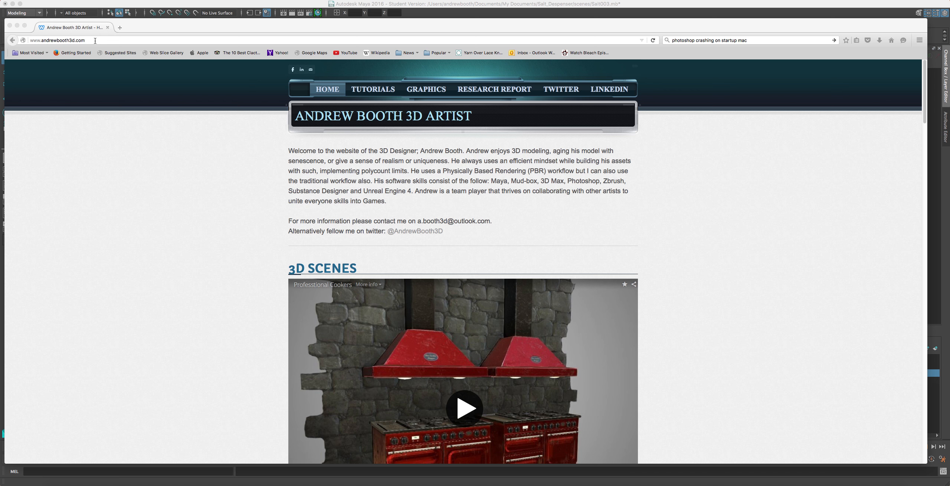
Step: Look through the 3D artist's home page, covering the introduction, the 3D scenes and the first four video tutorials
{"action": "scroll", "coordinate": [197, 195], "scroll_direction": "down", "scroll_amount": 7}
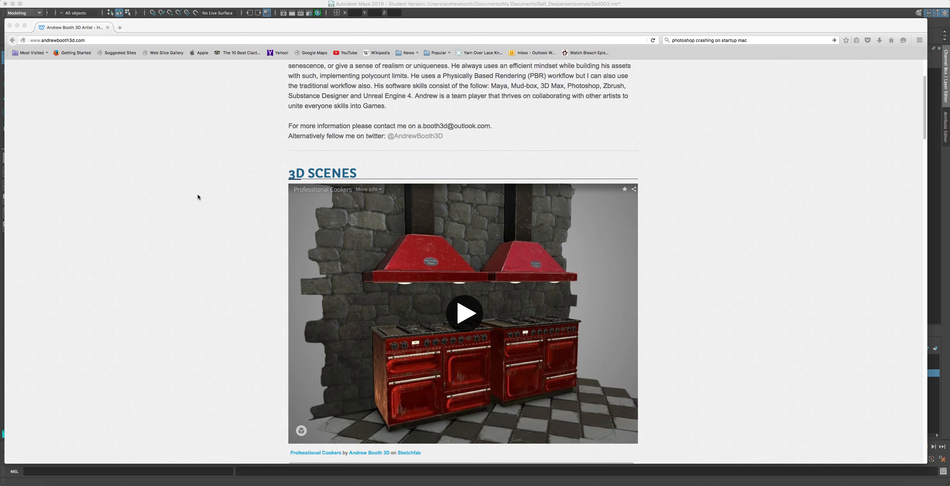
{"action": "scroll", "coordinate": [198, 195], "scroll_direction": "up", "scroll_amount": 6}
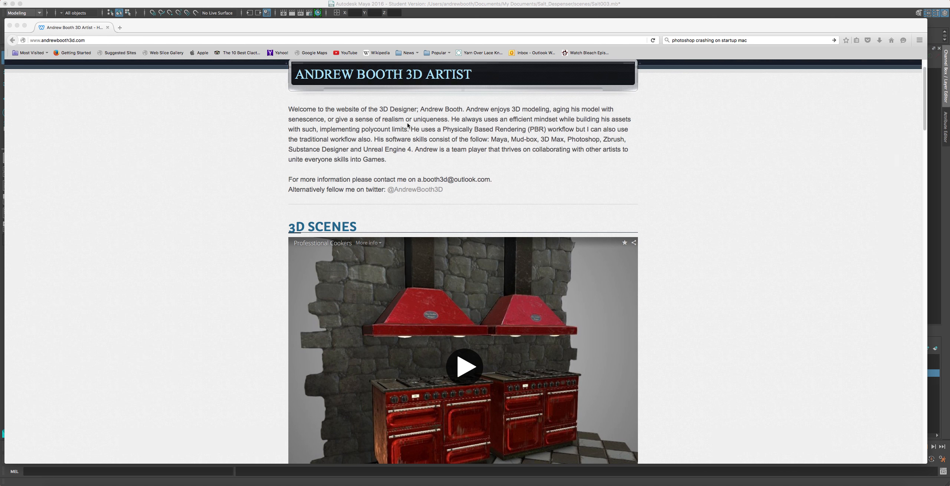
{"action": "scroll", "coordinate": [204, 196], "scroll_direction": "up", "scroll_amount": 2}
{"action": "scroll", "coordinate": [206, 202], "scroll_direction": "down", "scroll_amount": 7}
{"action": "scroll", "coordinate": [208, 207], "scroll_direction": "up", "scroll_amount": 7}
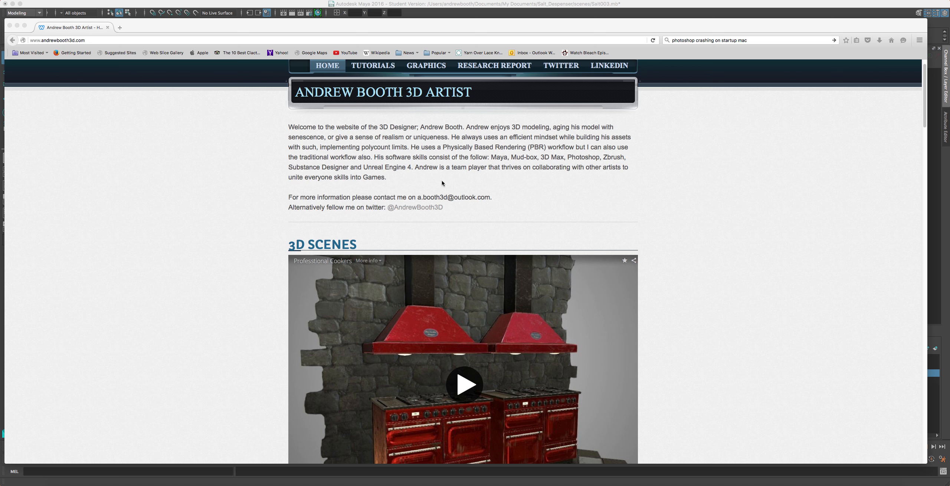
{"action": "scroll", "coordinate": [395, 318], "scroll_direction": "down", "scroll_amount": 3}
{"action": "scroll", "coordinate": [399, 307], "scroll_direction": "down", "scroll_amount": 5}
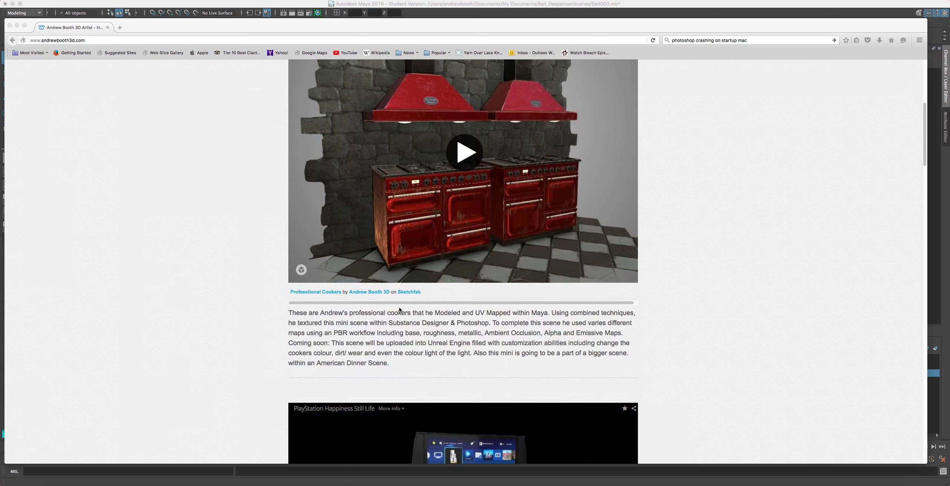
{"action": "scroll", "coordinate": [398, 312], "scroll_direction": "down", "scroll_amount": 4}
{"action": "scroll", "coordinate": [398, 316], "scroll_direction": "down", "scroll_amount": 2}
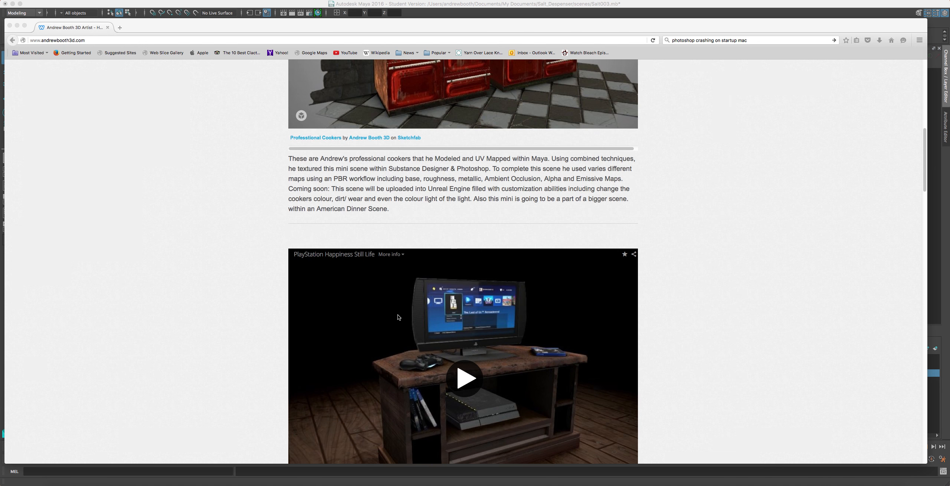
{"action": "scroll", "coordinate": [430, 363], "scroll_direction": "down", "scroll_amount": 6}
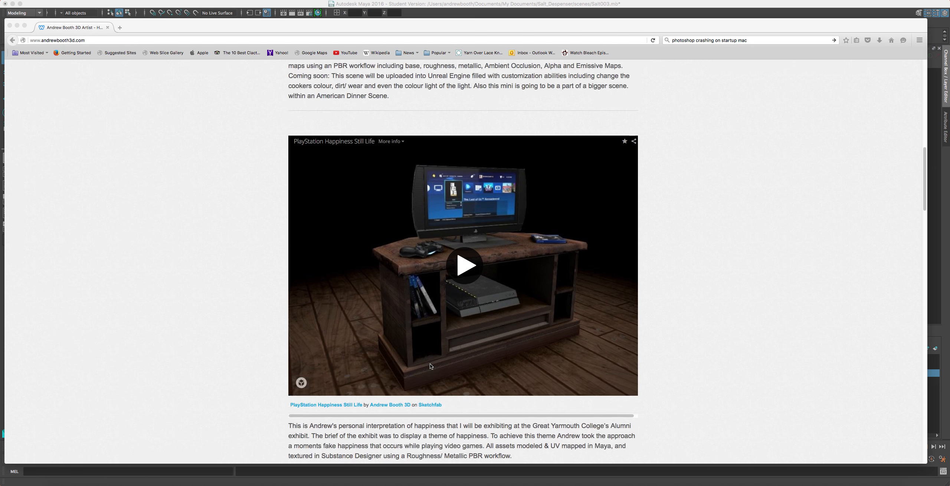
{"action": "scroll", "coordinate": [430, 375], "scroll_direction": "down", "scroll_amount": 1}
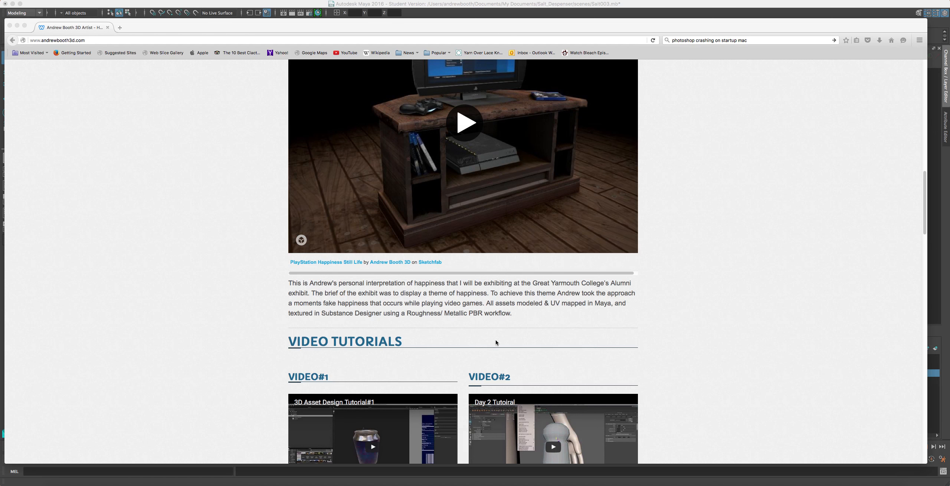
{"action": "scroll", "coordinate": [675, 372], "scroll_direction": "down", "scroll_amount": 5}
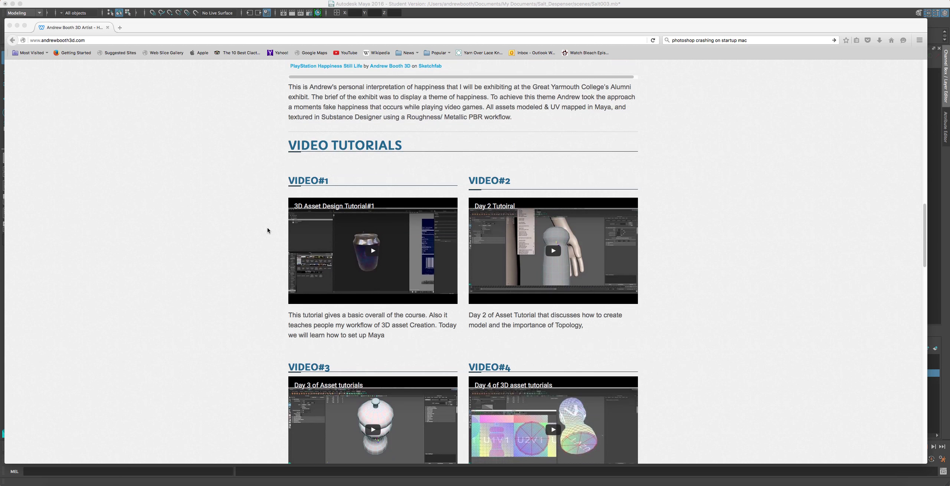
{"action": "scroll", "coordinate": [648, 246], "scroll_direction": "down", "scroll_amount": 5}
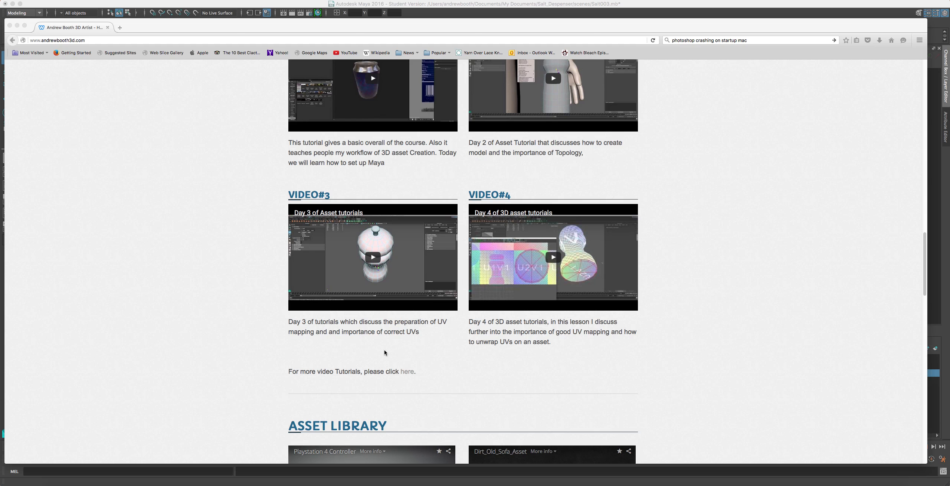
{"action": "scroll", "coordinate": [384, 350], "scroll_direction": "up", "scroll_amount": 15}
{"action": "scroll", "coordinate": [380, 340], "scroll_direction": "up", "scroll_amount": 4}
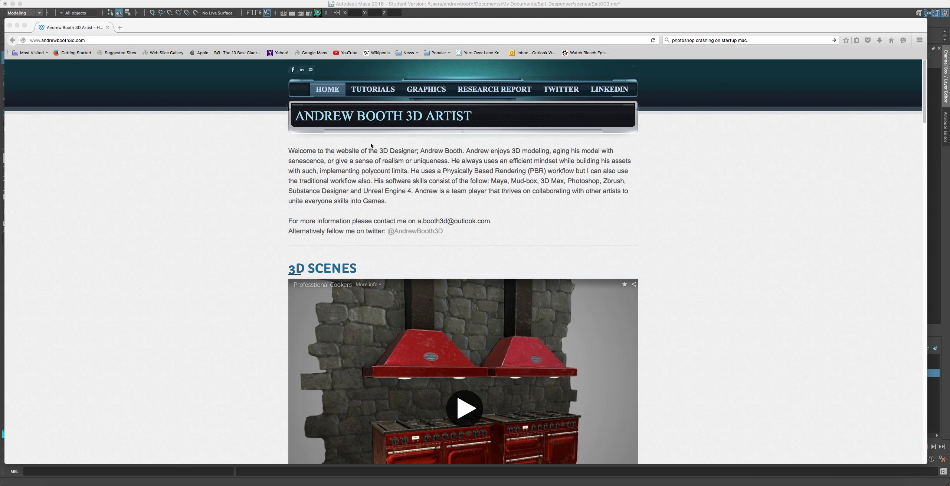
Step: Follow the link for more video tutorials below Video#4 and review the tutorial list through Video#7
{"action": "scroll", "coordinate": [370, 144], "scroll_direction": "down", "scroll_amount": 20}
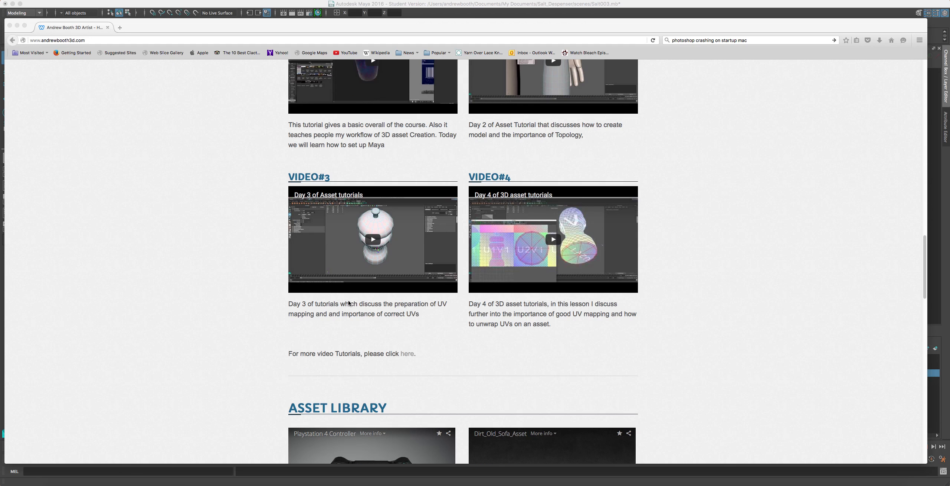
{"action": "left_click", "coordinate": [405, 355]}
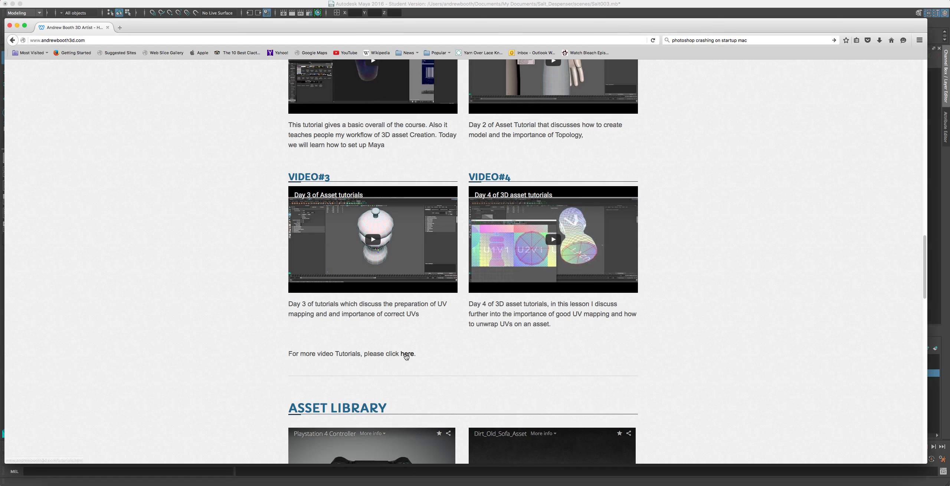
{"action": "left_click", "coordinate": [406, 356]}
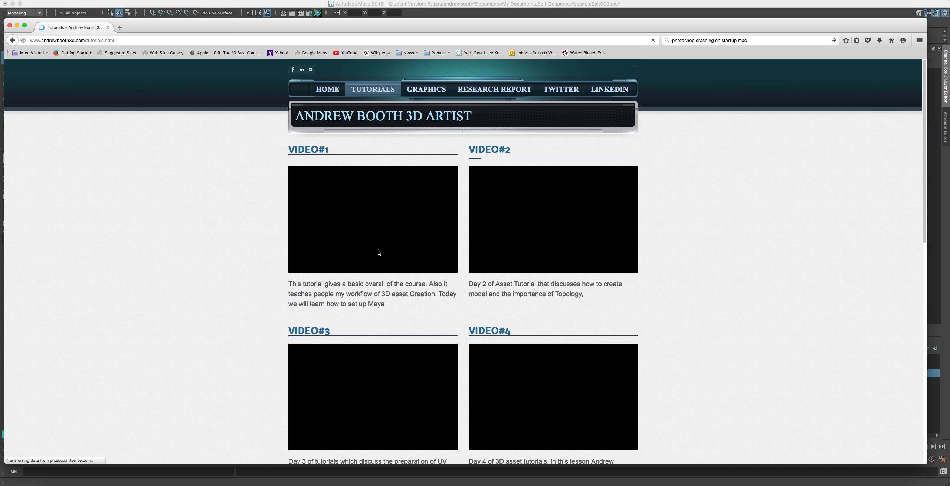
{"action": "scroll", "coordinate": [350, 220], "scroll_direction": "down", "scroll_amount": 5}
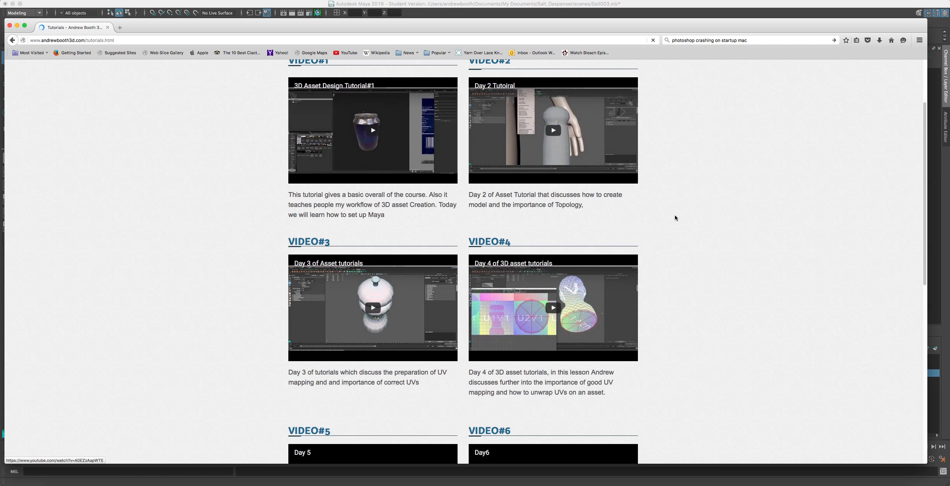
{"action": "scroll", "coordinate": [465, 242], "scroll_direction": "down", "scroll_amount": 15}
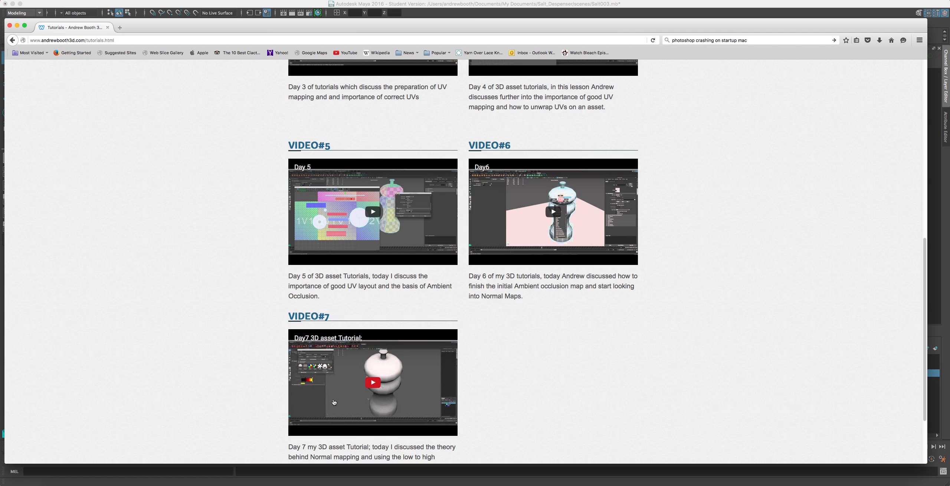
{"action": "scroll", "coordinate": [334, 402], "scroll_direction": "up", "scroll_amount": 15}
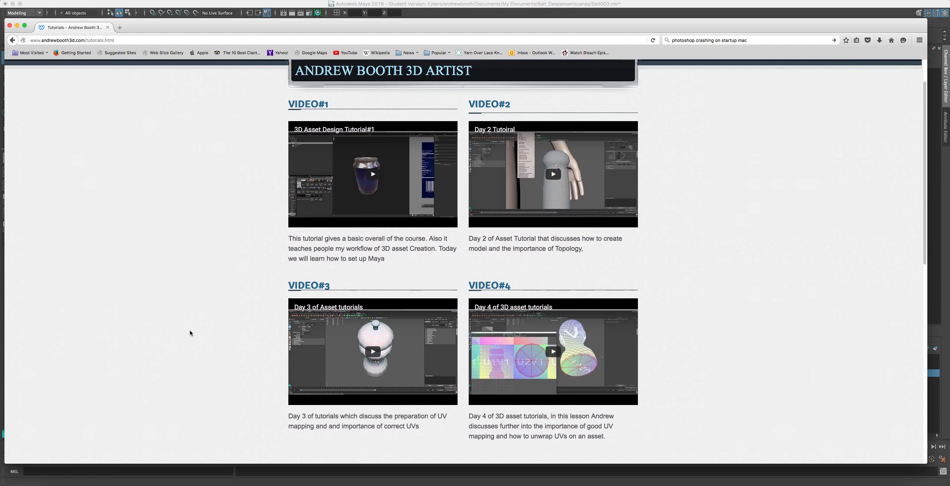
{"action": "scroll", "coordinate": [190, 332], "scroll_direction": "up", "scroll_amount": 1}
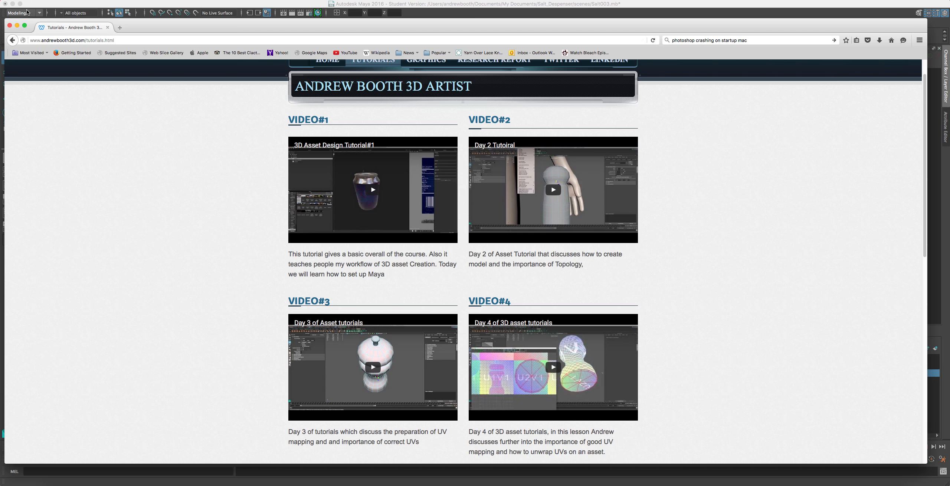
Step: Switch to Maya, hide the Salt_Low layer and show the high layer to view the high-poly salt shaker
{"action": "left_click", "coordinate": [10, 26]}
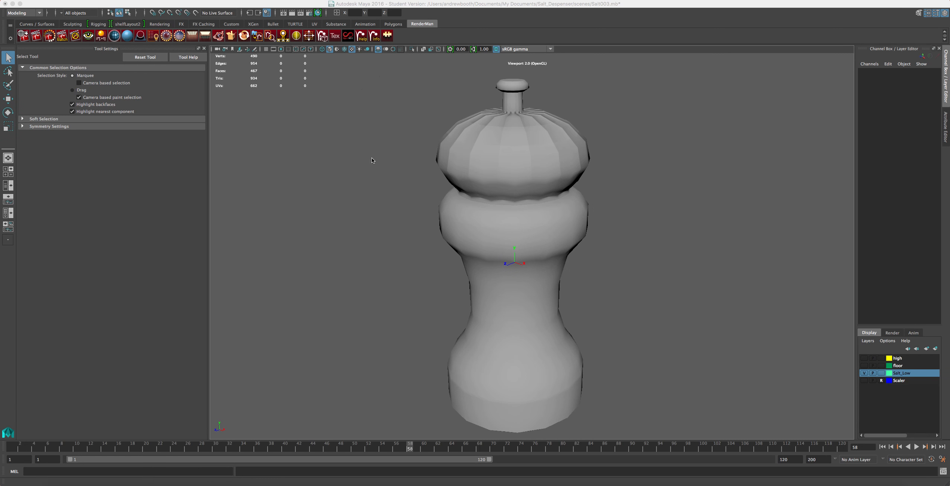
{"action": "left_click", "coordinate": [864, 372]}
{"action": "left_click", "coordinate": [864, 358]}
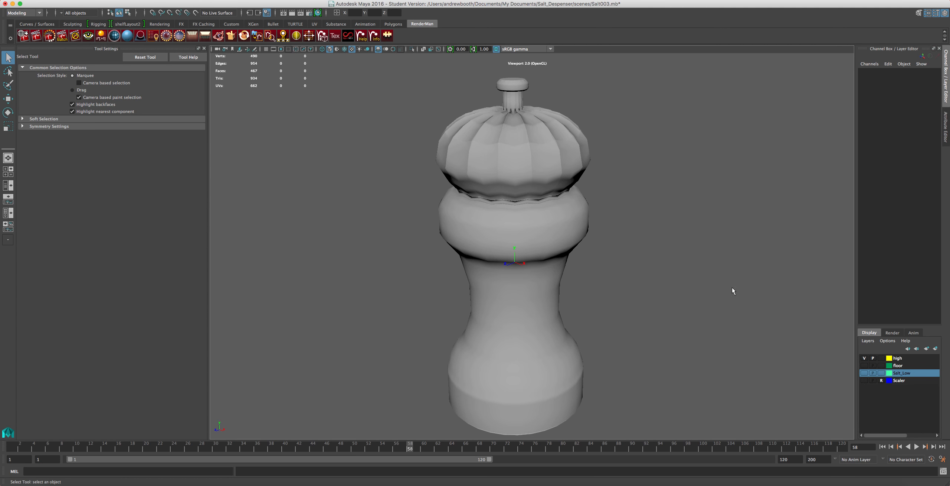
{"action": "scroll", "coordinate": [446, 211], "scroll_direction": "down", "scroll_amount": 3}
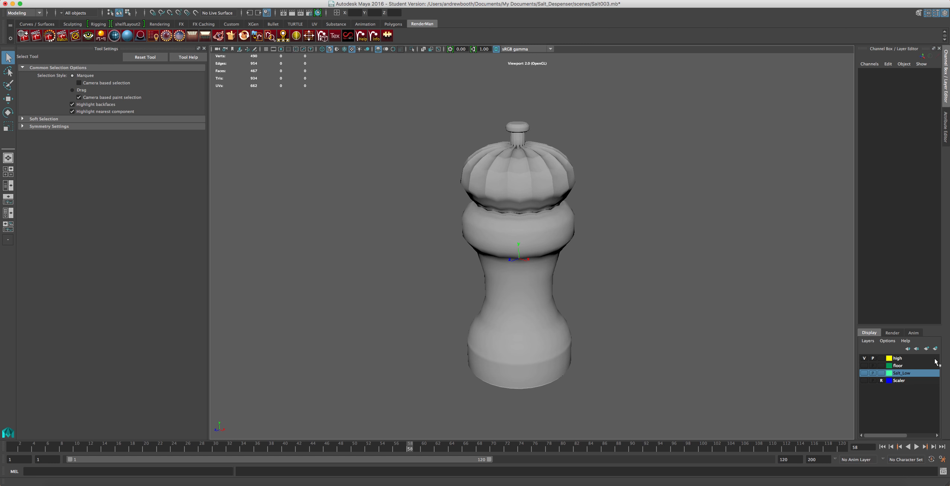
Step: Show the Salt_Low layer, hide the high layer and select the low-poly salt shaker
{"action": "left_click", "coordinate": [864, 372]}
{"action": "left_click", "coordinate": [864, 358]}
{"action": "scroll", "coordinate": [559, 174], "scroll_direction": "up", "scroll_amount": 3}
{"action": "scroll", "coordinate": [558, 174], "scroll_direction": "down", "scroll_amount": 3}
{"action": "left_click", "coordinate": [538, 174]}
Step: Examine the low-poly salt shaker's wireframe up close, from the body to the rounded head
{"action": "scroll", "coordinate": [537, 176], "scroll_direction": "up", "scroll_amount": 2}
{"action": "scroll", "coordinate": [537, 176], "scroll_direction": "down", "scroll_amount": 2}
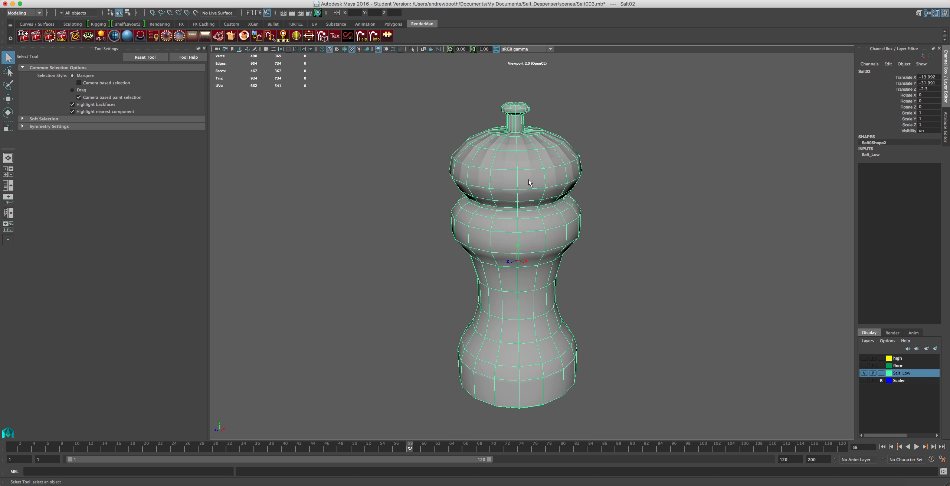
{"action": "scroll", "coordinate": [530, 181], "scroll_direction": "up", "scroll_amount": 3}
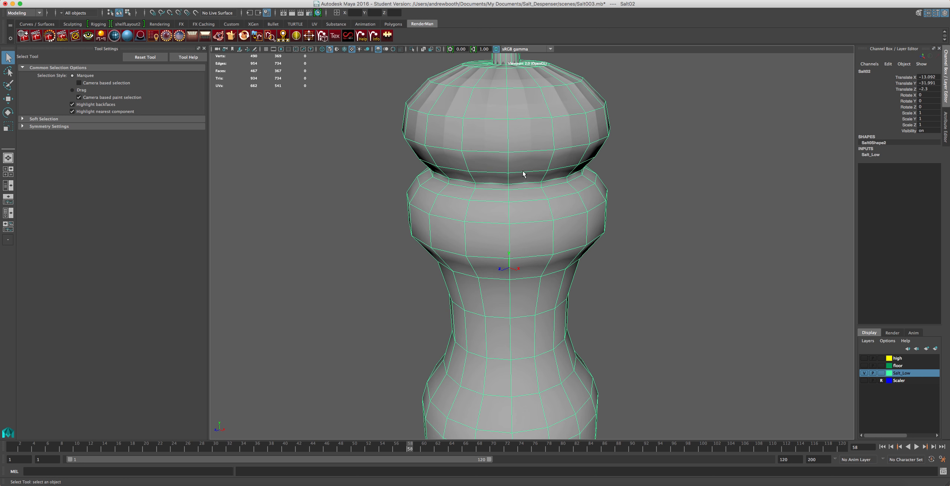
{"action": "left_click", "coordinate": [662, 143]}
{"action": "scroll", "coordinate": [670, 151], "scroll_direction": "up", "scroll_amount": 5}
{"action": "left_click", "coordinate": [542, 152]}
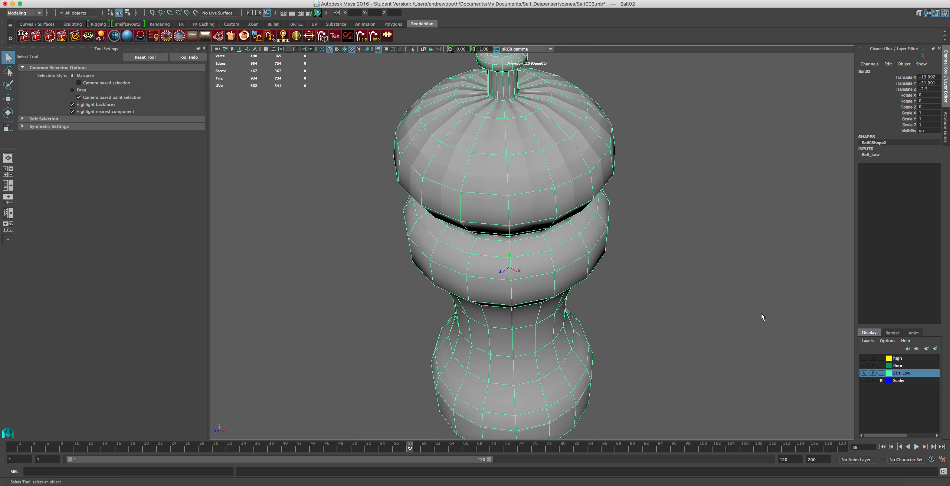
{"action": "scroll", "coordinate": [787, 279], "scroll_direction": "up", "scroll_amount": 5}
{"action": "scroll", "coordinate": [786, 280], "scroll_direction": "down", "scroll_amount": 4}
{"action": "middle_click_drag", "start_coordinate": [763, 258], "coordinate": [763, 259], "text": "alt"}
{"action": "scroll", "coordinate": [767, 275], "scroll_direction": "down", "scroll_amount": 5}
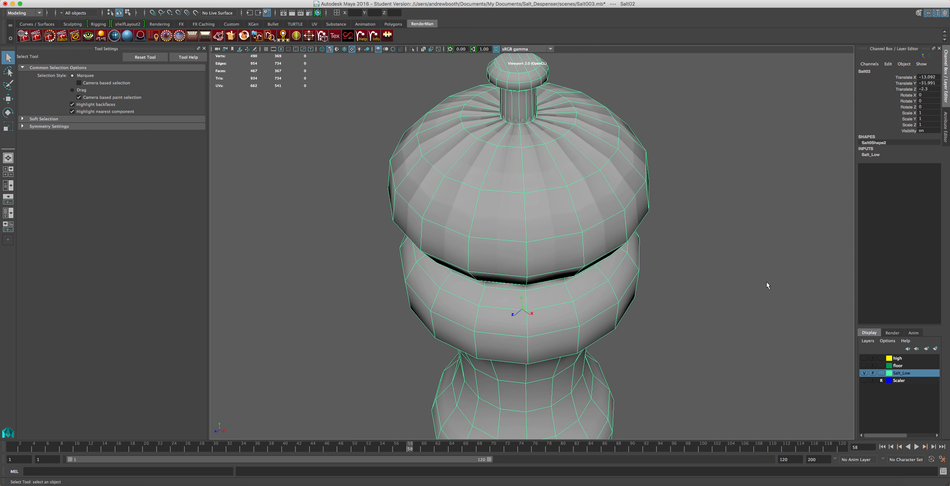
Step: Deselect the low-poly salt shaker and examine the shading and silhouette of its head and upper ring
{"action": "left_click", "coordinate": [764, 234]}
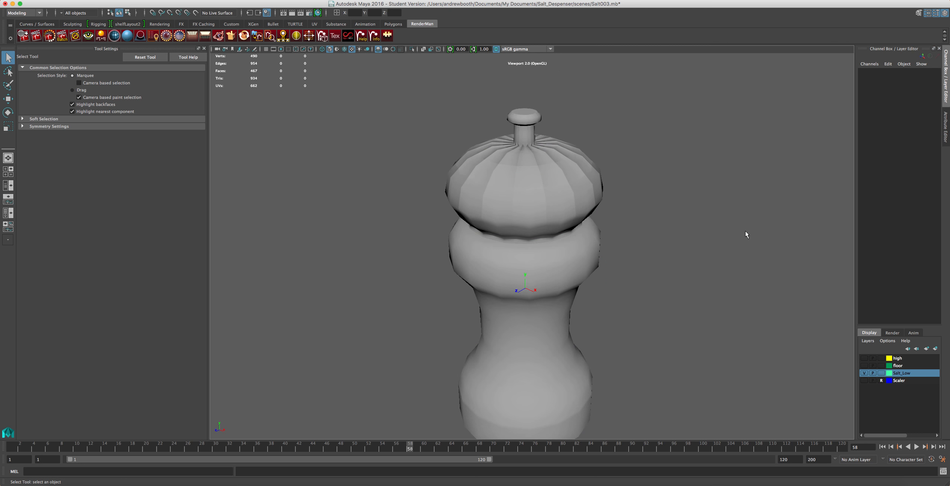
{"action": "scroll", "coordinate": [745, 230], "scroll_direction": "down", "scroll_amount": 3}
{"action": "scroll", "coordinate": [745, 235], "scroll_direction": "up", "scroll_amount": 5}
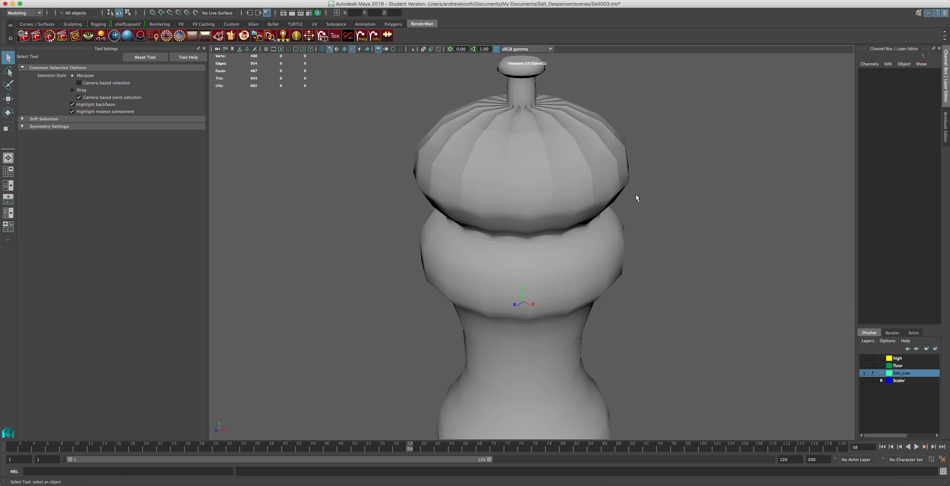
{"action": "scroll", "coordinate": [794, 310], "scroll_direction": "up", "scroll_amount": 5}
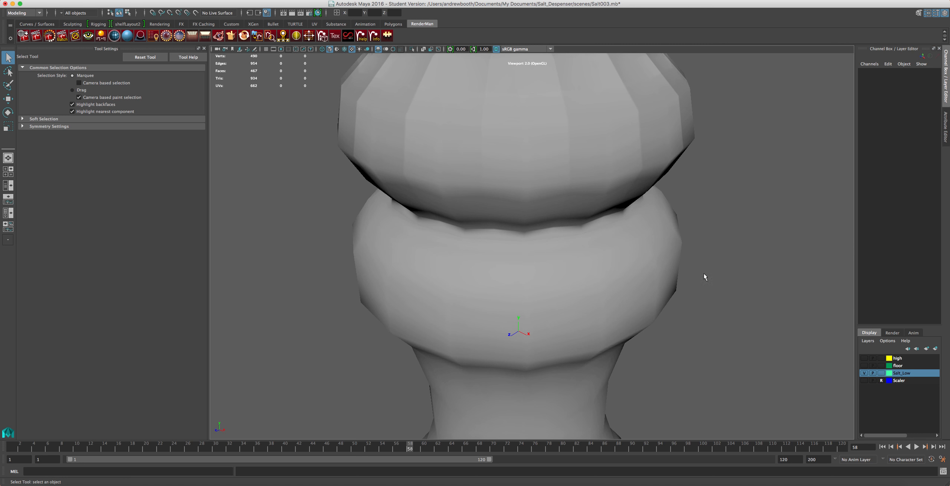
{"action": "scroll", "coordinate": [647, 258], "scroll_direction": "down", "scroll_amount": 3}
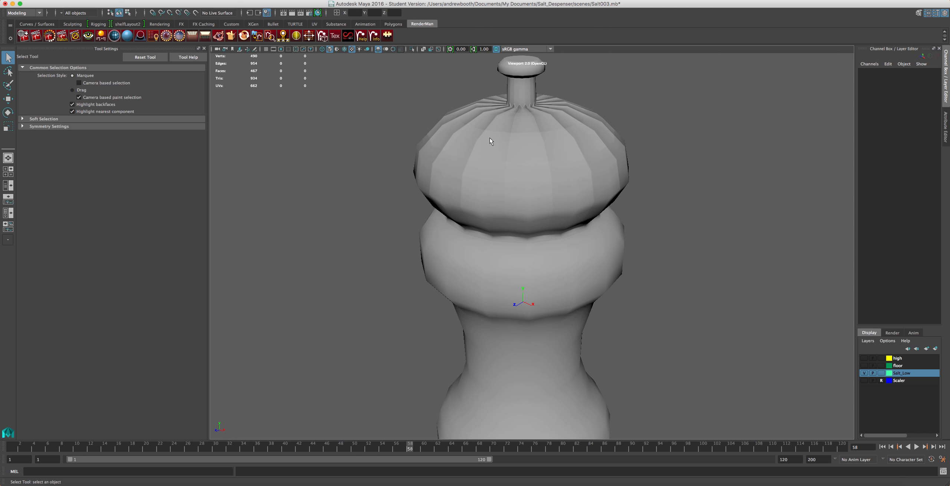
{"action": "scroll", "coordinate": [490, 141], "scroll_direction": "up", "scroll_amount": 3}
{"action": "left_click_drag", "start_coordinate": [504, 164], "coordinate": [516, 233], "text": "alt"}
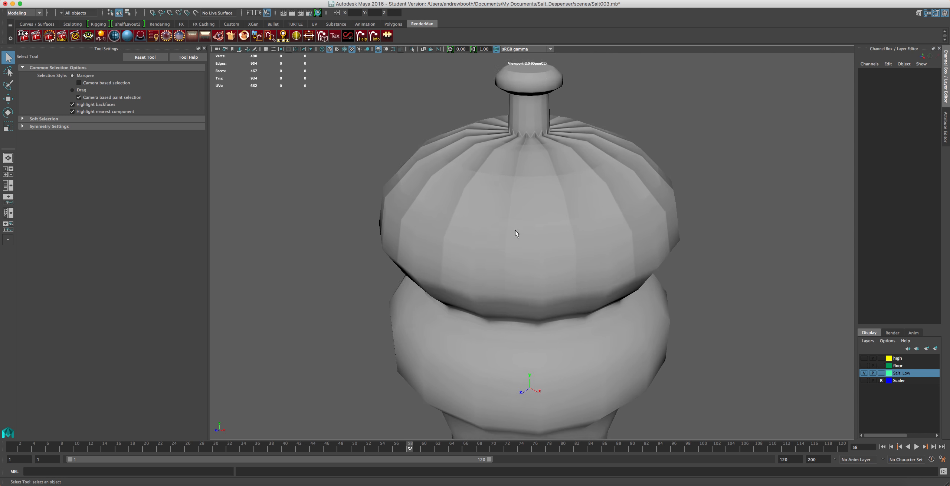
Step: Select the low-poly mesh again and inspect the edge flow on its head up close
{"action": "scroll", "coordinate": [516, 233], "scroll_direction": "up", "scroll_amount": 2}
{"action": "left_click", "coordinate": [531, 180]}
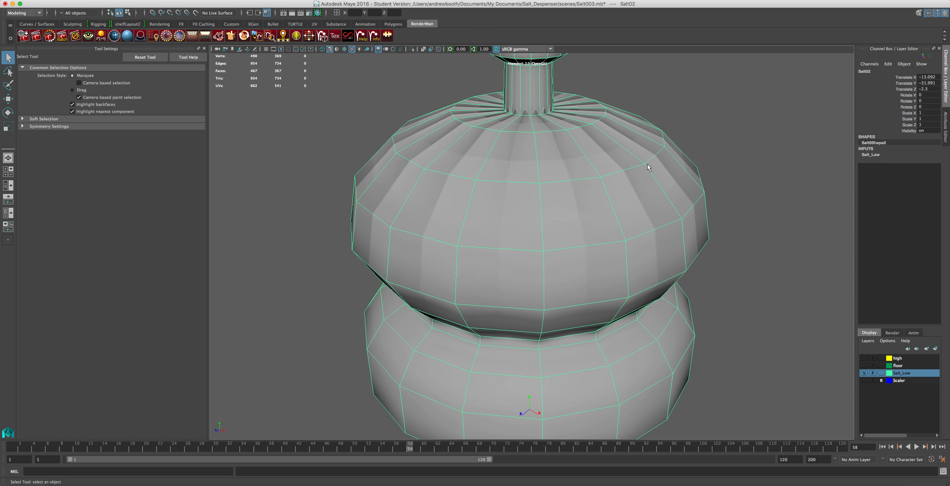
{"action": "scroll", "coordinate": [646, 179], "scroll_direction": "up", "scroll_amount": 2}
{"action": "scroll", "coordinate": [600, 178], "scroll_direction": "up", "scroll_amount": 1}
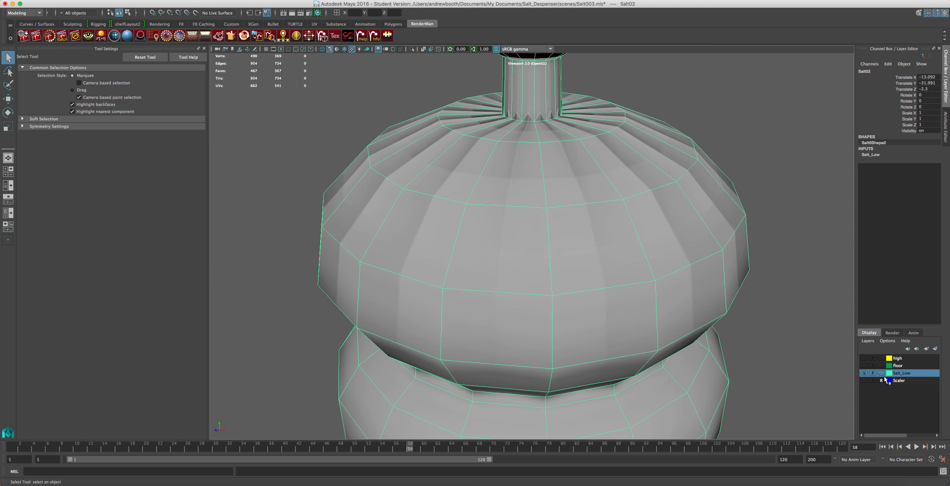
Step: Show the high layer, hide Salt_Low and select the high-poly mesh to inspect its denser wireframe
{"action": "left_click", "coordinate": [864, 357]}
{"action": "left_click", "coordinate": [865, 379]}
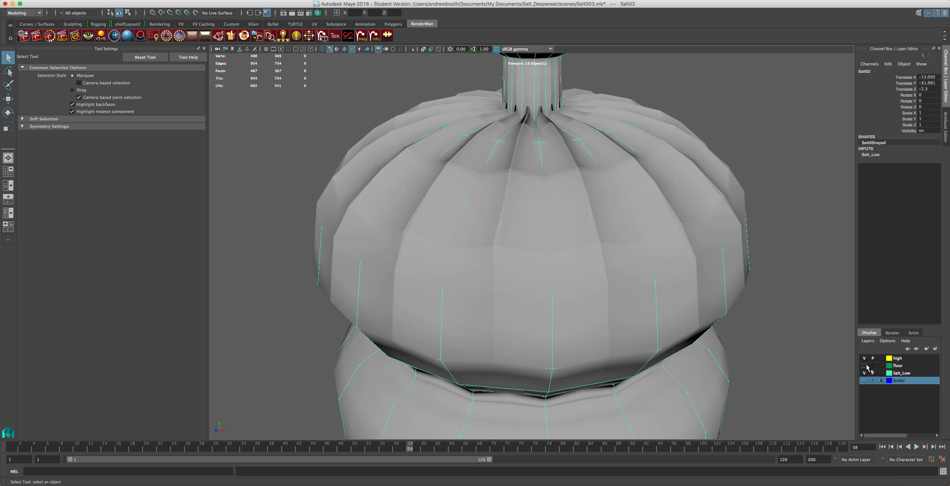
{"action": "left_click", "coordinate": [864, 372]}
{"action": "left_click", "coordinate": [620, 160]}
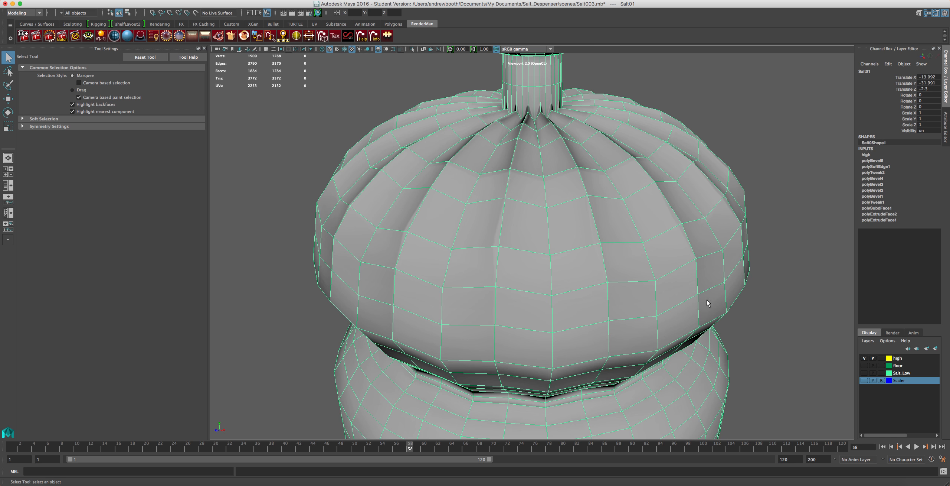
Step: Switch the visible layer from high back to Salt_Low and select the low-poly mesh for comparison
{"action": "left_click", "coordinate": [865, 373]}
{"action": "left_click", "coordinate": [864, 357]}
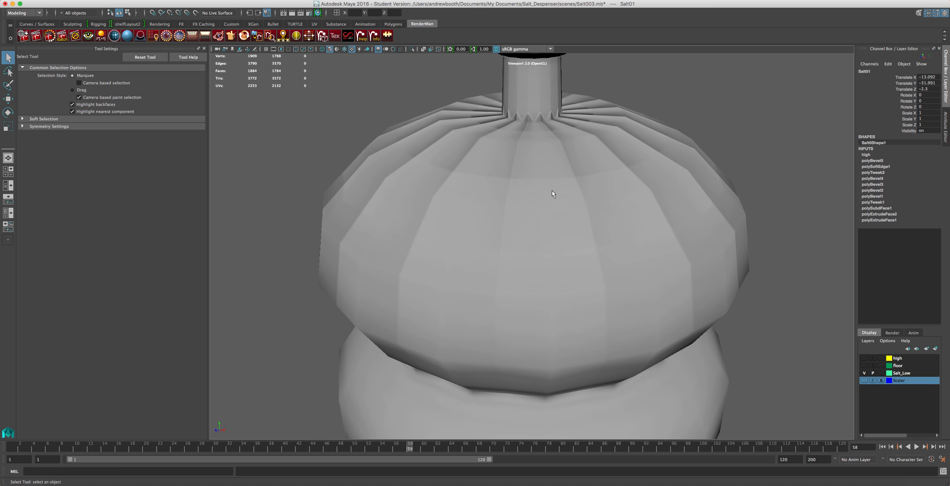
{"action": "left_click", "coordinate": [614, 138]}
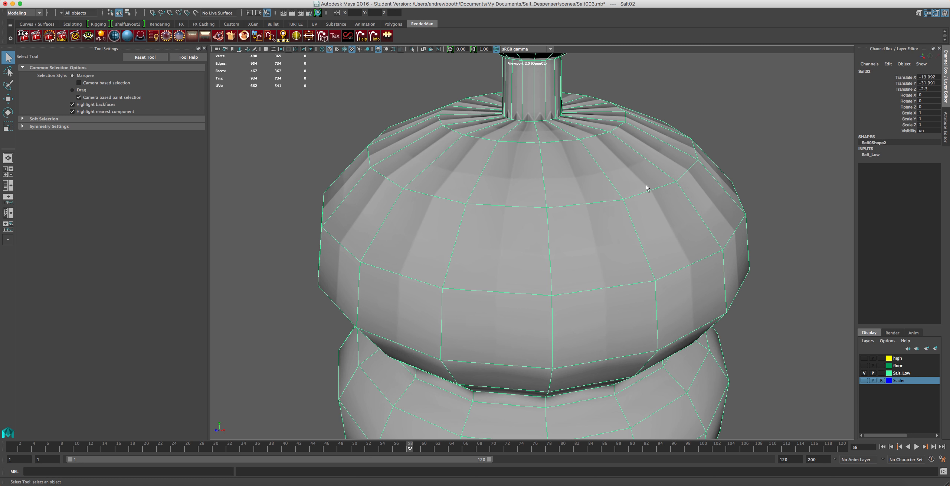
Step: Deselect the low-poly salt shaker and compare how its shading reads from a distance and up close
{"action": "scroll", "coordinate": [613, 203], "scroll_direction": "down", "scroll_amount": 10}
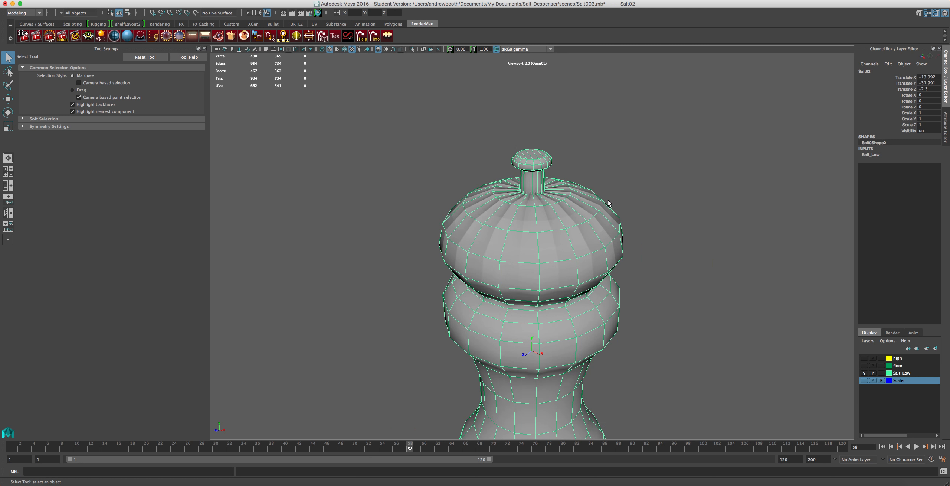
{"action": "left_click", "coordinate": [621, 212]}
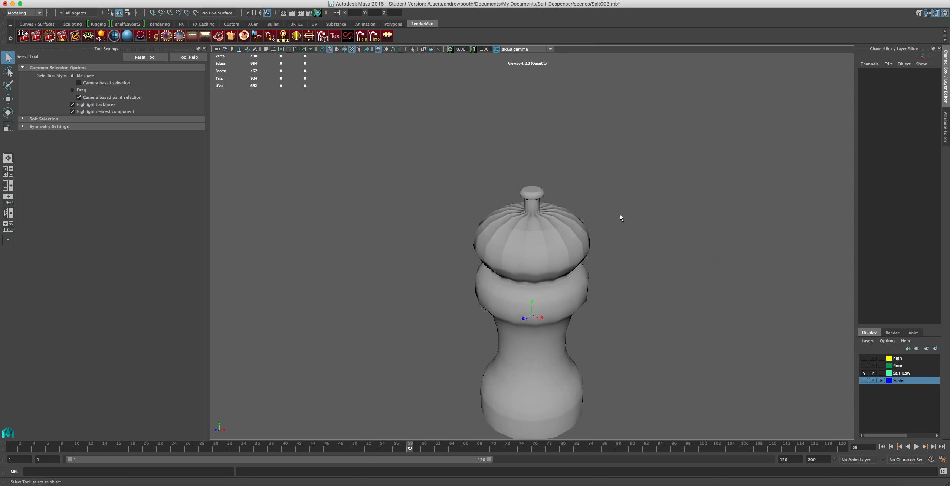
{"action": "scroll", "coordinate": [620, 215], "scroll_direction": "down", "scroll_amount": 3}
{"action": "scroll", "coordinate": [621, 219], "scroll_direction": "down", "scroll_amount": 3}
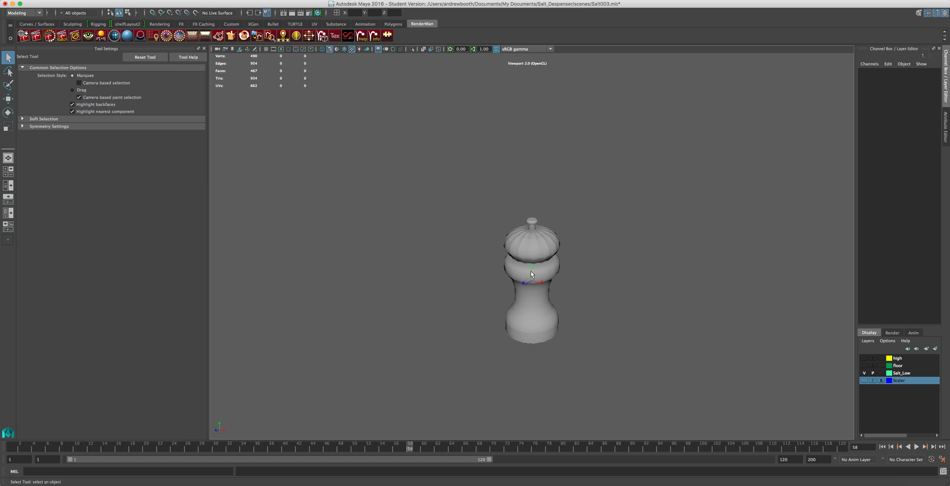
{"action": "scroll", "coordinate": [531, 274], "scroll_direction": "up", "scroll_amount": 6}
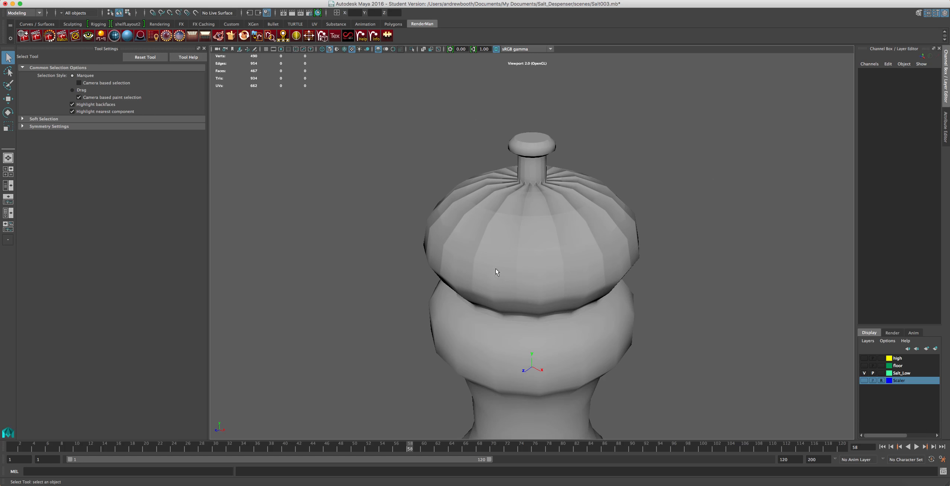
{"action": "mouse_move", "coordinate": [497, 272]}
{"action": "left_mouse_down", "text": "alt"}
{"action": "mouse_move", "coordinate": [520, 308]}
{"action": "mouse_move", "coordinate": [537, 270]}
{"action": "mouse_move", "coordinate": [460, 235]}
{"action": "mouse_move", "coordinate": [563, 277]}
{"action": "mouse_move", "coordinate": [501, 289]}
{"action": "mouse_move", "coordinate": [547, 299]}
{"action": "mouse_move", "coordinate": [546, 273]}
{"action": "mouse_move", "coordinate": [507, 275]}
{"action": "left_mouse_up", "text": "alt"}
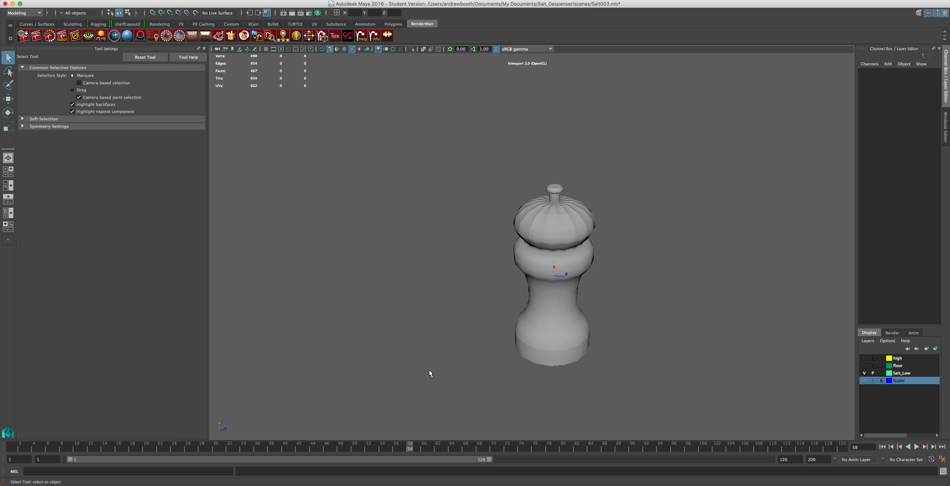
Step: Switch to Photoshop, place the SaltNor.bmp normal map beside the salt shaker and compare it with the model's head
{"action": "left_click", "coordinate": [231, 481]}
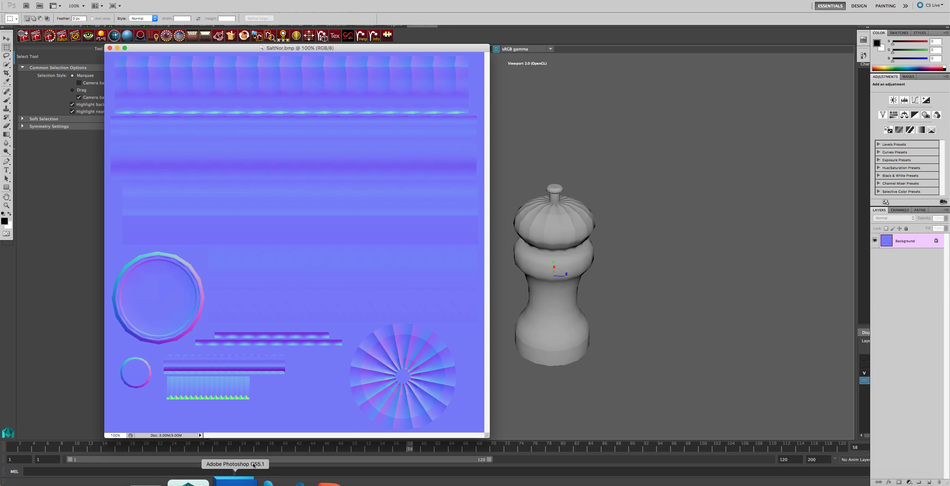
{"action": "left_click_drag", "start_coordinate": [352, 48], "coordinate": [634, 29]}
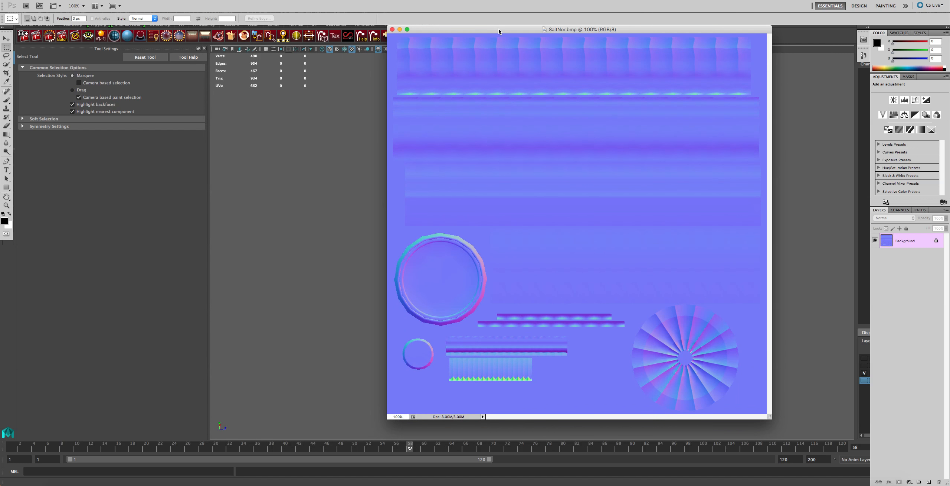
{"action": "left_click_drag", "start_coordinate": [499, 31], "coordinate": [194, 31]}
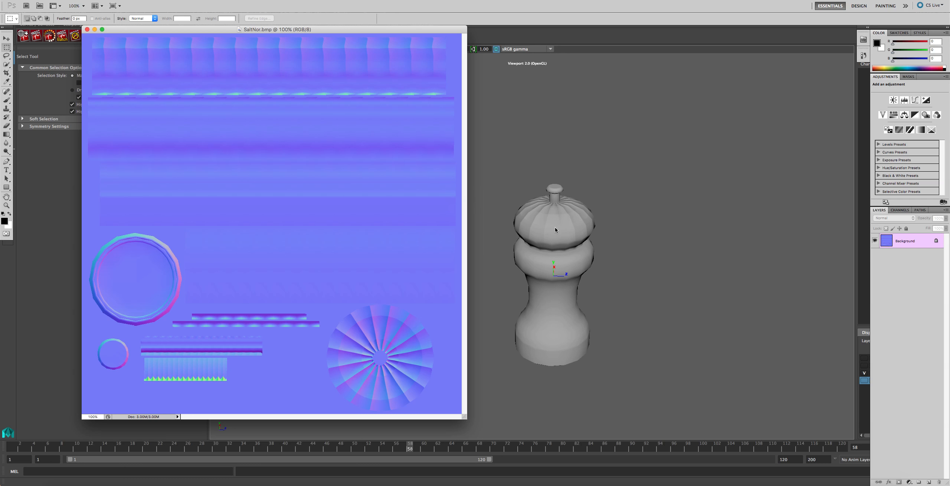
{"action": "scroll", "coordinate": [556, 273], "scroll_direction": "up", "scroll_amount": 8}
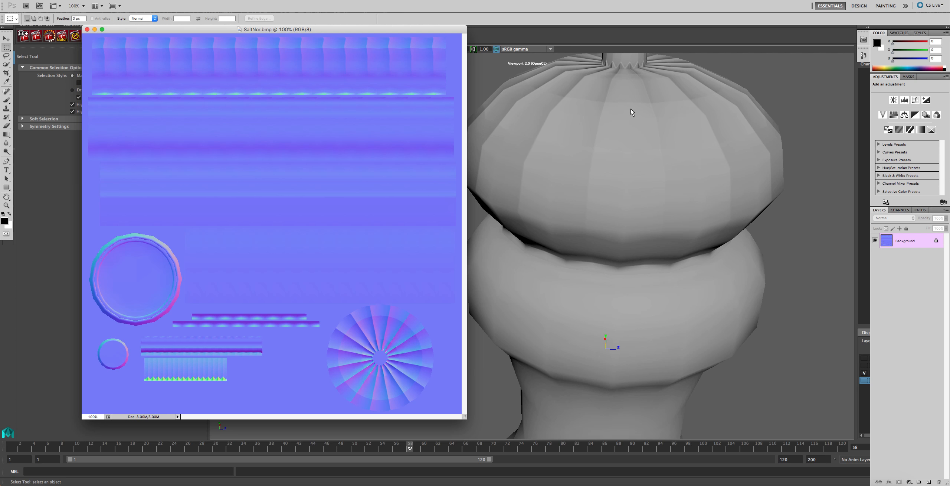
{"action": "left_click", "coordinate": [648, 124]}
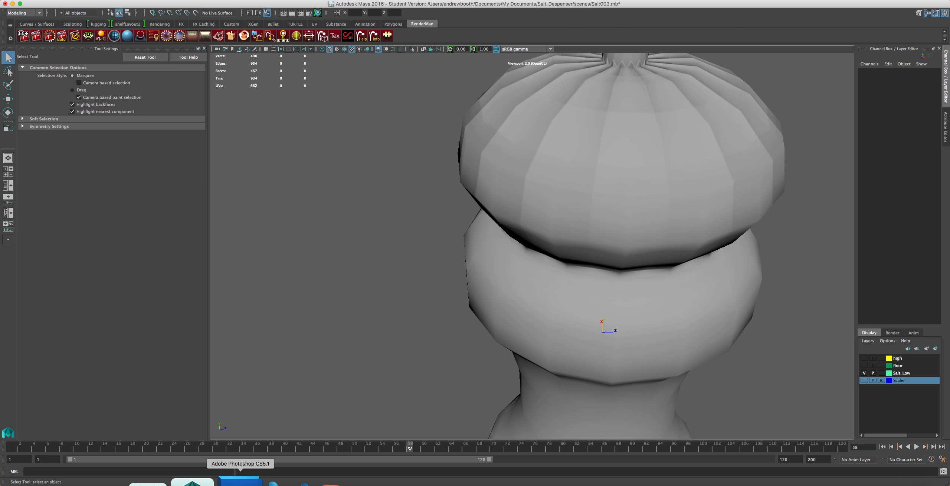
Step: Return to Photoshop, enlarge the SaltNor.bmp window and magnify the circular fluted section to 238%
{"action": "left_click", "coordinate": [233, 482]}
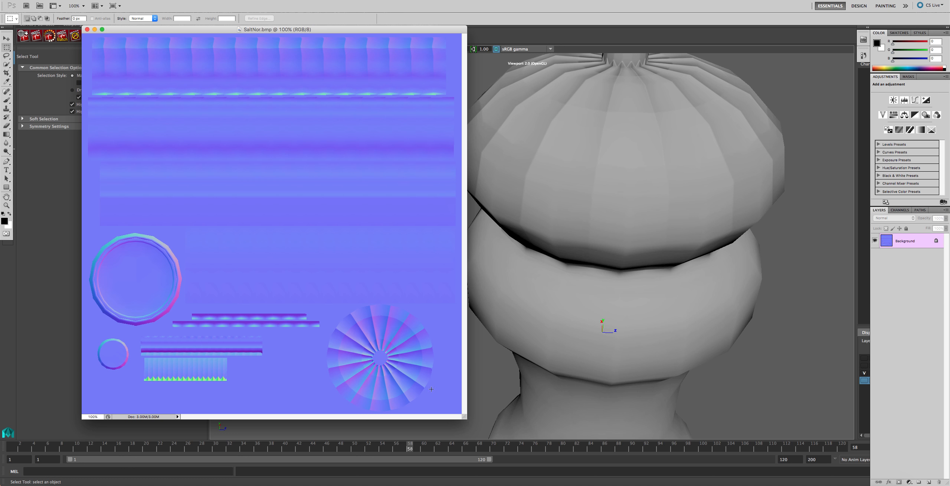
{"action": "left_click_drag", "start_coordinate": [463, 421], "coordinate": [564, 472]}
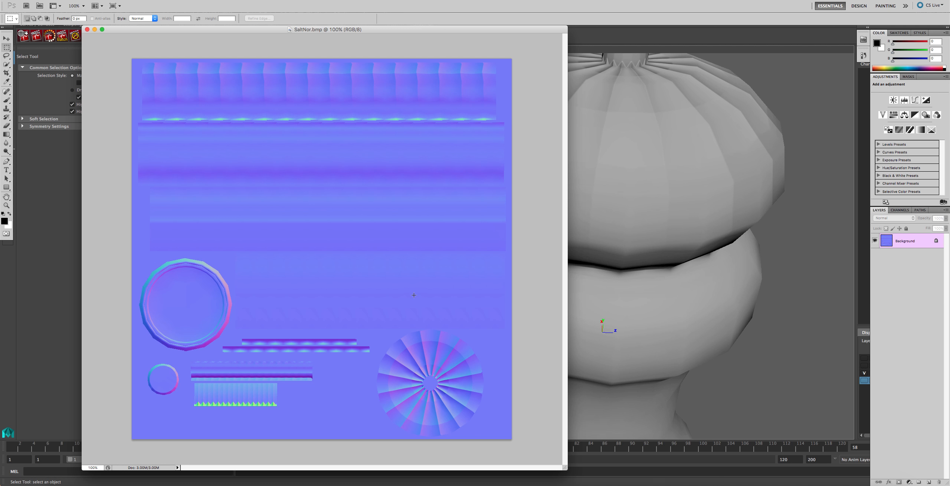
{"action": "scroll", "coordinate": [382, 386], "scroll_direction": "up", "scroll_amount": 5, "text": "alt"}
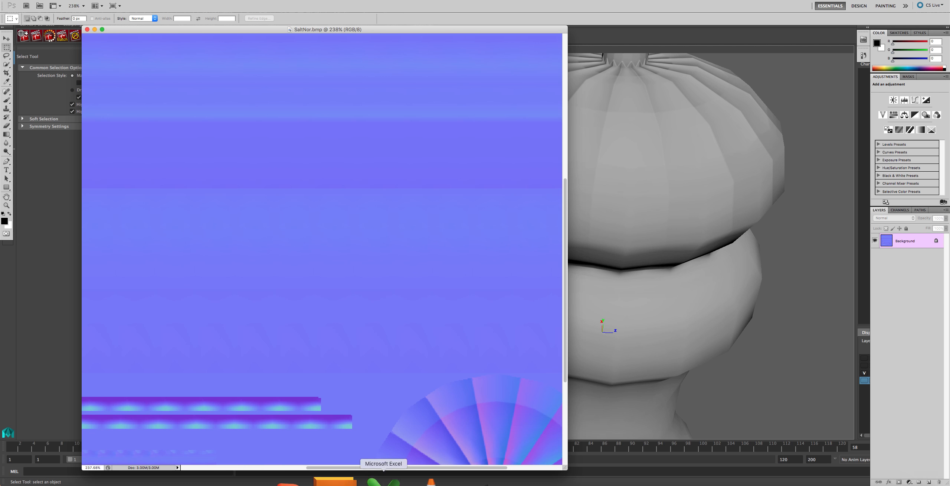
{"action": "scroll", "coordinate": [457, 379], "scroll_direction": "down", "scroll_amount": 3}
{"action": "left_click_drag", "start_coordinate": [566, 469], "coordinate": [700, 484]}
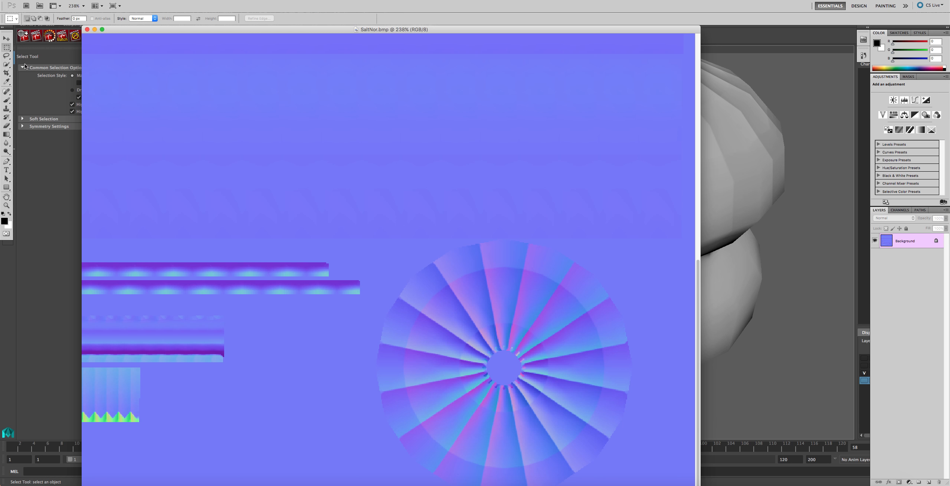
Step: Use the Healing Brush Tool with a sampled source to retouch the ring seam on the circular section's upper-left wedges
{"action": "left_click", "coordinate": [8, 93]}
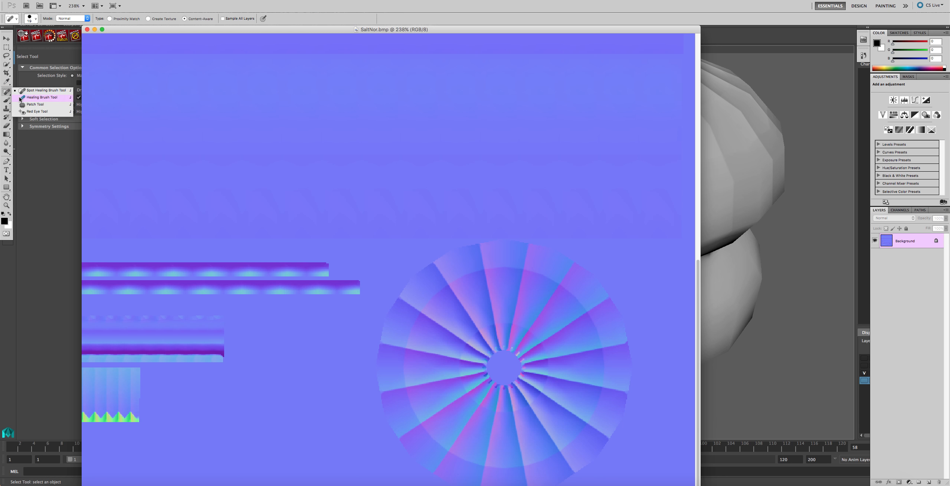
{"action": "left_click", "coordinate": [19, 98]}
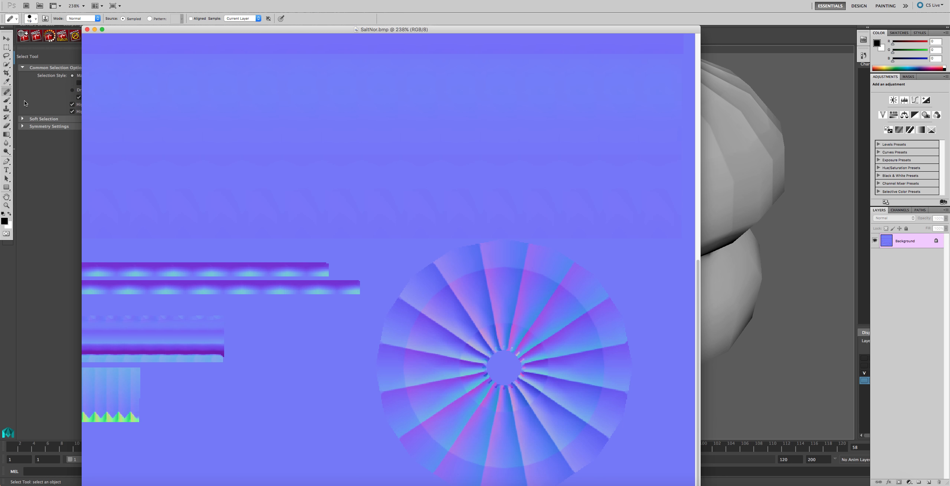
{"action": "left_click", "coordinate": [466, 276]}
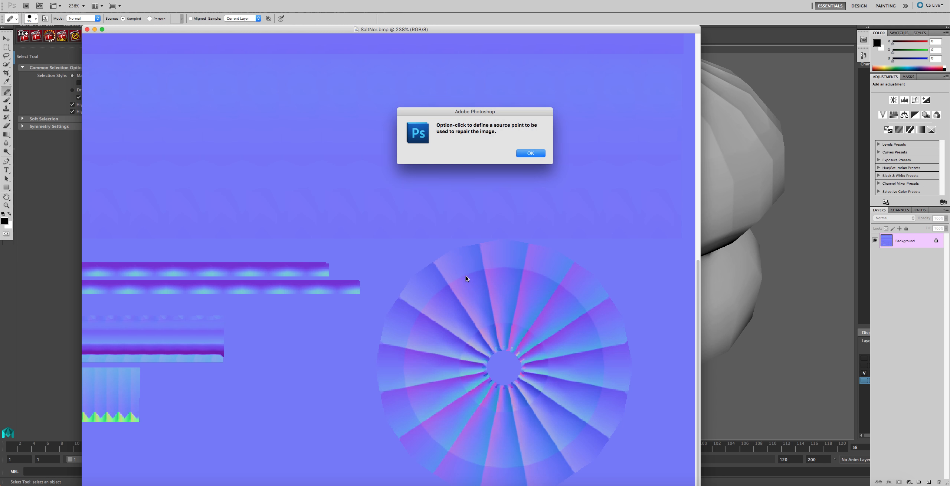
{"action": "left_click", "coordinate": [531, 153]}
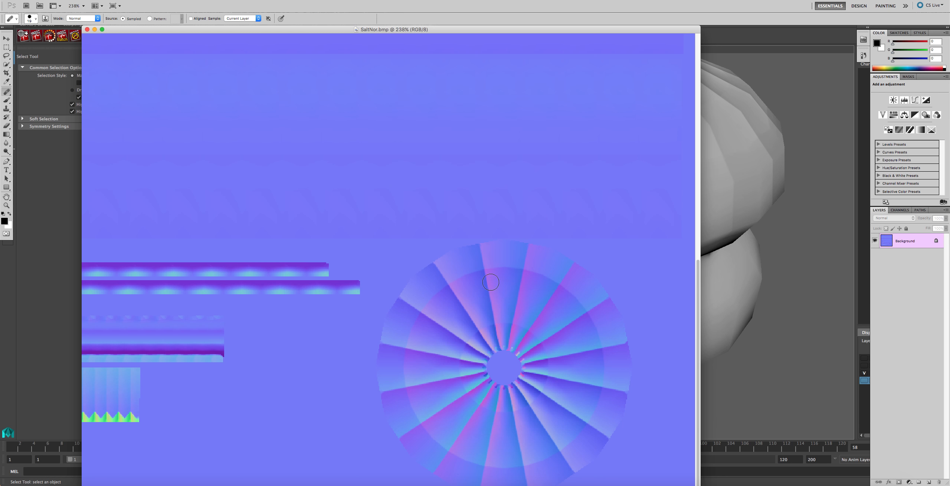
{"action": "left_click", "coordinate": [472, 266]}
{"action": "left_click_drag", "start_coordinate": [476, 274], "coordinate": [452, 286]}
Step: Sample neighbouring areas and heal the ring seam across the upper-right wedges of the circular section
{"action": "left_click", "coordinate": [551, 323], "text": "alt"}
{"action": "left_click_drag", "start_coordinate": [533, 346], "coordinate": [533, 343]}
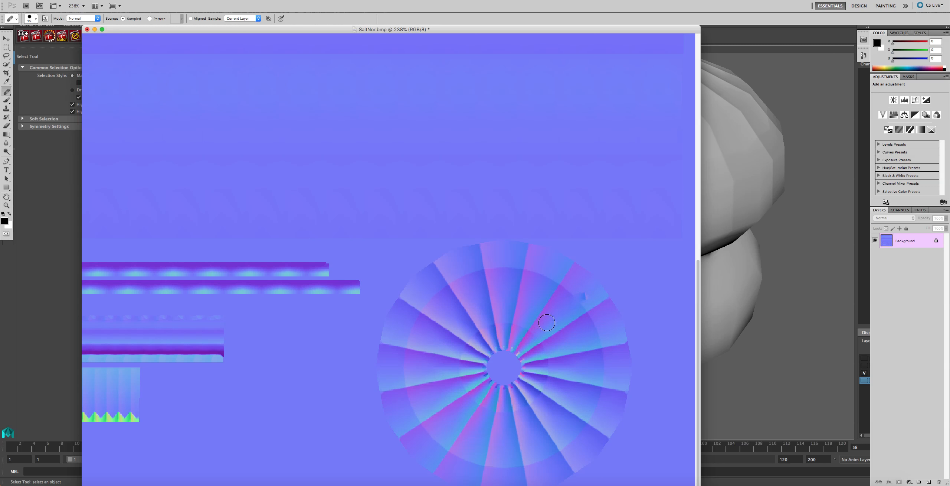
{"action": "left_click", "coordinate": [563, 311], "text": "alt"}
{"action": "left_click_drag", "start_coordinate": [580, 301], "coordinate": [571, 297]}
{"action": "left_click", "coordinate": [548, 275], "text": "alt"}
{"action": "left_click", "coordinate": [541, 276]}
Step: Look through the retouching tools, choose the Smudge Tool and save the edited SaltNor.bmp
{"action": "left_click", "coordinate": [6, 100]}
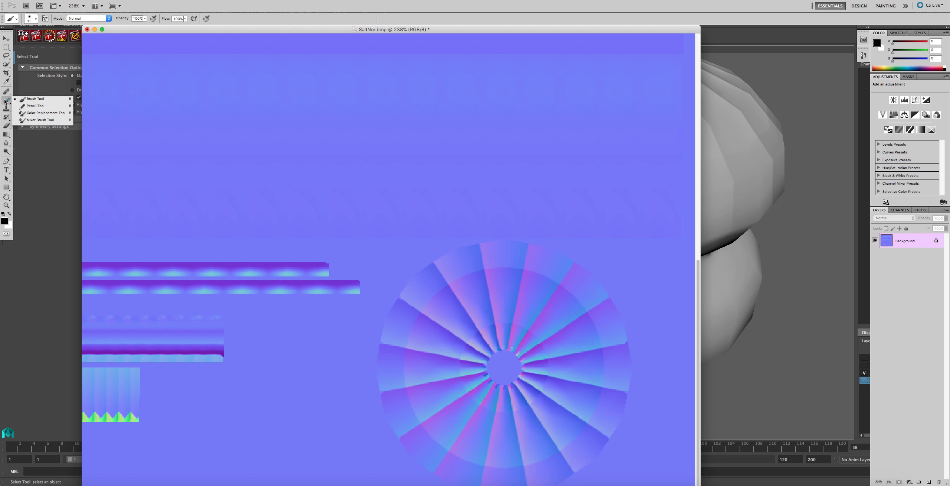
{"action": "left_click", "coordinate": [4, 82]}
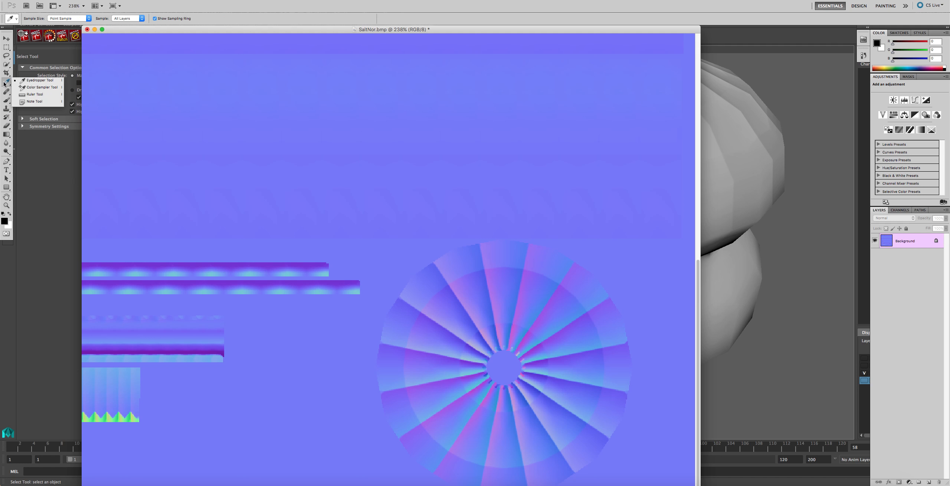
{"action": "left_click", "coordinate": [5, 118]}
{"action": "left_click", "coordinate": [6, 126]}
{"action": "left_click", "coordinate": [6, 136]}
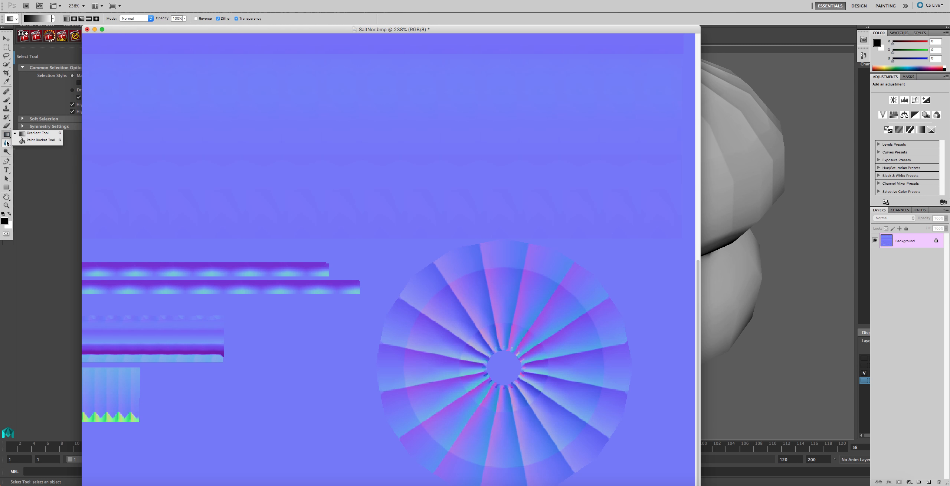
{"action": "left_click", "coordinate": [6, 142]}
{"action": "left_click", "coordinate": [26, 156]}
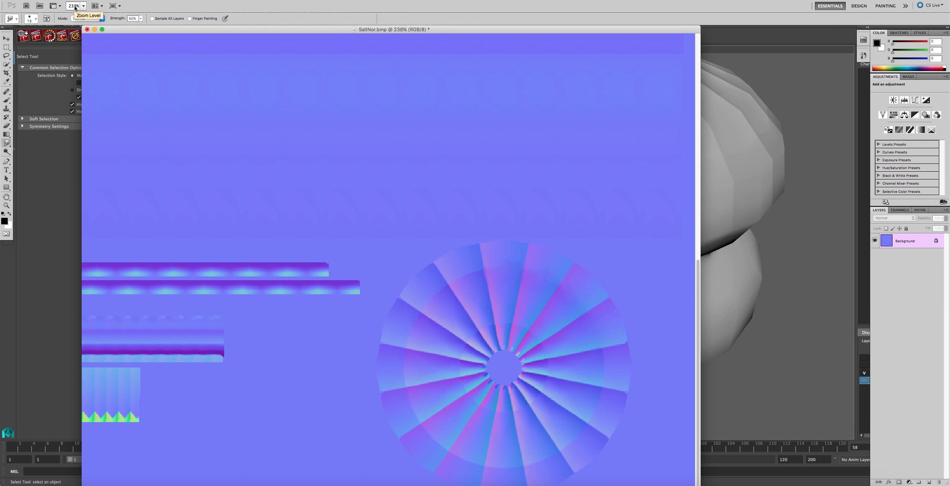
{"action": "key", "text": "super+s"}
Step: Switch to Maya, select the low-poly mesh and refresh the sample swatch of its lambert3 material
{"action": "left_click", "coordinate": [769, 140]}
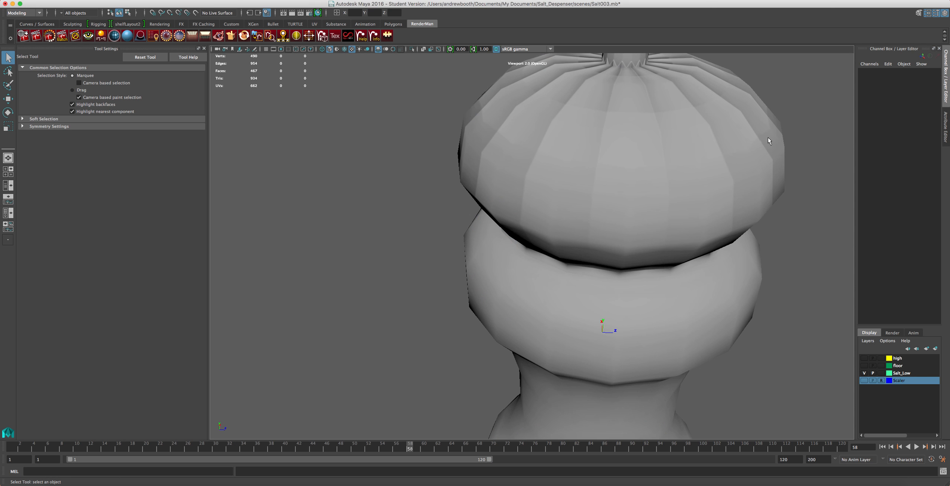
{"action": "left_click", "coordinate": [769, 140]}
{"action": "left_click", "coordinate": [947, 119]}
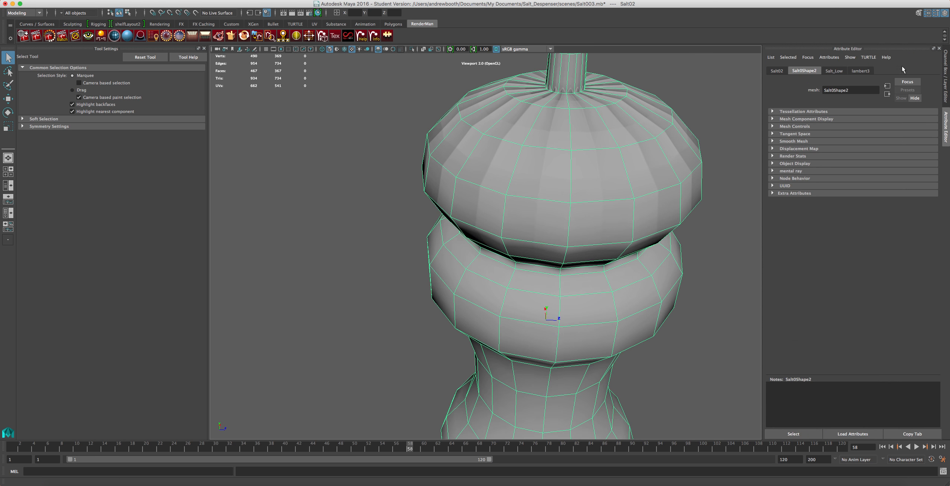
{"action": "left_click", "coordinate": [861, 70]}
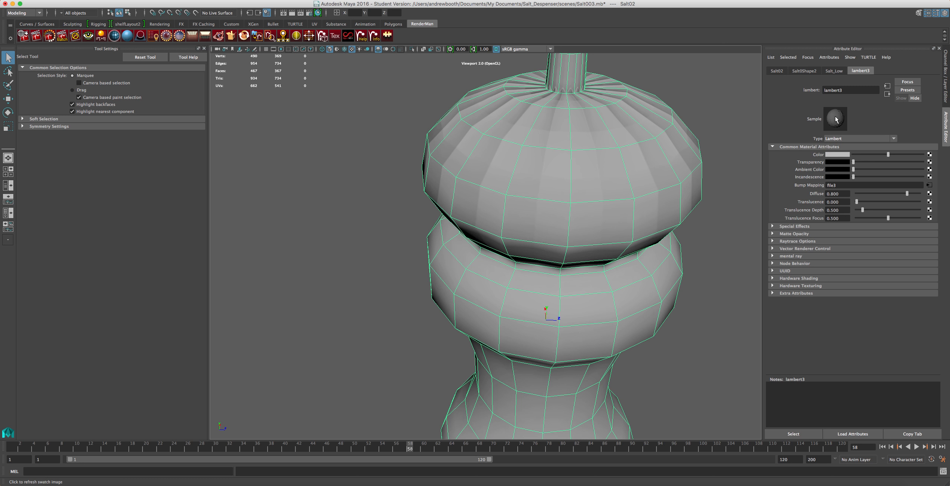
{"action": "left_click", "coordinate": [836, 119]}
Step: Examine the fluted top of the salt shaker's head from above for shading seams between the wedges
{"action": "scroll", "coordinate": [568, 196], "scroll_direction": "up", "scroll_amount": 3}
{"action": "scroll", "coordinate": [568, 197], "scroll_direction": "down", "scroll_amount": 2}
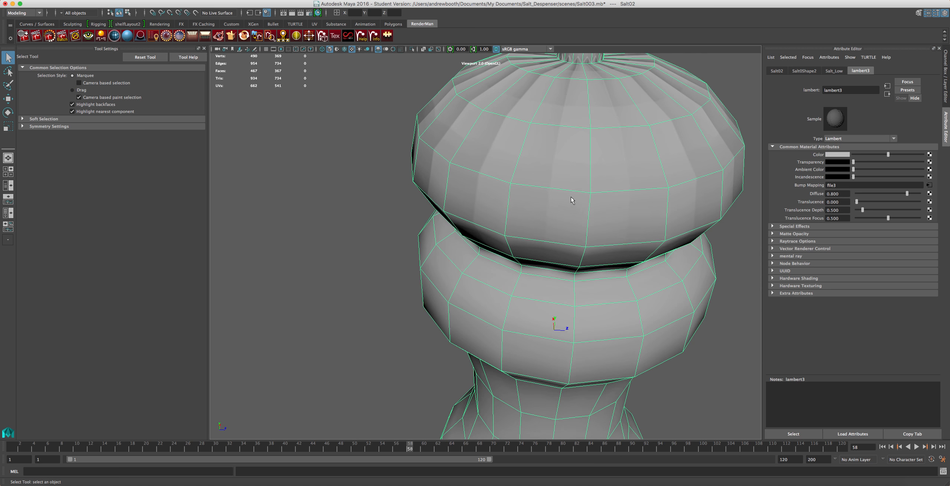
{"action": "left_click_drag", "start_coordinate": [581, 198], "coordinate": [519, 212], "text": "alt"}
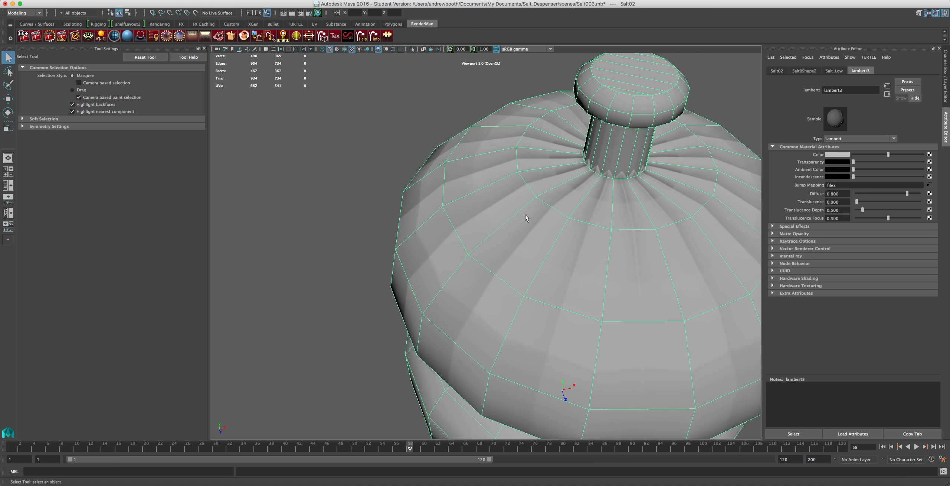
{"action": "scroll", "coordinate": [520, 177], "scroll_direction": "up", "scroll_amount": 3}
{"action": "scroll", "coordinate": [519, 176], "scroll_direction": "down", "scroll_amount": 2}
{"action": "left_click_drag", "start_coordinate": [599, 205], "coordinate": [545, 220], "text": "alt"}
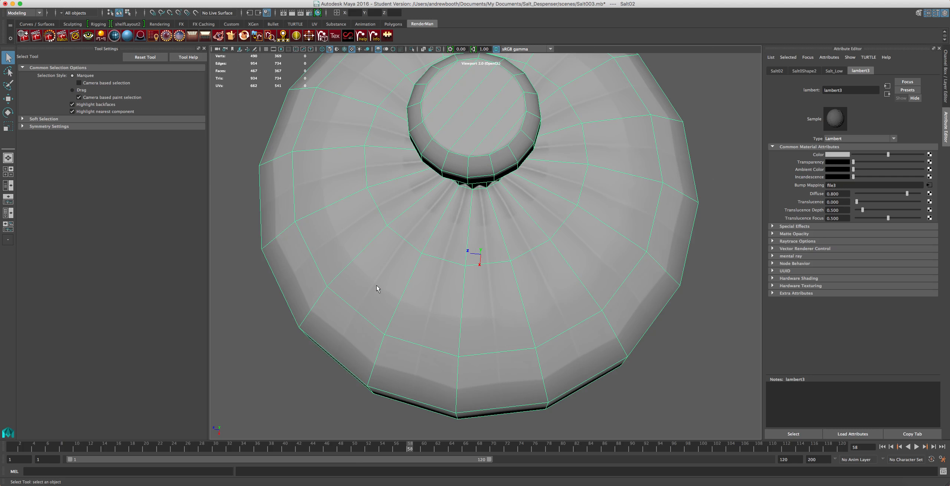
{"action": "scroll", "coordinate": [498, 320], "scroll_direction": "up", "scroll_amount": 3}
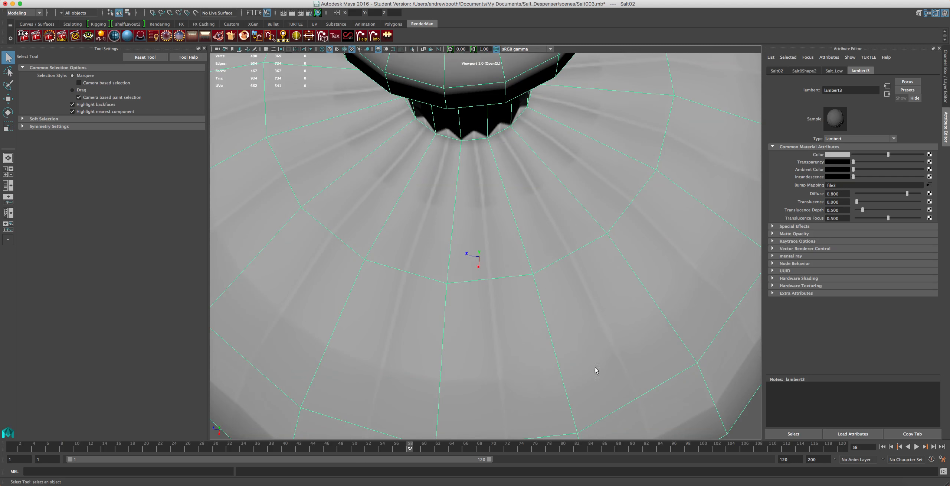
{"action": "scroll", "coordinate": [667, 377], "scroll_direction": "down", "scroll_amount": 5}
{"action": "scroll", "coordinate": [665, 374], "scroll_direction": "up", "scroll_amount": 2}
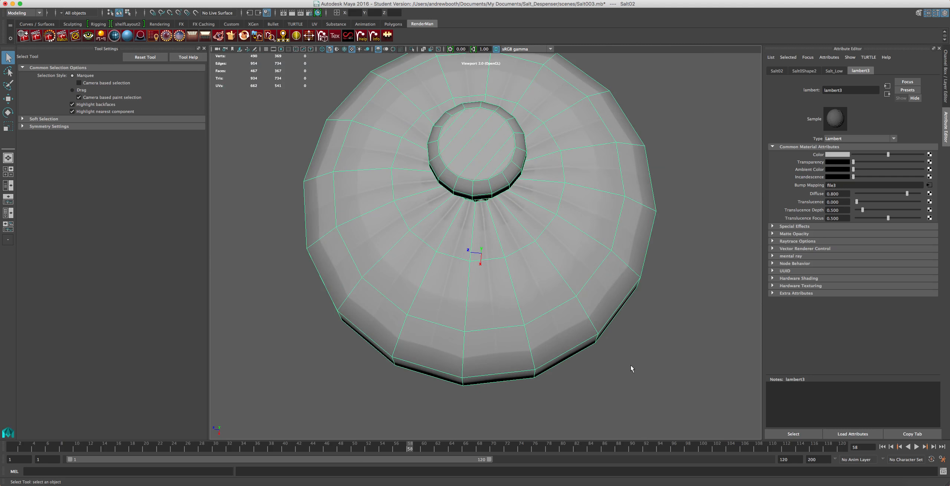
{"action": "left_click_drag", "start_coordinate": [590, 348], "coordinate": [542, 310], "text": "alt"}
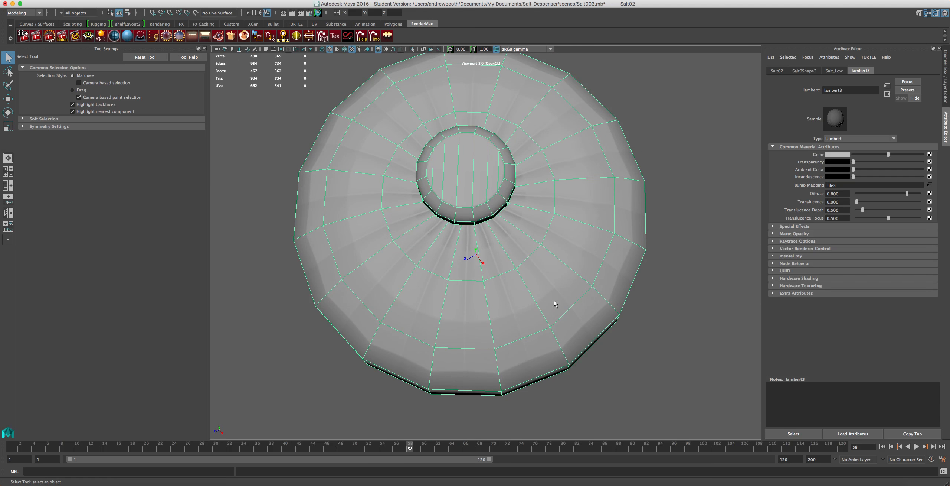
Step: Switch to Photoshop and smudge away the outer ring seam across the wedges of the circular section
{"action": "left_click", "coordinate": [246, 480]}
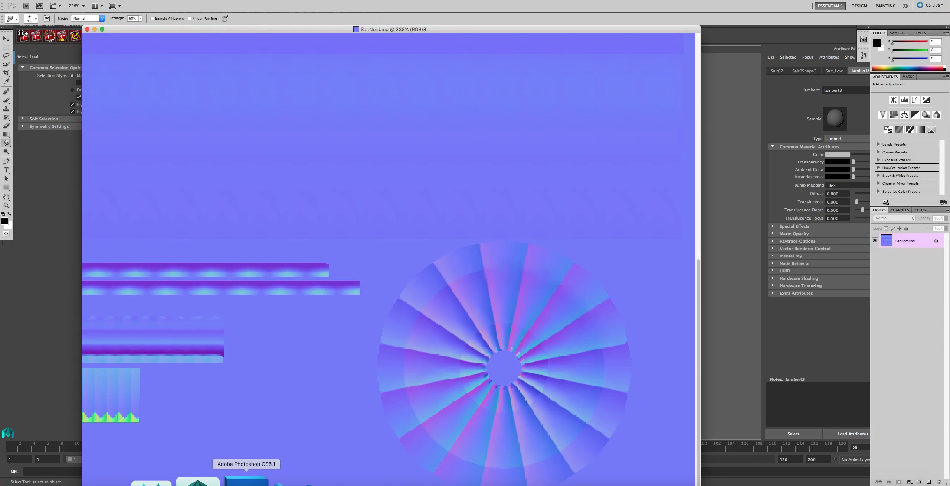
{"action": "scroll", "coordinate": [472, 371], "scroll_direction": "up", "scroll_amount": 2}
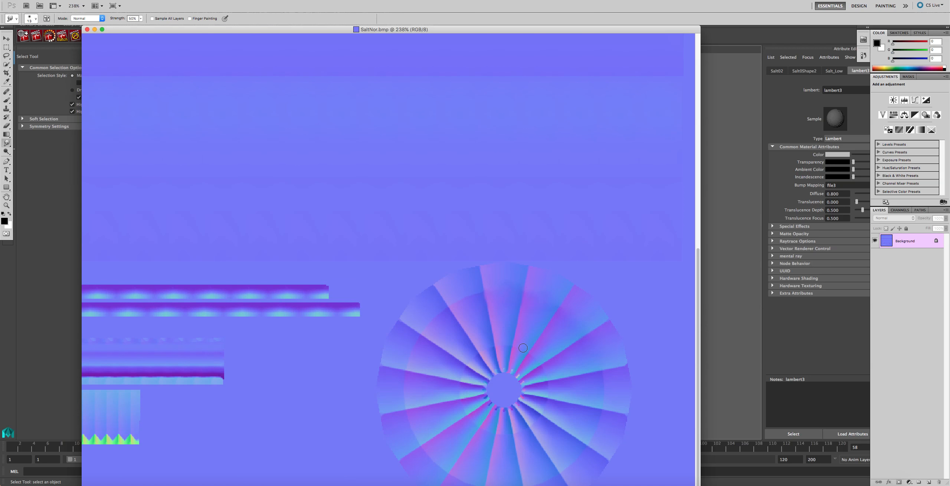
{"action": "key", "text": "super+equal"}
{"action": "key", "text": "super+equal"}
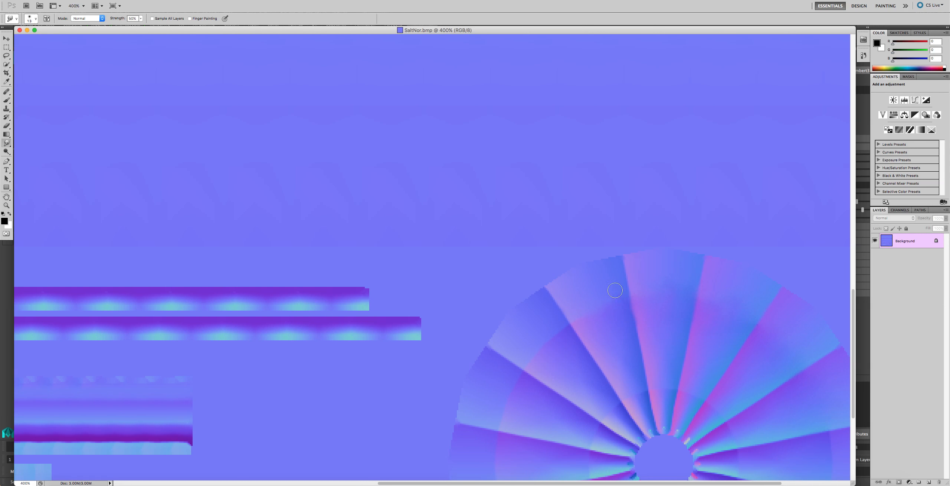
{"action": "mouse_move", "coordinate": [591, 325]}
{"action": "left_mouse_down"}
{"action": "mouse_move", "coordinate": [580, 319]}
{"action": "mouse_move", "coordinate": [559, 340]}
{"action": "mouse_move", "coordinate": [555, 322]}
{"action": "mouse_move", "coordinate": [556, 350]}
{"action": "left_mouse_up"}
{"action": "scroll", "coordinate": [762, 320], "scroll_direction": "down", "scroll_amount": 5}
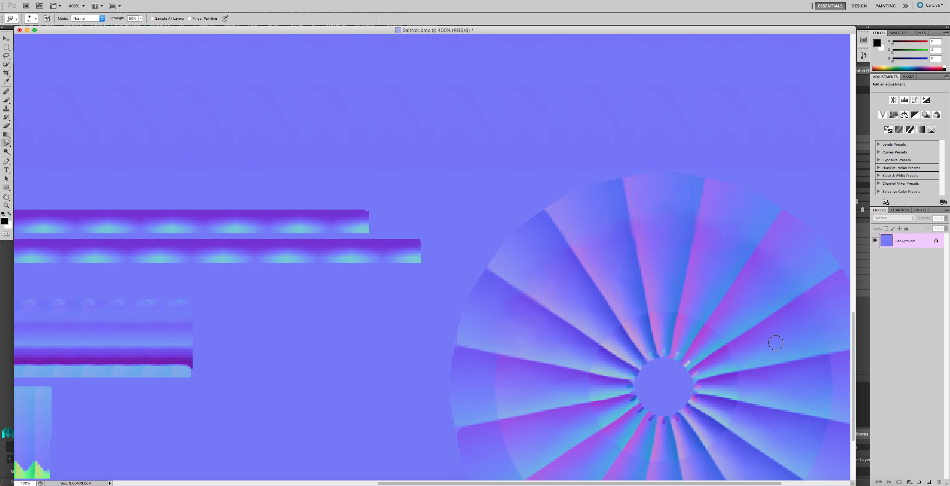
{"action": "scroll", "coordinate": [768, 331], "scroll_direction": "down", "scroll_amount": 3}
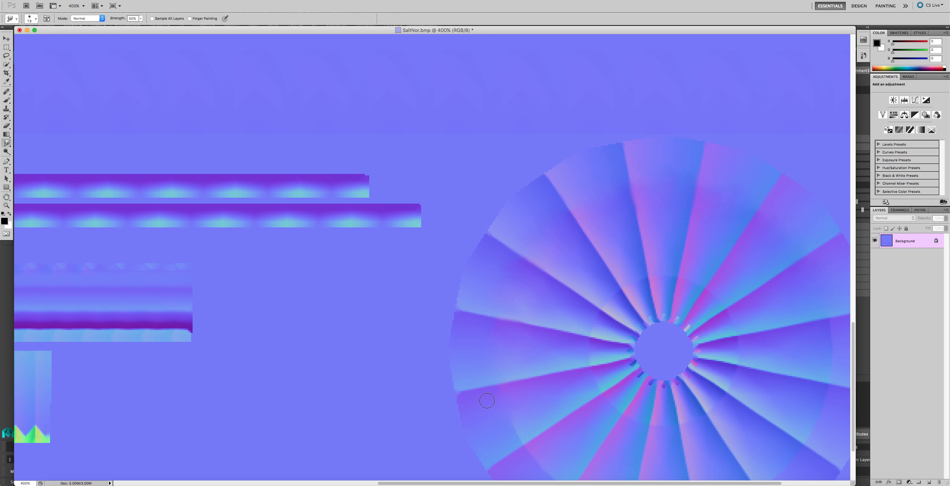
{"action": "mouse_move", "coordinate": [527, 396]}
{"action": "left_mouse_down"}
{"action": "mouse_move", "coordinate": [537, 411]}
{"action": "mouse_move", "coordinate": [507, 441]}
{"action": "mouse_move", "coordinate": [528, 434]}
{"action": "mouse_move", "coordinate": [530, 425]}
{"action": "mouse_move", "coordinate": [514, 421]}
{"action": "left_mouse_up"}
{"action": "scroll", "coordinate": [487, 414], "scroll_direction": "down", "scroll_amount": 5}
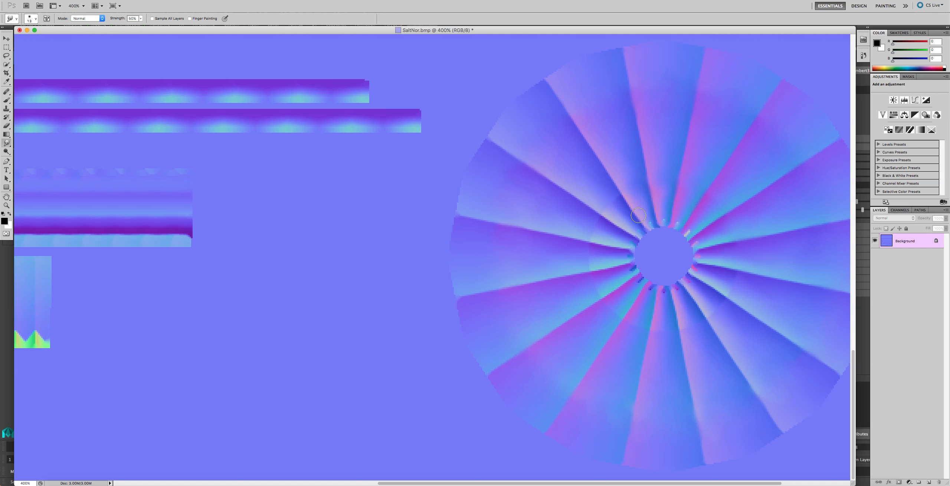
Step: Reduce the Smudge brush size and blend the inner ring seam and the notched edge around the central hub
{"action": "key", "text": "bracketleft"}
{"action": "mouse_move", "coordinate": [679, 325]}
{"action": "left_mouse_down"}
{"action": "mouse_move", "coordinate": [645, 347]}
{"action": "mouse_move", "coordinate": [684, 325]}
{"action": "mouse_move", "coordinate": [687, 337]}
{"action": "left_mouse_up"}
{"action": "left_click_drag", "start_coordinate": [730, 279], "coordinate": [741, 300]}
{"action": "left_click_drag", "start_coordinate": [694, 246], "coordinate": [689, 231]}
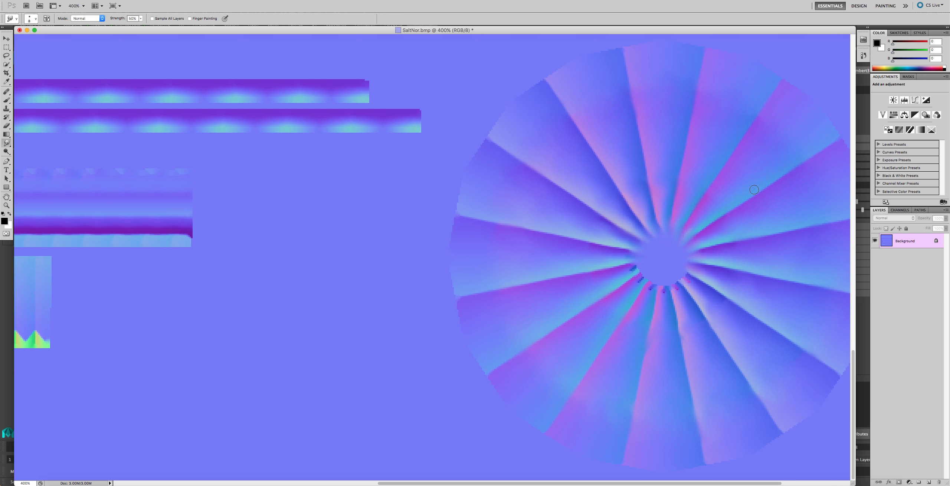
{"action": "mouse_move", "coordinate": [626, 270]}
{"action": "left_mouse_down"}
{"action": "mouse_move", "coordinate": [637, 267]}
{"action": "mouse_move", "coordinate": [626, 276]}
{"action": "left_mouse_up"}
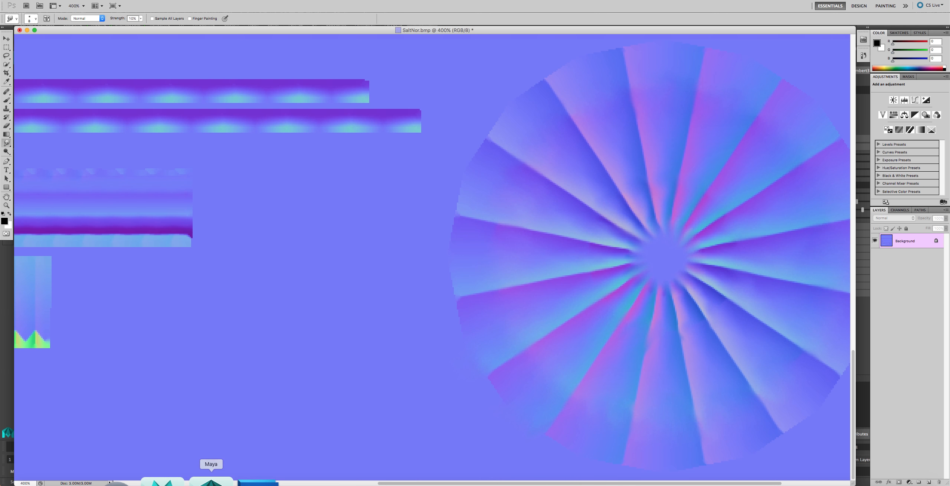
Step: Switch to Maya and examine the sides of the salt shaker's head and neck
{"action": "left_click", "coordinate": [210, 481]}
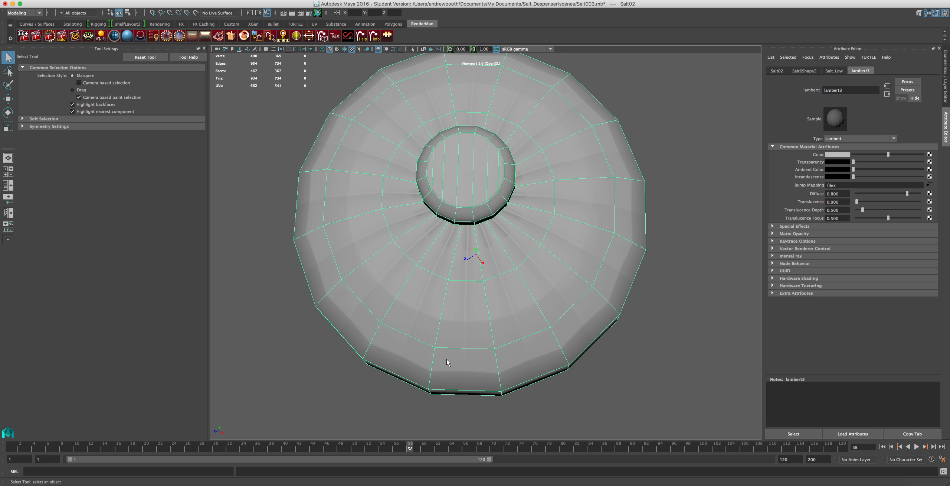
{"action": "left_click_drag", "start_coordinate": [463, 331], "coordinate": [482, 306], "text": "alt"}
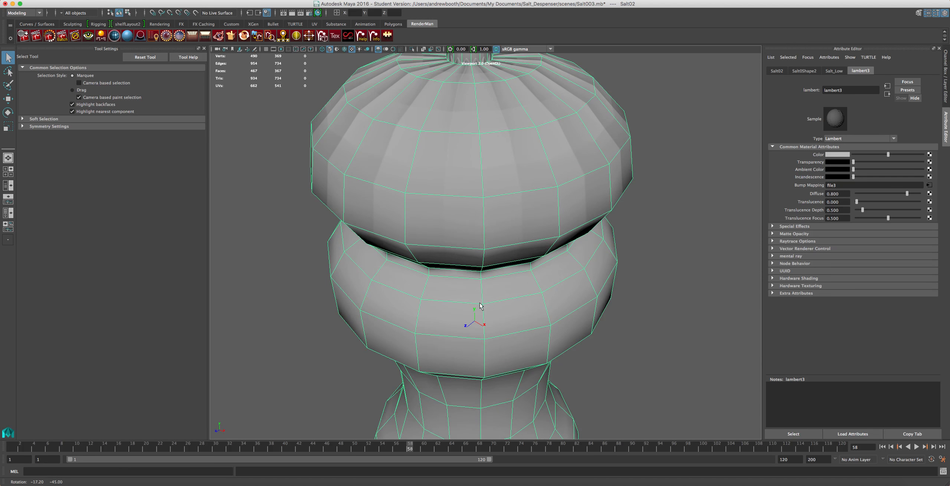
{"action": "left_click_drag", "start_coordinate": [516, 219], "coordinate": [516, 207], "text": "alt"}
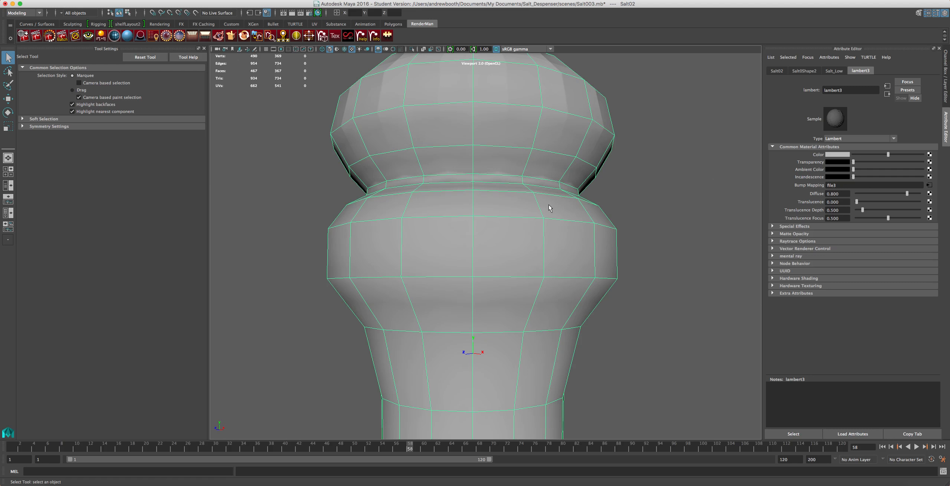
Step: Open the UV Editor with texture borders displayed, showing the whole UV layout, and move it clear of the model
{"action": "left_click", "coordinate": [399, 25]}
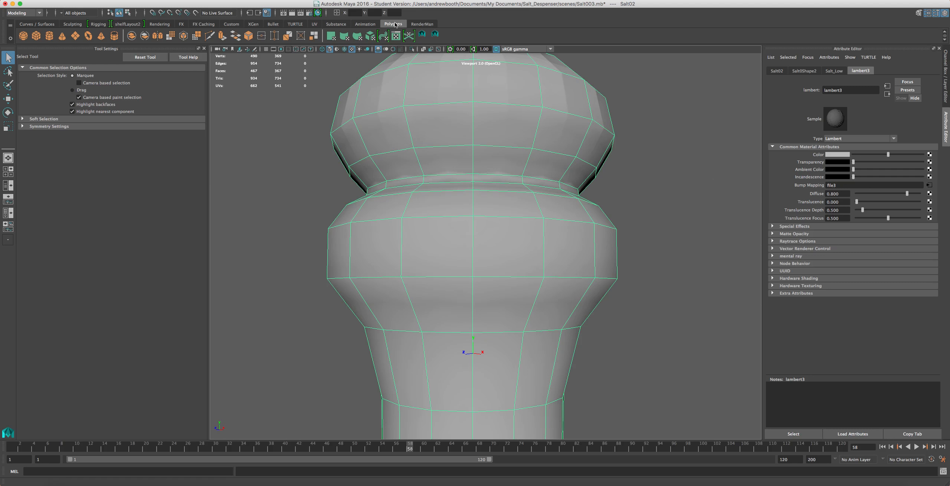
{"action": "left_click", "coordinate": [402, 34]}
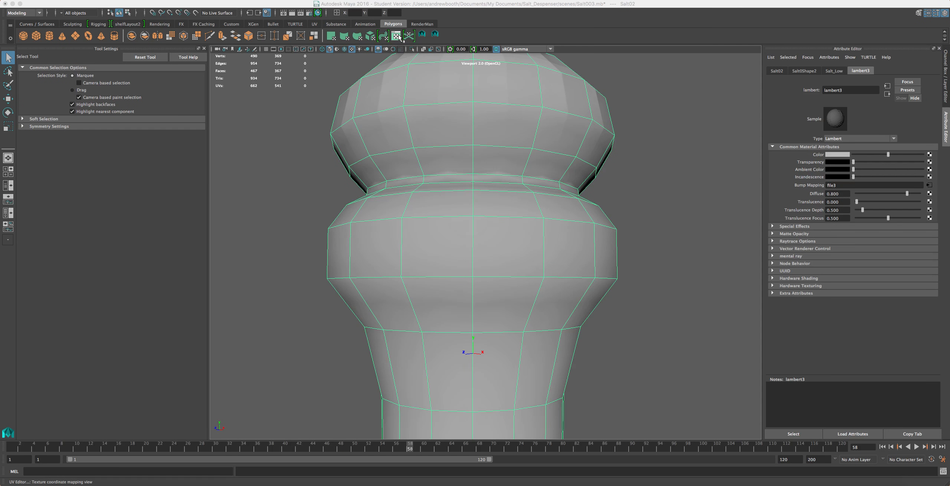
{"action": "left_click_drag", "start_coordinate": [380, 5], "coordinate": [390, 5]}
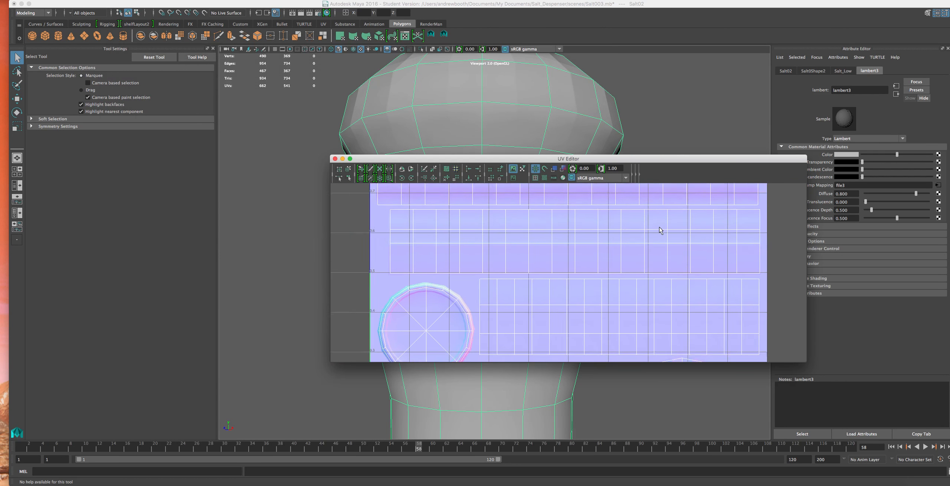
{"action": "left_click", "coordinate": [536, 178]}
{"action": "scroll", "coordinate": [464, 285], "scroll_direction": "down", "scroll_amount": 5}
{"action": "scroll", "coordinate": [488, 284], "scroll_direction": "down", "scroll_amount": 3}
{"action": "scroll", "coordinate": [488, 284], "scroll_direction": "up", "scroll_amount": 1}
{"action": "scroll", "coordinate": [487, 284], "scroll_direction": "down", "scroll_amount": 1}
{"action": "left_click_drag", "start_coordinate": [506, 159], "coordinate": [755, 288]}
Step: Examine where the texture border runs around the head, and deselect the mesh to inspect the shading there
{"action": "left_click_drag", "start_coordinate": [516, 212], "coordinate": [515, 184], "text": "alt"}
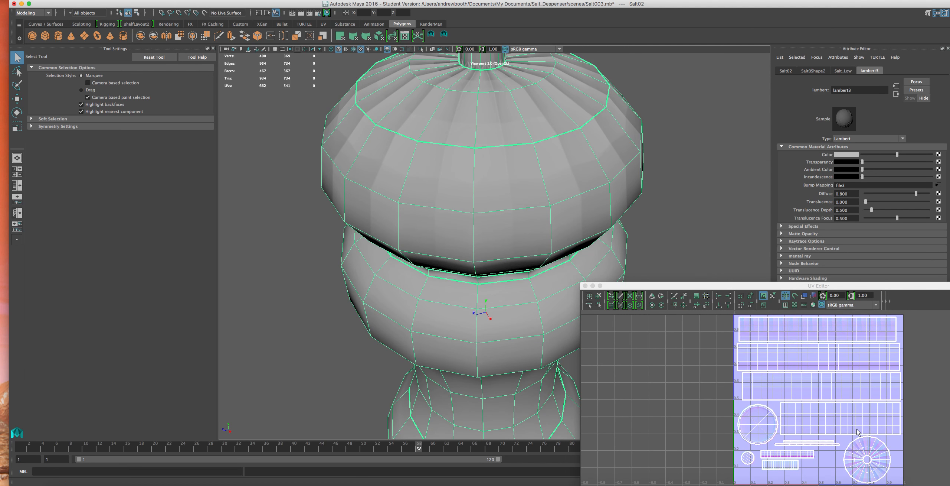
{"action": "left_click_drag", "start_coordinate": [464, 152], "coordinate": [450, 182], "text": "alt"}
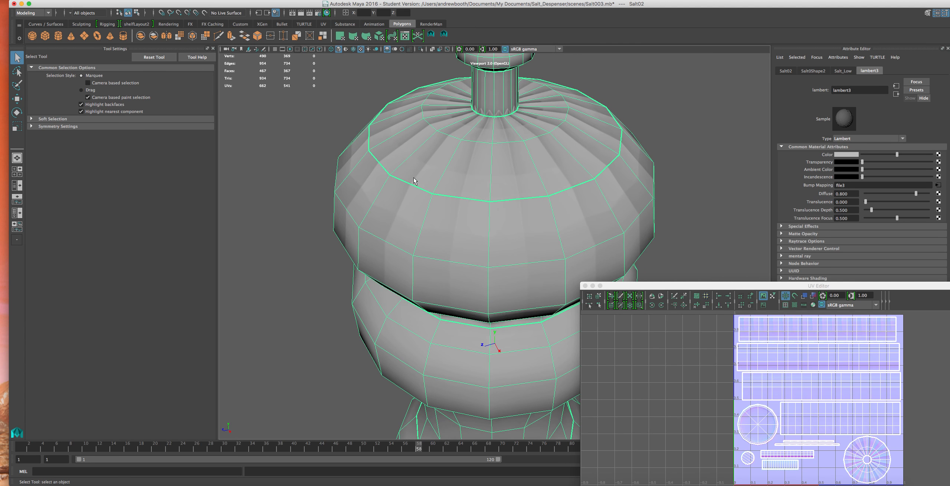
{"action": "left_click", "coordinate": [323, 150]}
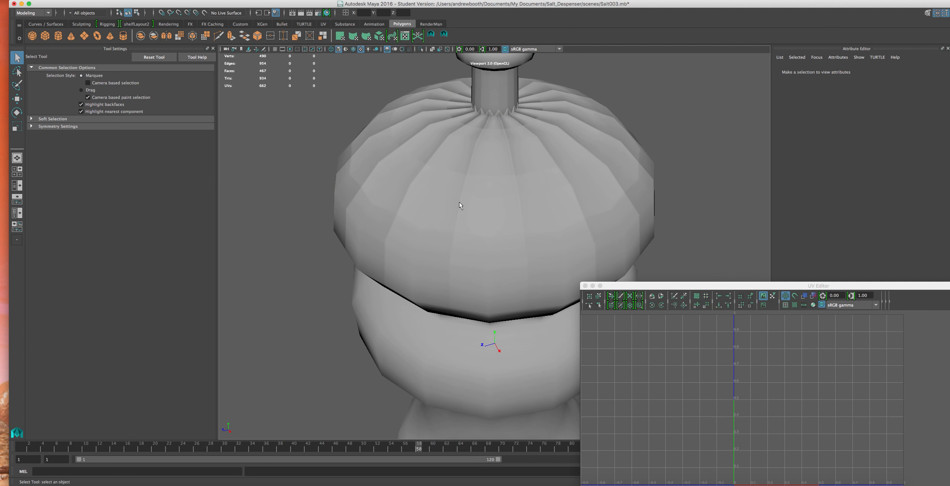
{"action": "left_click_drag", "start_coordinate": [429, 195], "coordinate": [543, 215], "text": "alt"}
{"action": "left_click_drag", "start_coordinate": [464, 215], "coordinate": [384, 247], "text": "alt"}
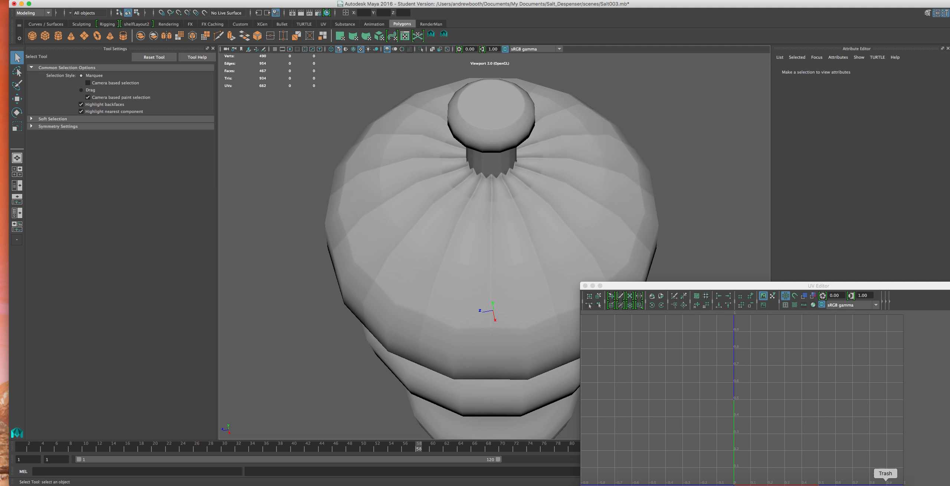
{"action": "left_click", "coordinate": [493, 286]}
{"action": "left_click", "coordinate": [314, 245]}
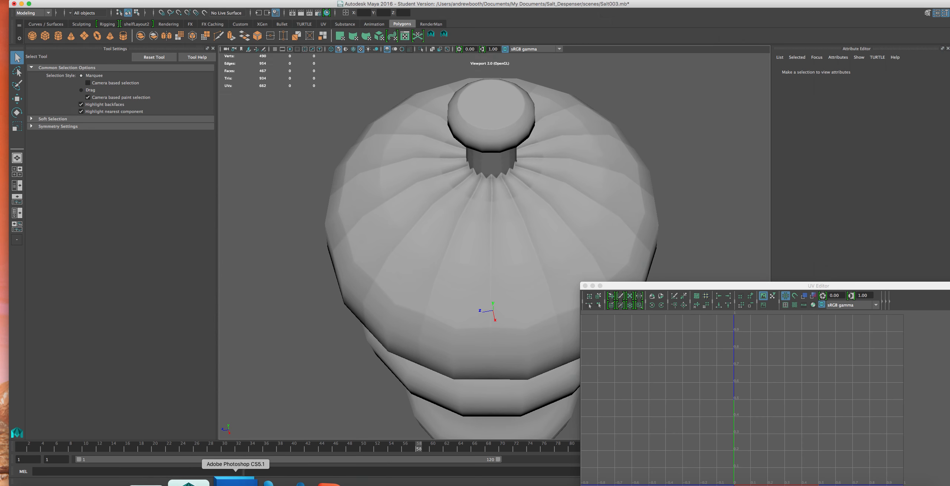
Step: Switch to Photoshop, enlarge the Smudge brush and soften the left and upper outer rim of the circular section
{"action": "left_click", "coordinate": [248, 481]}
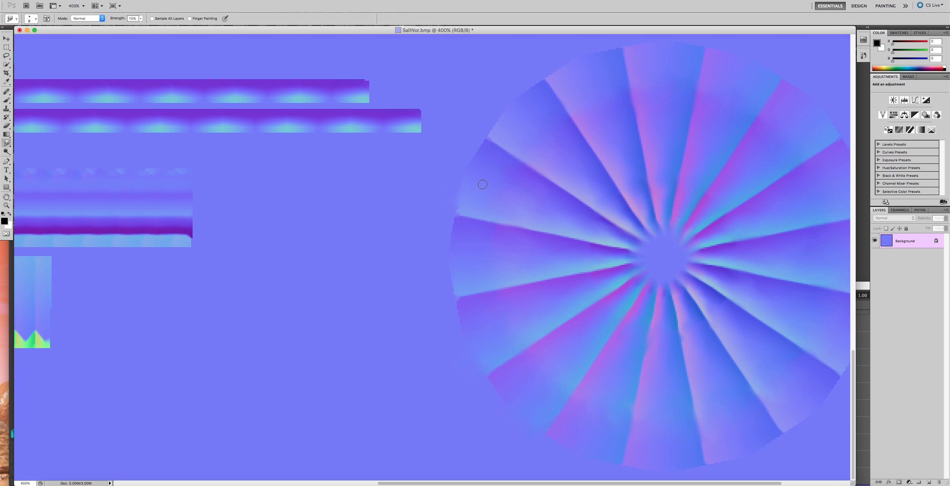
{"action": "key", "text": "bracketright"}
{"action": "key", "text": "bracketright"}
{"action": "key", "text": "bracketleft"}
{"action": "scroll", "coordinate": [532, 89], "scroll_direction": "up", "scroll_amount": 5}
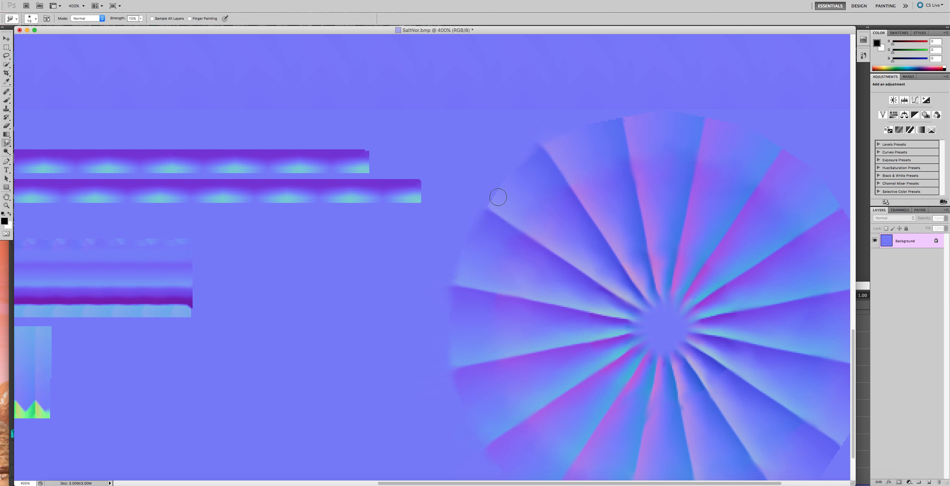
{"action": "mouse_move", "coordinate": [498, 196]}
{"action": "left_mouse_down"}
{"action": "mouse_move", "coordinate": [507, 186]}
{"action": "mouse_move", "coordinate": [485, 190]}
{"action": "left_mouse_up"}
{"action": "scroll", "coordinate": [374, 424], "scroll_direction": "up", "scroll_amount": 5}
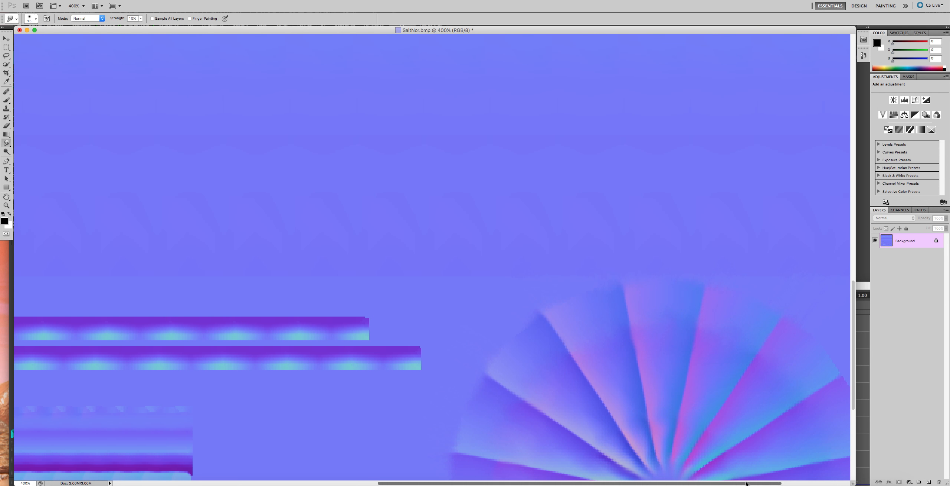
Step: Smudge the right and lower-right outer rim of the circular section into the surrounding background
{"action": "scroll", "coordinate": [764, 407], "scroll_direction": "right", "scroll_amount": 5}
{"action": "scroll", "coordinate": [765, 409], "scroll_direction": "down", "scroll_amount": 3}
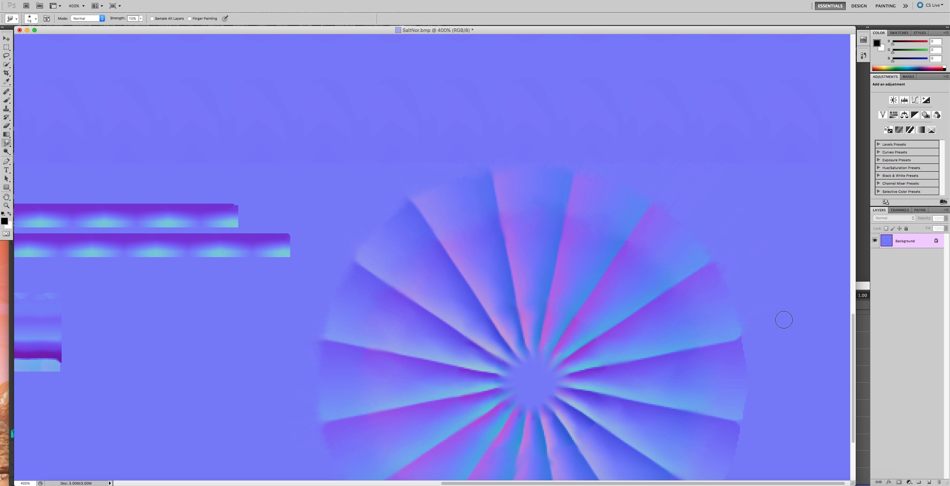
{"action": "mouse_move", "coordinate": [737, 342]}
{"action": "left_mouse_down"}
{"action": "mouse_move", "coordinate": [772, 344]}
{"action": "mouse_move", "coordinate": [795, 360]}
{"action": "mouse_move", "coordinate": [746, 405]}
{"action": "left_mouse_up"}
{"action": "scroll", "coordinate": [754, 403], "scroll_direction": "down", "scroll_amount": 5}
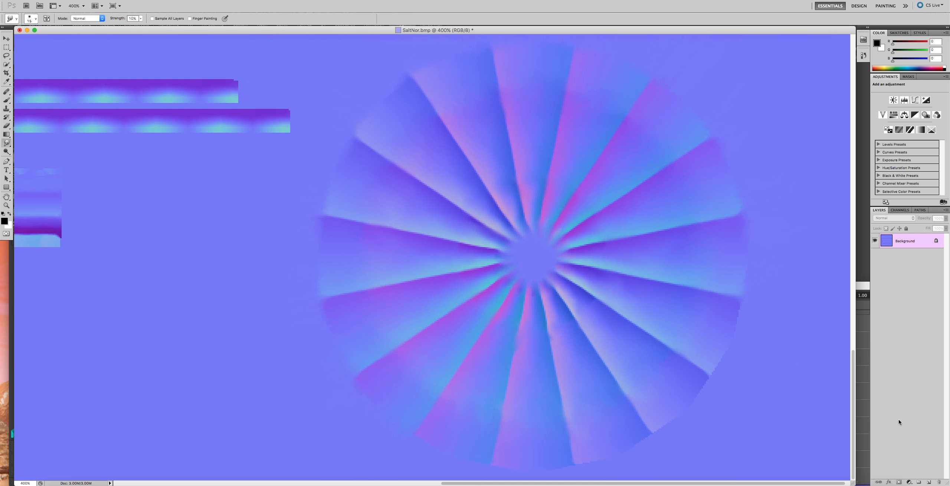
{"action": "left_click_drag", "start_coordinate": [719, 366], "coordinate": [734, 386]}
Step: Look over the whole smudged circular section and save SaltNor.bmp
{"action": "mouse_move", "coordinate": [520, 483]}
{"action": "scroll", "coordinate": [581, 283], "scroll_direction": "up", "scroll_amount": 2}
{"action": "scroll", "coordinate": [521, 200], "scroll_direction": "down", "scroll_amount": 1}
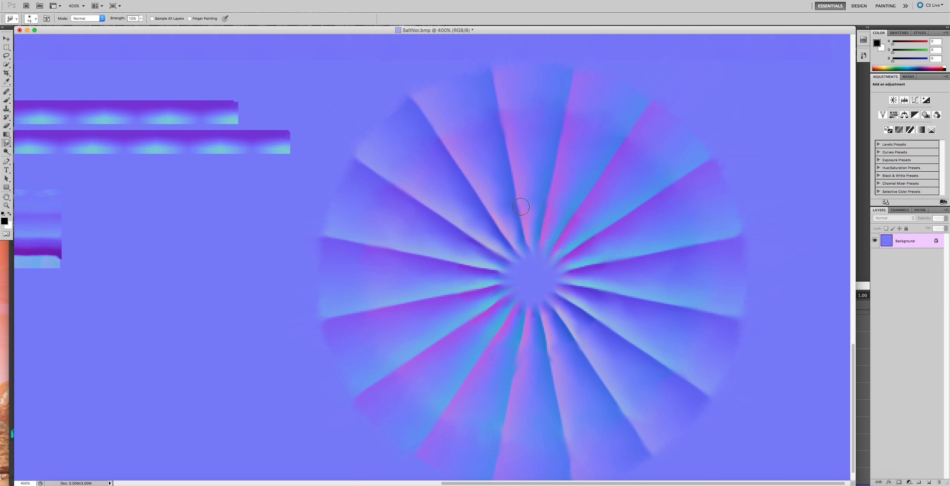
{"action": "scroll", "coordinate": [375, 184], "scroll_direction": "down", "scroll_amount": 2}
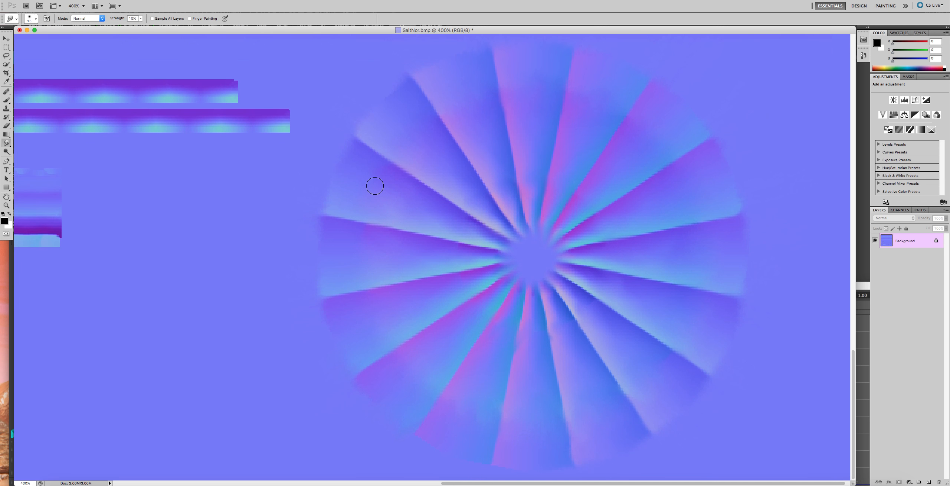
{"action": "scroll", "coordinate": [529, 277], "scroll_direction": "up", "scroll_amount": 5}
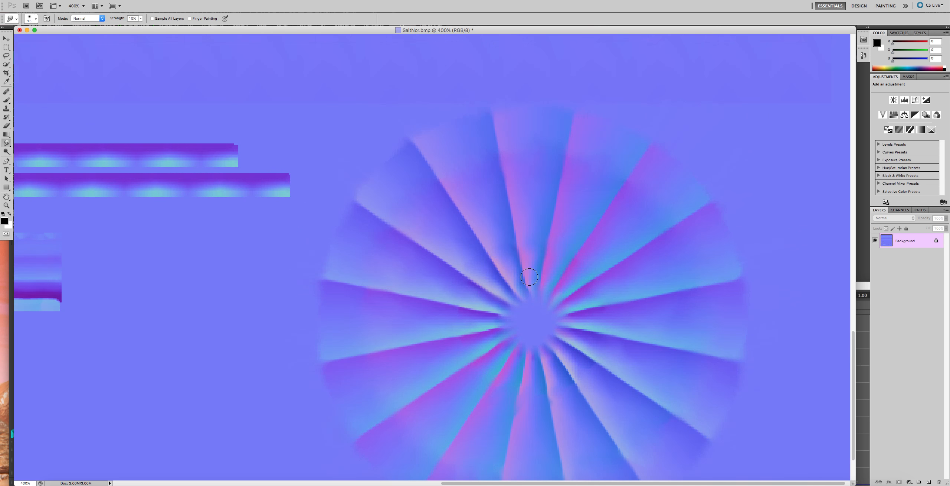
{"action": "scroll", "coordinate": [529, 277], "scroll_direction": "down", "scroll_amount": 2}
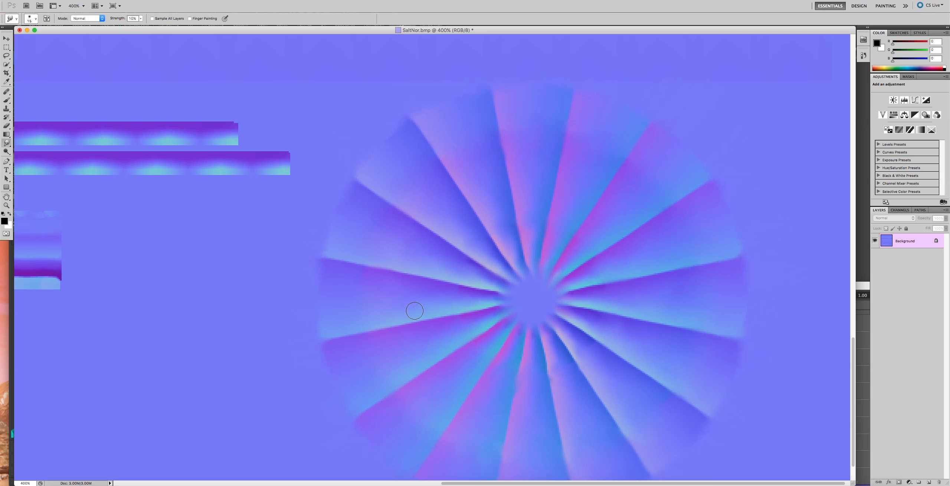
{"action": "key", "text": "super+s"}
Step: Switch to Maya, select the low-poly mesh, refresh the sample swatch of its lambert3 material and deselect the mesh
{"action": "key", "text": "super+Tab"}
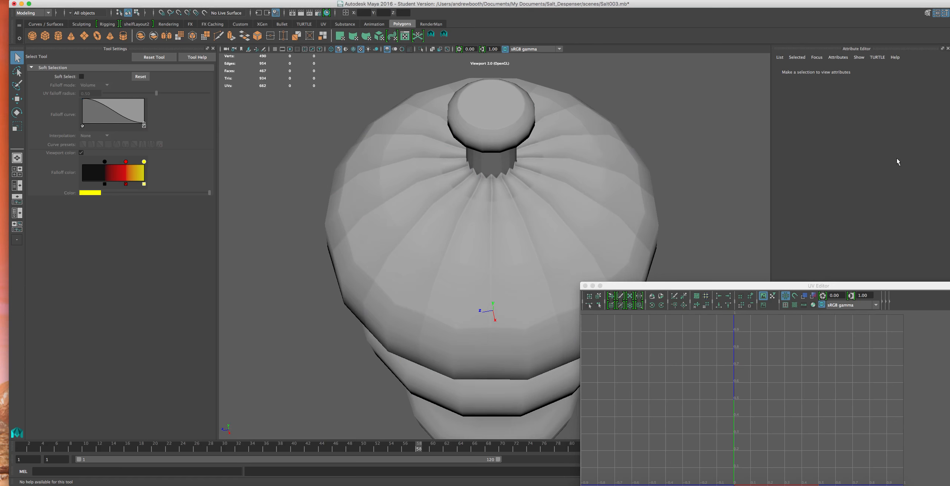
{"action": "left_click", "coordinate": [603, 198]}
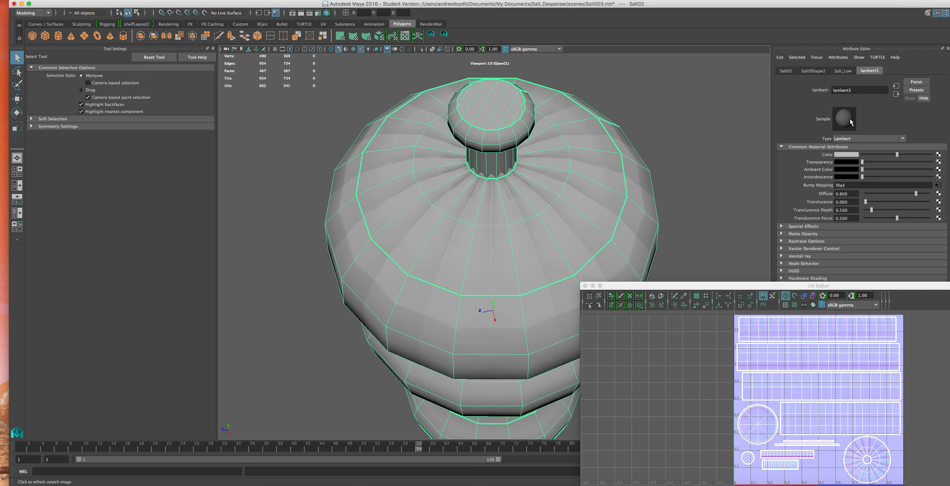
{"action": "left_click", "coordinate": [741, 136]}
Step: Examine the salt shaker's head from several angles and distances for remaining seams between the top and sides
{"action": "left_click_drag", "start_coordinate": [693, 132], "coordinate": [611, 211], "text": "alt"}
{"action": "scroll", "coordinate": [611, 211], "scroll_direction": "up", "scroll_amount": 3}
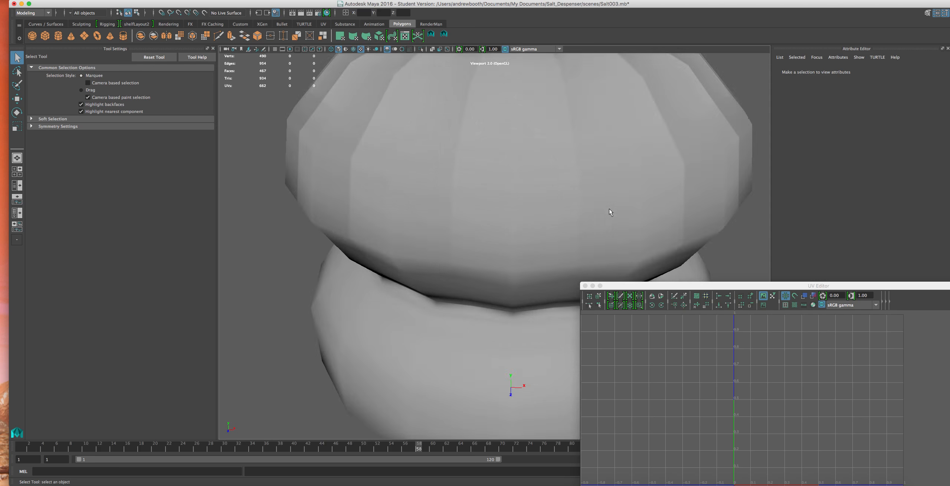
{"action": "scroll", "coordinate": [612, 211], "scroll_direction": "down", "scroll_amount": 1}
{"action": "left_click_drag", "start_coordinate": [545, 209], "coordinate": [560, 221], "text": "alt"}
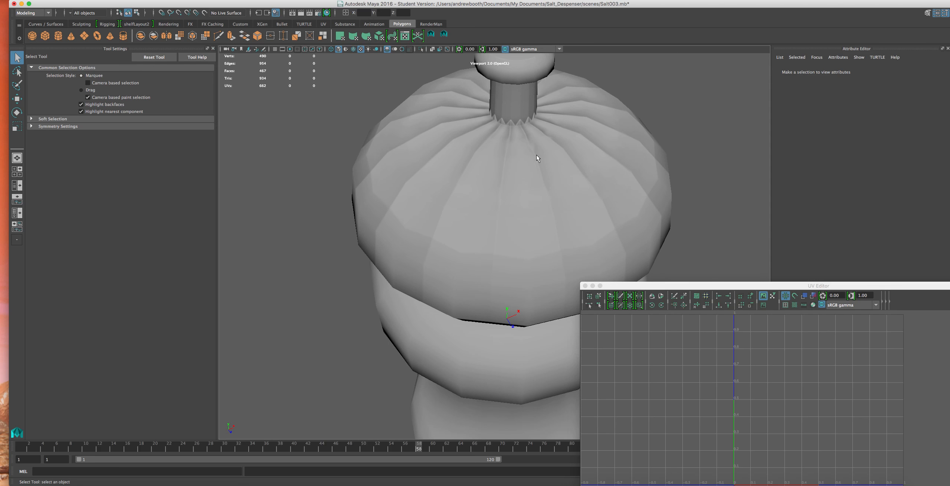
{"action": "left_click_drag", "start_coordinate": [524, 170], "coordinate": [407, 168], "text": "alt"}
{"action": "scroll", "coordinate": [599, 191], "scroll_direction": "down", "scroll_amount": 6}
{"action": "scroll", "coordinate": [463, 195], "scroll_direction": "down", "scroll_amount": 3}
{"action": "scroll", "coordinate": [462, 195], "scroll_direction": "up", "scroll_amount": 8}
{"action": "scroll", "coordinate": [462, 194], "scroll_direction": "down", "scroll_amount": 2}
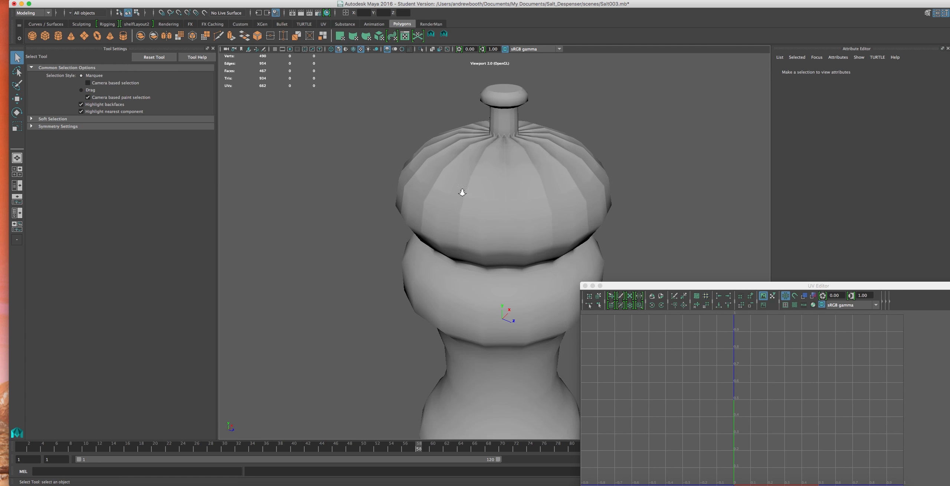
Step: Select the low-poly mesh to show its texture borders and its UV layout over the normal map
{"action": "left_click", "coordinate": [431, 194]}
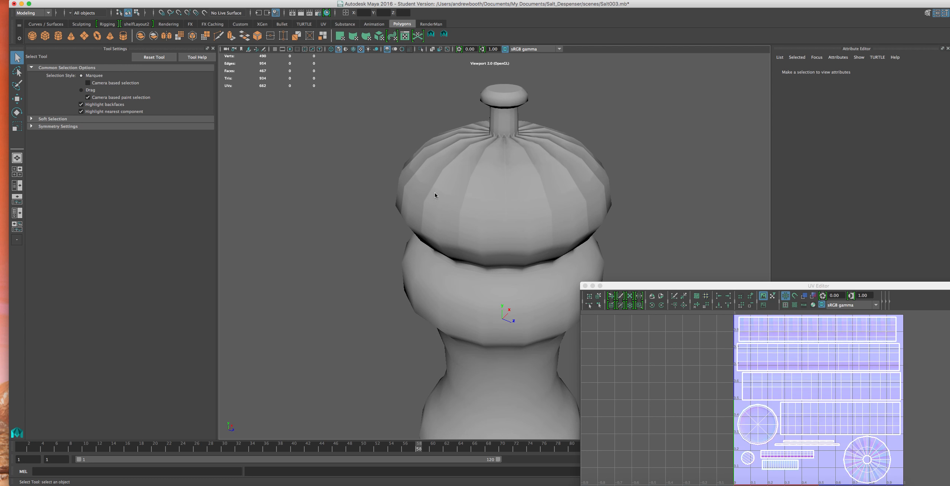
{"action": "scroll", "coordinate": [387, 206], "scroll_direction": "up", "scroll_amount": 4}
{"action": "scroll", "coordinate": [359, 219], "scroll_direction": "down", "scroll_amount": 3}
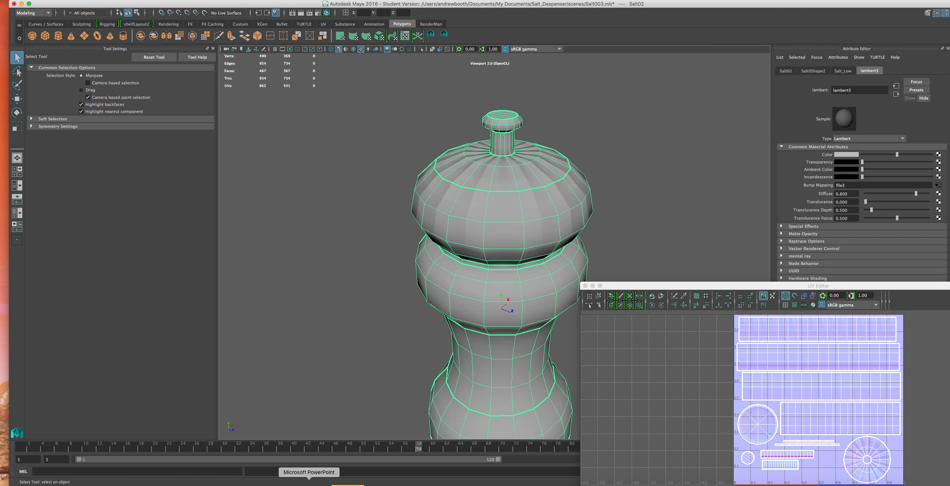
Step: Switch to Photoshop and smudge the edges and horizontal seam at the right end of the topmost strip in SaltNor.bmp
{"action": "left_click", "coordinate": [240, 480]}
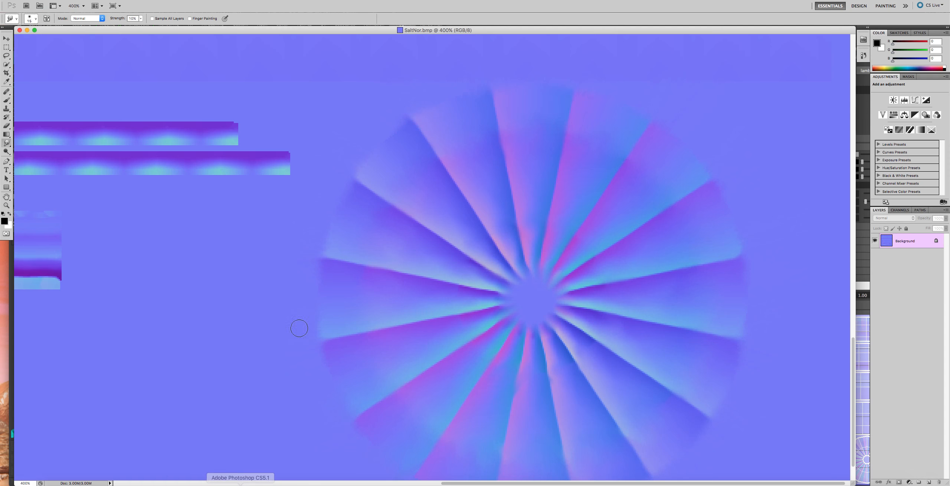
{"action": "right_click", "coordinate": [254, 215]}
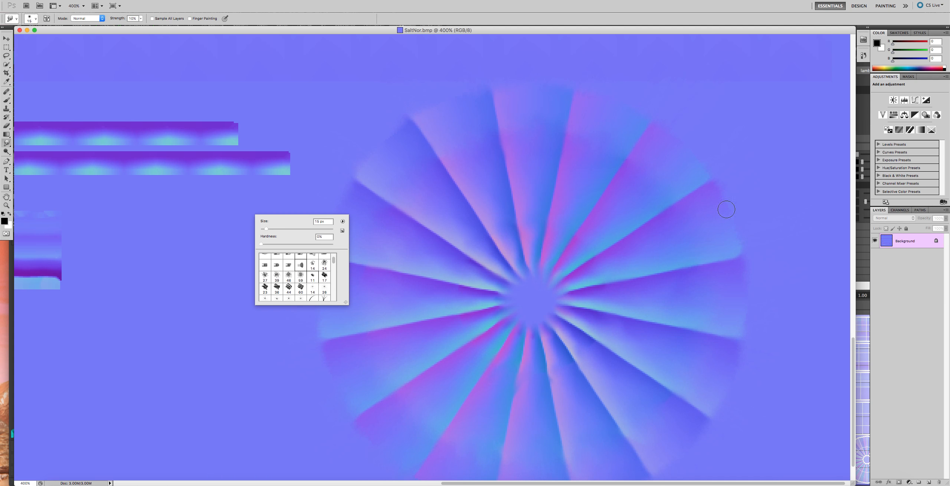
{"action": "left_click", "coordinate": [698, 123]}
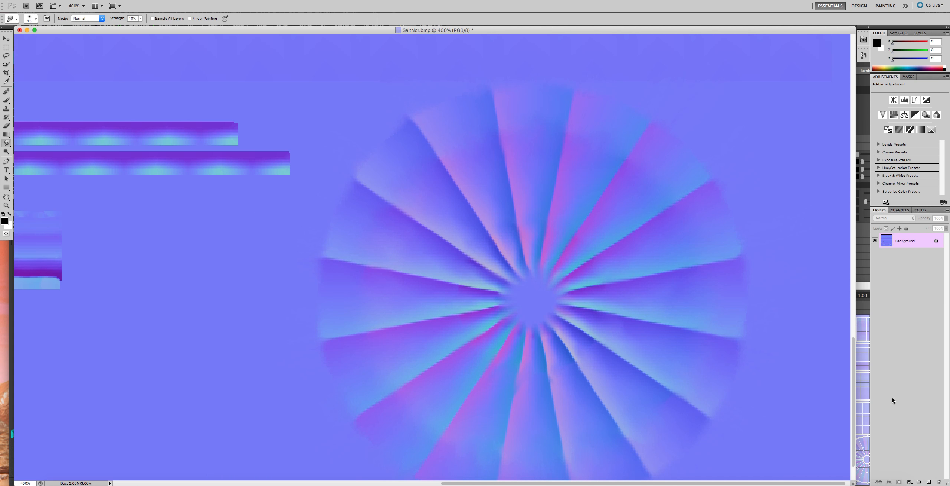
{"action": "left_click_drag", "start_coordinate": [856, 385], "coordinate": [841, 141]}
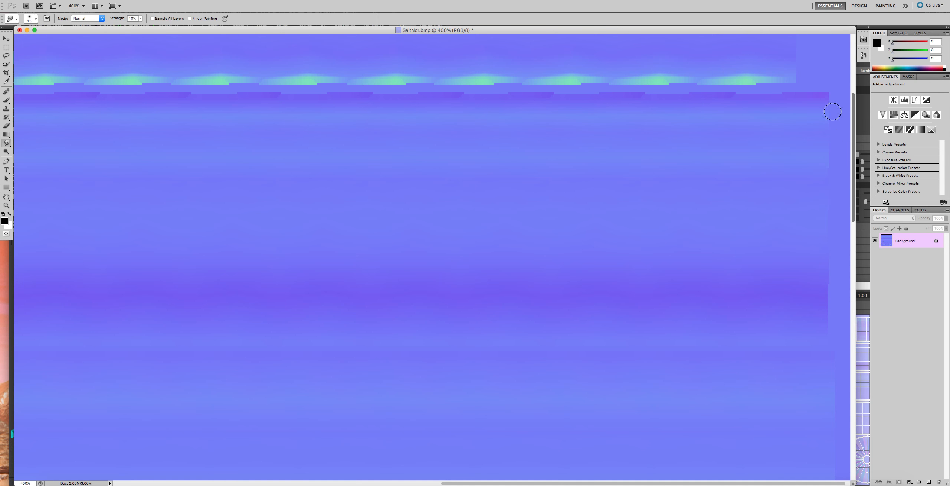
{"action": "scroll", "coordinate": [563, 357], "scroll_direction": "up", "scroll_amount": 10}
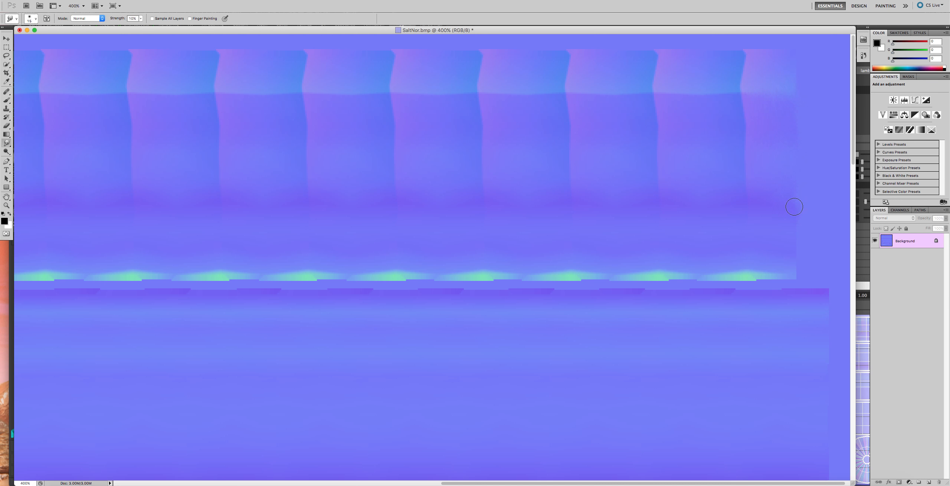
{"action": "mouse_move", "coordinate": [791, 243]}
{"action": "left_mouse_down"}
{"action": "mouse_move", "coordinate": [789, 272]}
{"action": "mouse_move", "coordinate": [797, 241]}
{"action": "left_mouse_up"}
{"action": "mouse_move", "coordinate": [715, 135]}
{"action": "left_mouse_down"}
{"action": "mouse_move", "coordinate": [688, 100]}
{"action": "mouse_move", "coordinate": [676, 135]}
{"action": "mouse_move", "coordinate": [671, 119]}
{"action": "mouse_move", "coordinate": [666, 125]}
{"action": "mouse_move", "coordinate": [675, 85]}
{"action": "mouse_move", "coordinate": [707, 144]}
{"action": "left_mouse_up"}
{"action": "left_click_drag", "start_coordinate": [729, 49], "coordinate": [777, 48]}
{"action": "mouse_move", "coordinate": [659, 66]}
{"action": "left_mouse_down"}
{"action": "mouse_move", "coordinate": [671, 54]}
{"action": "mouse_move", "coordinate": [667, 66]}
{"action": "mouse_move", "coordinate": [639, 39]}
{"action": "mouse_move", "coordinate": [645, 51]}
{"action": "left_mouse_up"}
Step: Raise the Smudge strength and soften the horizontal seam across the panels in the topmost strip's right half
{"action": "left_click", "coordinate": [140, 18]}
{"action": "left_click", "coordinate": [657, 149]}
{"action": "left_click_drag", "start_coordinate": [372, 99], "coordinate": [373, 91]}
{"action": "mouse_move", "coordinate": [322, 113]}
{"action": "left_mouse_down"}
{"action": "mouse_move", "coordinate": [315, 97]}
{"action": "mouse_move", "coordinate": [335, 116]}
{"action": "mouse_move", "coordinate": [378, 89]}
{"action": "mouse_move", "coordinate": [377, 77]}
{"action": "left_mouse_up"}
{"action": "left_click_drag", "start_coordinate": [463, 92], "coordinate": [456, 92]}
{"action": "mouse_move", "coordinate": [298, 99]}
{"action": "left_mouse_down"}
{"action": "mouse_move", "coordinate": [269, 68]}
{"action": "mouse_move", "coordinate": [248, 111]}
{"action": "mouse_move", "coordinate": [238, 85]}
{"action": "mouse_move", "coordinate": [229, 124]}
{"action": "left_mouse_up"}
{"action": "left_click_drag", "start_coordinate": [169, 84], "coordinate": [168, 132]}
{"action": "left_click_drag", "start_coordinate": [157, 125], "coordinate": [179, 117]}
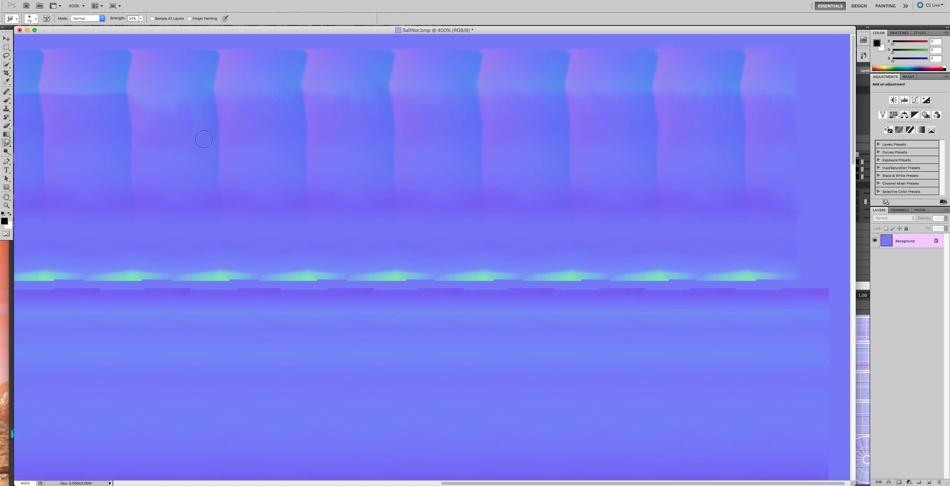
{"action": "left_click_drag", "start_coordinate": [140, 77], "coordinate": [177, 122]}
Step: Smudge the horizontal seam across the remaining panels of the topmost strip up to its left end
{"action": "left_click_drag", "start_coordinate": [512, 483], "coordinate": [186, 482]}
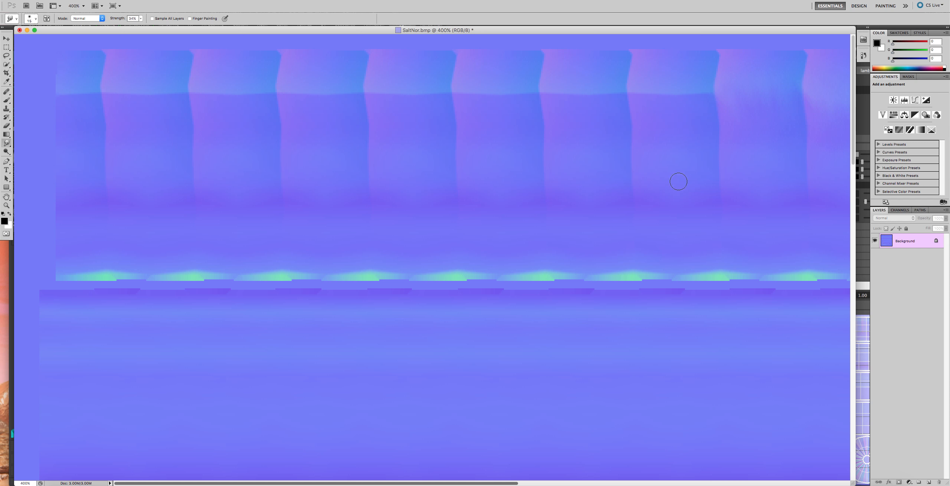
{"action": "mouse_move", "coordinate": [665, 88]}
{"action": "left_mouse_down"}
{"action": "mouse_move", "coordinate": [707, 66]}
{"action": "mouse_move", "coordinate": [704, 132]}
{"action": "mouse_move", "coordinate": [707, 121]}
{"action": "left_mouse_up"}
{"action": "mouse_move", "coordinate": [653, 66]}
{"action": "left_mouse_down"}
{"action": "mouse_move", "coordinate": [642, 142]}
{"action": "mouse_move", "coordinate": [643, 70]}
{"action": "mouse_move", "coordinate": [636, 118]}
{"action": "mouse_move", "coordinate": [680, 96]}
{"action": "left_mouse_up"}
{"action": "mouse_move", "coordinate": [566, 147]}
{"action": "left_mouse_down"}
{"action": "mouse_move", "coordinate": [559, 98]}
{"action": "mouse_move", "coordinate": [554, 142]}
{"action": "mouse_move", "coordinate": [548, 123]}
{"action": "mouse_move", "coordinate": [516, 106]}
{"action": "mouse_move", "coordinate": [488, 70]}
{"action": "mouse_move", "coordinate": [479, 119]}
{"action": "mouse_move", "coordinate": [463, 94]}
{"action": "mouse_move", "coordinate": [403, 75]}
{"action": "mouse_move", "coordinate": [430, 85]}
{"action": "mouse_move", "coordinate": [439, 123]}
{"action": "left_mouse_up"}
{"action": "mouse_move", "coordinate": [419, 67]}
{"action": "left_mouse_down"}
{"action": "mouse_move", "coordinate": [382, 106]}
{"action": "mouse_move", "coordinate": [320, 80]}
{"action": "mouse_move", "coordinate": [415, 102]}
{"action": "left_mouse_up"}
{"action": "left_click_drag", "start_coordinate": [370, 95], "coordinate": [353, 85]}
{"action": "mouse_move", "coordinate": [320, 80]}
{"action": "left_mouse_down"}
{"action": "mouse_move", "coordinate": [322, 131]}
{"action": "mouse_move", "coordinate": [303, 120]}
{"action": "left_mouse_up"}
{"action": "left_click_drag", "start_coordinate": [290, 81], "coordinate": [292, 122]}
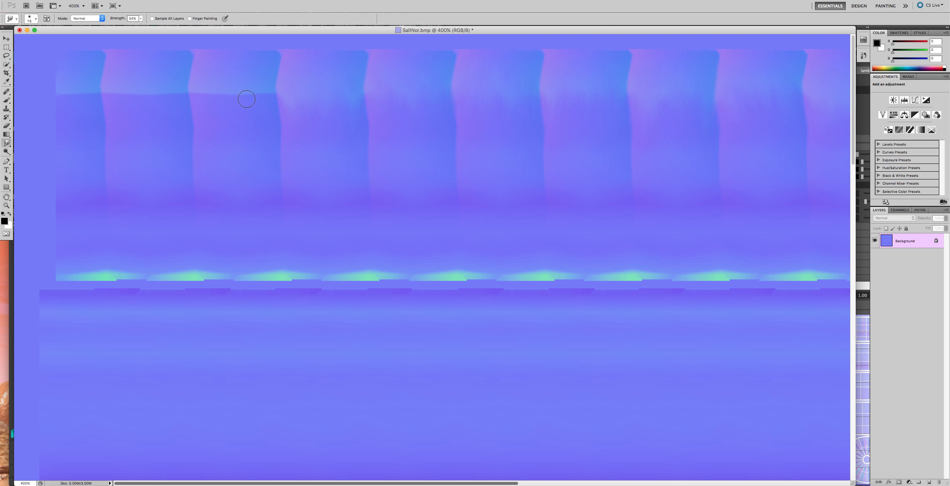
{"action": "mouse_move", "coordinate": [240, 83]}
{"action": "left_mouse_down"}
{"action": "mouse_move", "coordinate": [239, 111]}
{"action": "mouse_move", "coordinate": [212, 66]}
{"action": "left_mouse_up"}
{"action": "left_click_drag", "start_coordinate": [179, 94], "coordinate": [177, 77]}
{"action": "left_click_drag", "start_coordinate": [159, 106], "coordinate": [138, 77]}
{"action": "mouse_move", "coordinate": [56, 128]}
{"action": "left_mouse_down"}
{"action": "mouse_move", "coordinate": [109, 93]}
{"action": "mouse_move", "coordinate": [84, 93]}
{"action": "mouse_move", "coordinate": [71, 107]}
{"action": "mouse_move", "coordinate": [95, 121]}
{"action": "left_mouse_up"}
Step: Examine the smudged topmost strip at several zoom levels for remaining hard transitions
{"action": "key", "text": "super+minus"}
{"action": "key", "text": "super+minus"}
{"action": "key", "text": "super+minus"}
{"action": "key", "text": "super+minus"}
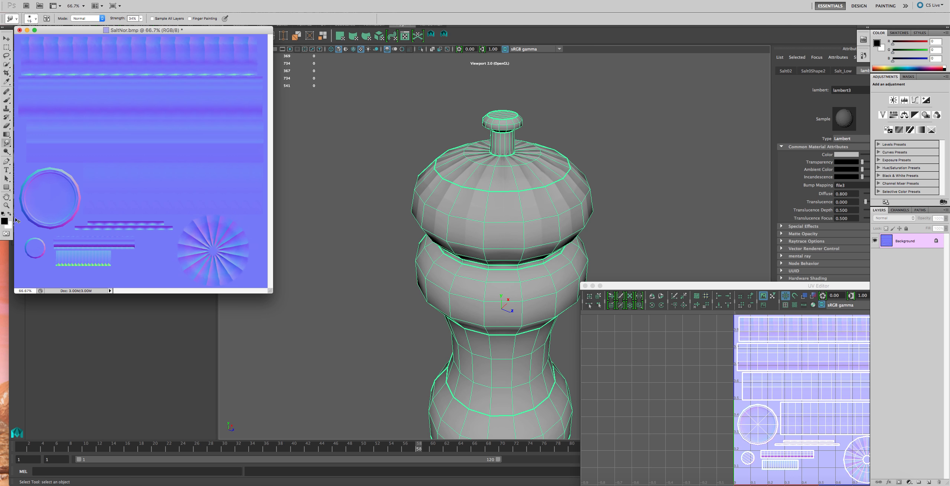
{"action": "key", "text": "super+plus"}
{"action": "key", "text": "super+plus"}
{"action": "key", "text": "super+plus"}
{"action": "key", "text": "super+minus"}
{"action": "key", "text": "super+minus"}
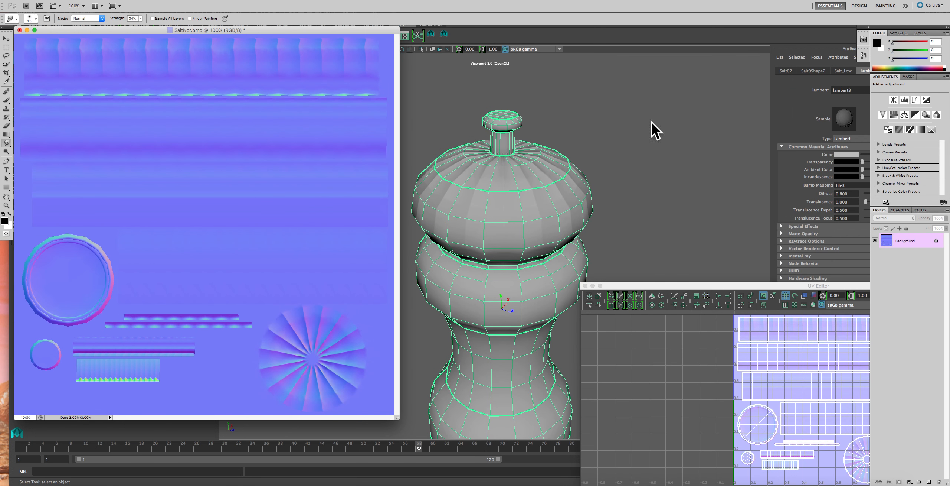
{"action": "scroll", "coordinate": [369, 48], "scroll_direction": "up", "scroll_amount": 5, "text": "alt"}
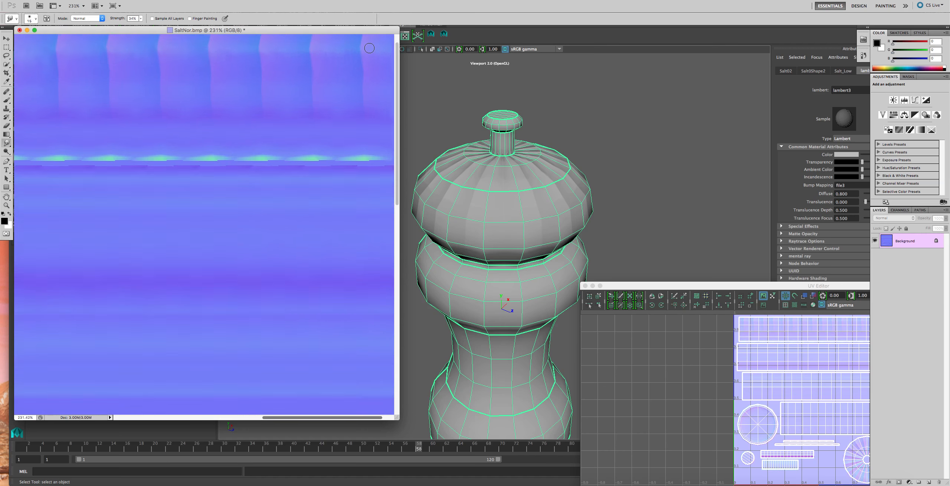
{"action": "scroll", "coordinate": [370, 56], "scroll_direction": "up", "scroll_amount": 6, "text": "alt"}
{"action": "scroll", "coordinate": [373, 88], "scroll_direction": "down", "scroll_amount": 5, "text": "alt"}
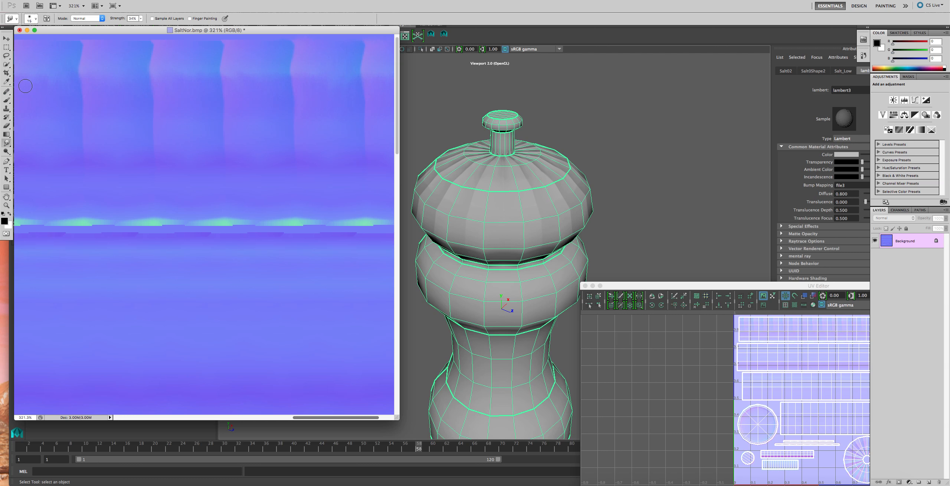
Step: Brush colours sampled from the topmost strip over the smudged seam in one right-hand panel, and undo the last stroke
{"action": "left_click", "coordinate": [7, 101]}
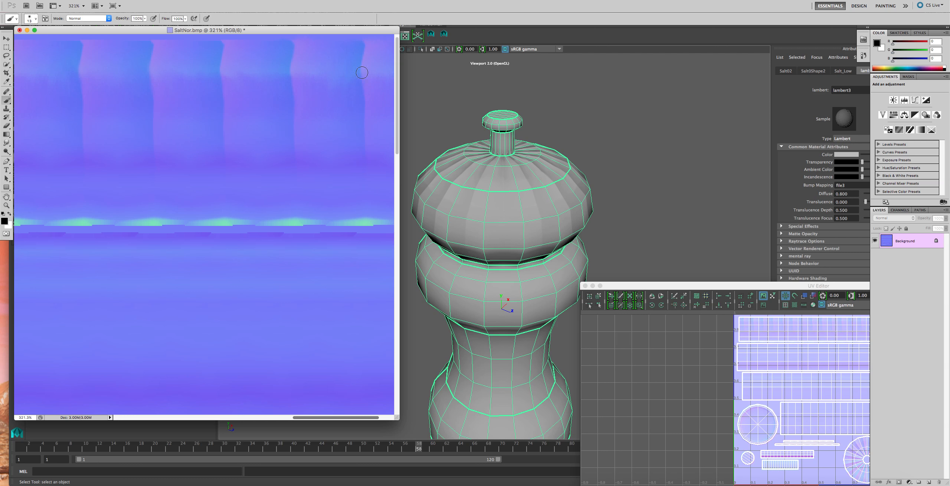
{"action": "left_click", "coordinate": [345, 95], "text": "alt"}
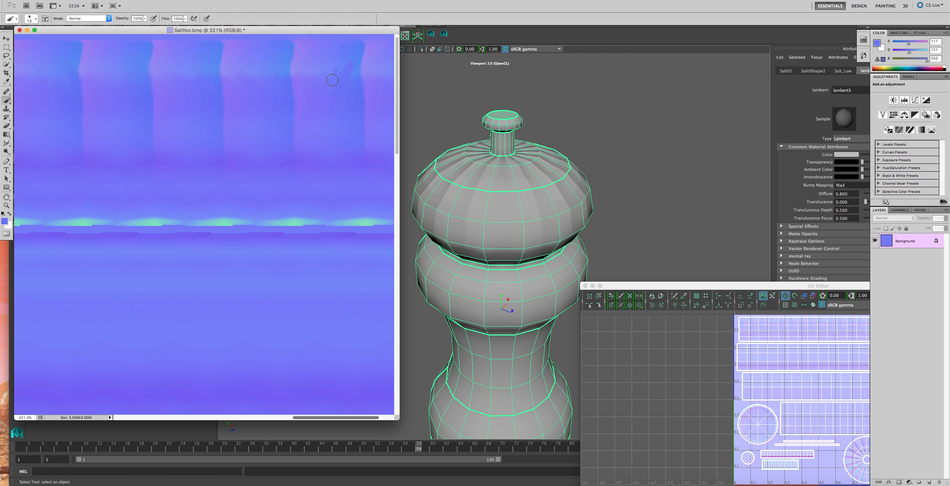
{"action": "left_click", "coordinate": [336, 82], "text": "alt"}
{"action": "mouse_move", "coordinate": [346, 75]}
{"action": "left_mouse_down"}
{"action": "mouse_move", "coordinate": [323, 74]}
{"action": "mouse_move", "coordinate": [314, 90]}
{"action": "mouse_move", "coordinate": [331, 91]}
{"action": "left_mouse_up"}
{"action": "left_click", "coordinate": [349, 75], "text": "alt"}
{"action": "mouse_move", "coordinate": [356, 60]}
{"action": "left_mouse_down"}
{"action": "mouse_move", "coordinate": [346, 78]}
{"action": "mouse_move", "coordinate": [332, 76]}
{"action": "left_mouse_up"}
{"action": "key", "text": "super+z"}
Step: Lower the brush opacity to 21% and blend the softened seam across several topmost-strip panels with a locally sampled colour
{"action": "left_click_drag", "start_coordinate": [146, 21], "coordinate": [127, 28]}
{"action": "left_click", "coordinate": [145, 19]}
{"action": "left_click", "coordinate": [334, 80]}
{"action": "left_click", "coordinate": [305, 72], "text": "alt"}
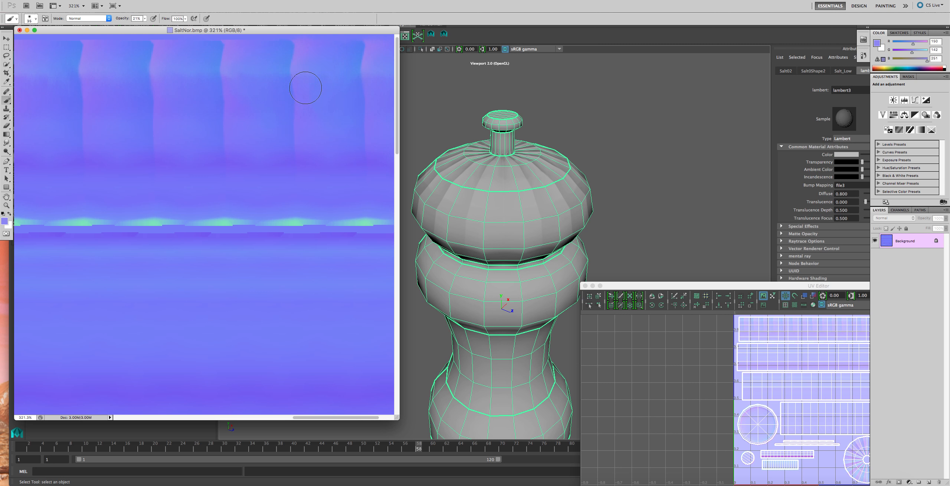
{"action": "mouse_move", "coordinate": [310, 78]}
{"action": "left_mouse_down"}
{"action": "mouse_move", "coordinate": [310, 92]}
{"action": "mouse_move", "coordinate": [343, 89]}
{"action": "mouse_move", "coordinate": [375, 78]}
{"action": "mouse_move", "coordinate": [372, 67]}
{"action": "left_mouse_up"}
{"action": "mouse_move", "coordinate": [240, 85]}
{"action": "left_mouse_down"}
{"action": "mouse_move", "coordinate": [240, 64]}
{"action": "mouse_move", "coordinate": [243, 91]}
{"action": "mouse_move", "coordinate": [248, 73]}
{"action": "left_mouse_up"}
{"action": "left_click_drag", "start_coordinate": [182, 82], "coordinate": [166, 85]}
Step: Blend the seam in the topmost strip's further panels with colours sampled from each area, and save SaltNor.bmp
{"action": "left_click_drag", "start_coordinate": [305, 417], "coordinate": [274, 417]}
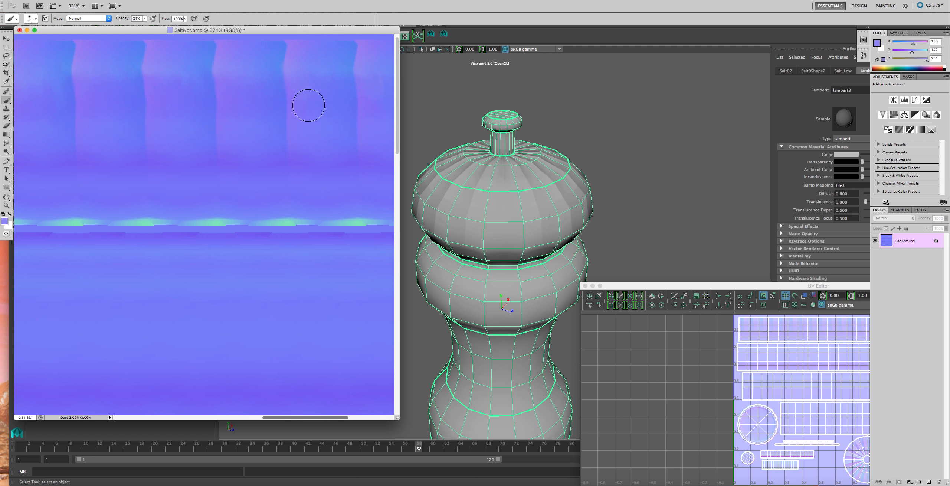
{"action": "left_click", "coordinate": [339, 75], "text": "alt"}
{"action": "left_click", "coordinate": [266, 67], "text": "alt"}
{"action": "left_click", "coordinate": [144, 66], "text": "alt"}
{"action": "left_click", "coordinate": [51, 95], "text": "alt"}
{"action": "key", "text": "super+minus"}
{"action": "key", "text": "super+minus"}
{"action": "key", "text": "super+minus"}
{"action": "key", "text": "super+minus"}
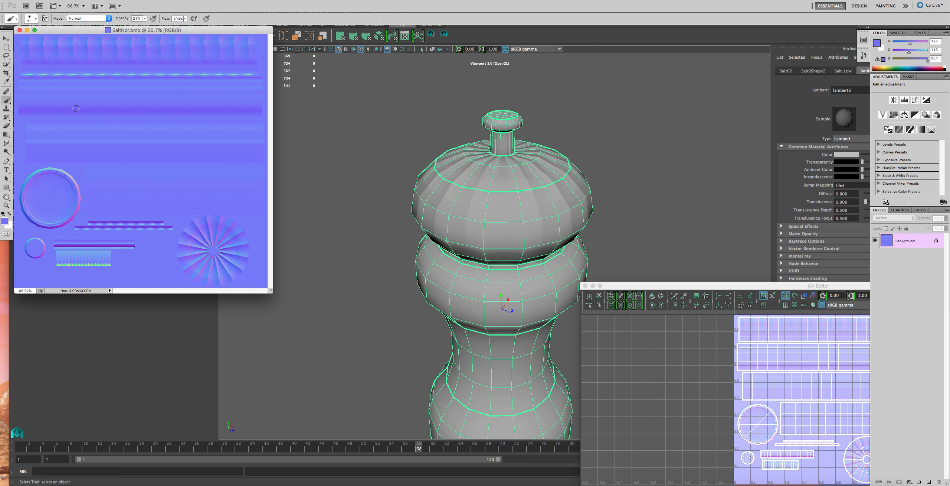
Step: Switch to Maya and examine the sides of the salt shaker's head with the low-poly mesh deselected and reselected
{"action": "left_click", "coordinate": [485, 205]}
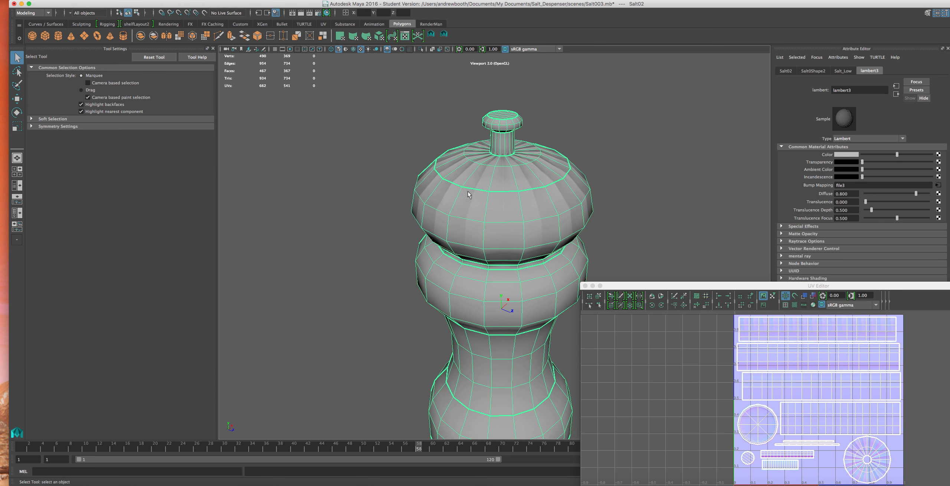
{"action": "scroll", "coordinate": [348, 191], "scroll_direction": "up", "scroll_amount": 5}
{"action": "left_click", "coordinate": [349, 192]}
{"action": "left_click_drag", "start_coordinate": [344, 219], "coordinate": [459, 205], "text": "alt"}
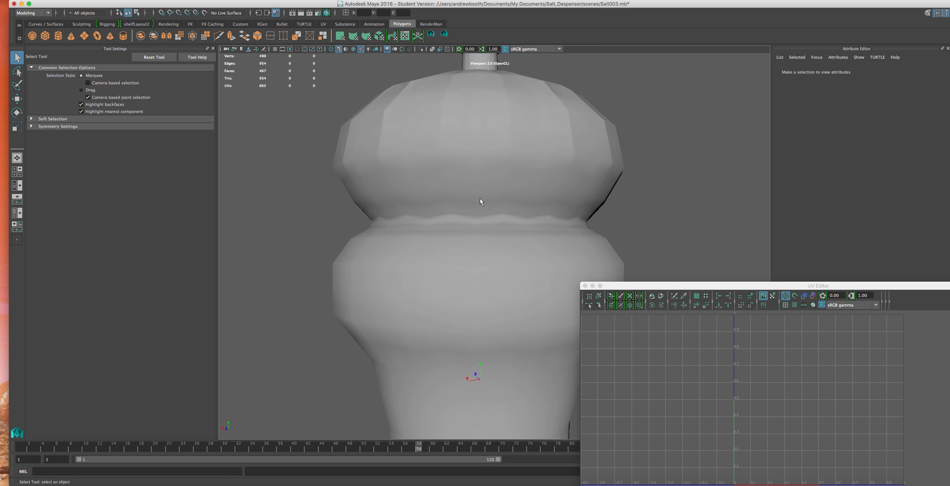
{"action": "left_click", "coordinate": [460, 205]}
{"action": "left_click_drag", "start_coordinate": [376, 206], "coordinate": [342, 219], "text": "alt"}
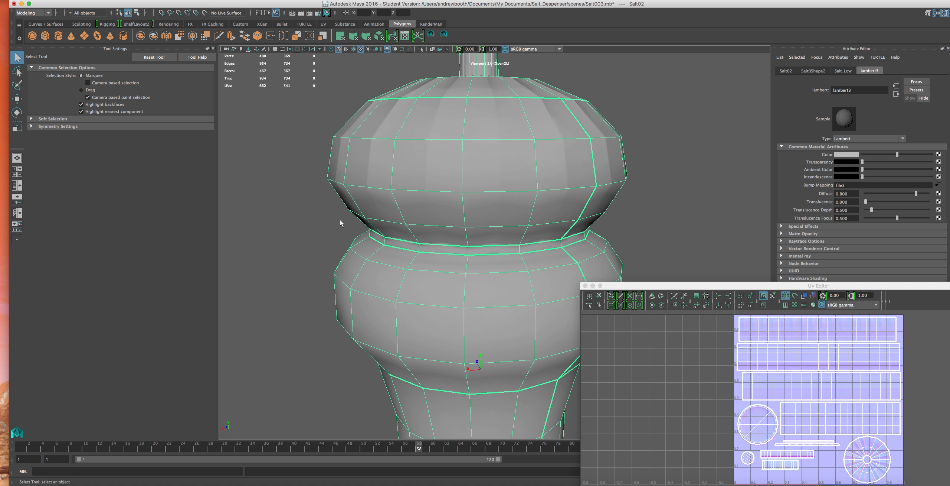
{"action": "left_click", "coordinate": [349, 233]}
{"action": "left_click", "coordinate": [414, 196]}
Step: Examine the joint between the knob's neck and the top of the head up close, with and without the wireframe
{"action": "left_click_drag", "start_coordinate": [308, 282], "coordinate": [308, 301], "text": "alt"}
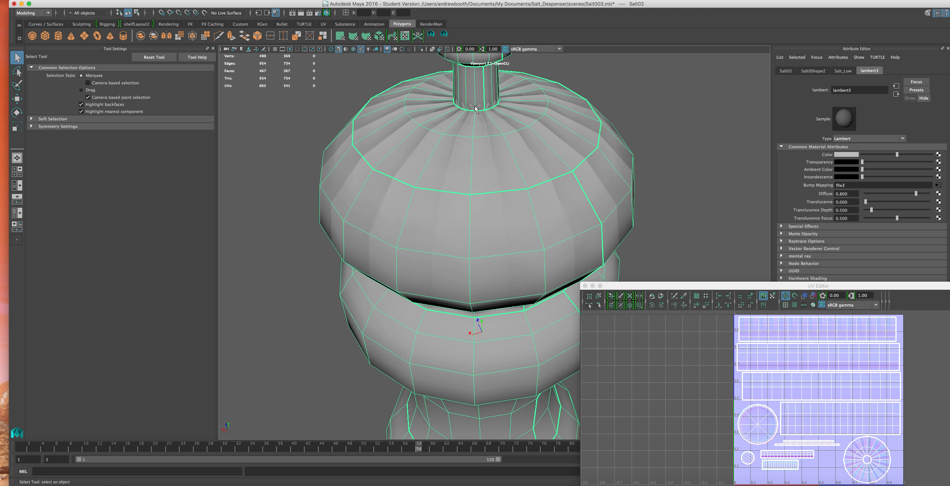
{"action": "scroll", "coordinate": [471, 110], "scroll_direction": "up", "scroll_amount": 5}
{"action": "middle_click_drag", "start_coordinate": [411, 119], "coordinate": [435, 218], "text": "alt"}
{"action": "left_click_drag", "start_coordinate": [435, 218], "coordinate": [473, 179], "text": "alt"}
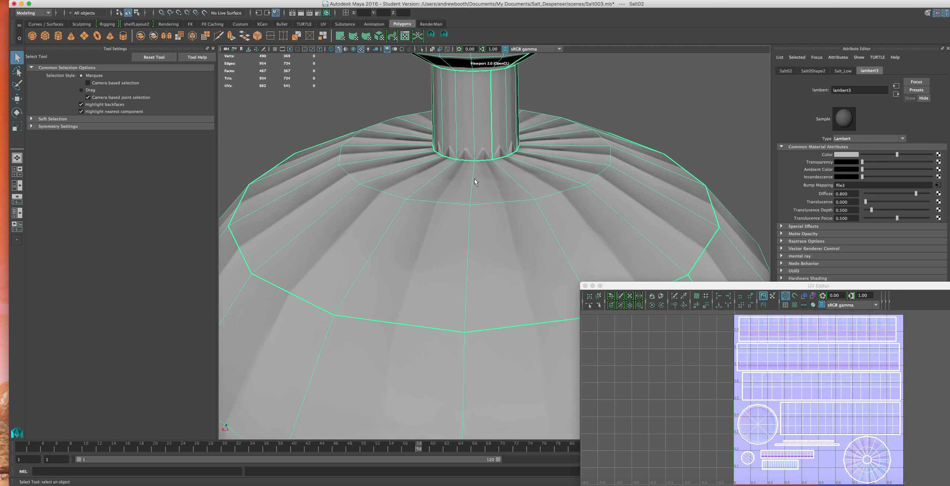
{"action": "scroll", "coordinate": [474, 182], "scroll_direction": "up", "scroll_amount": 3}
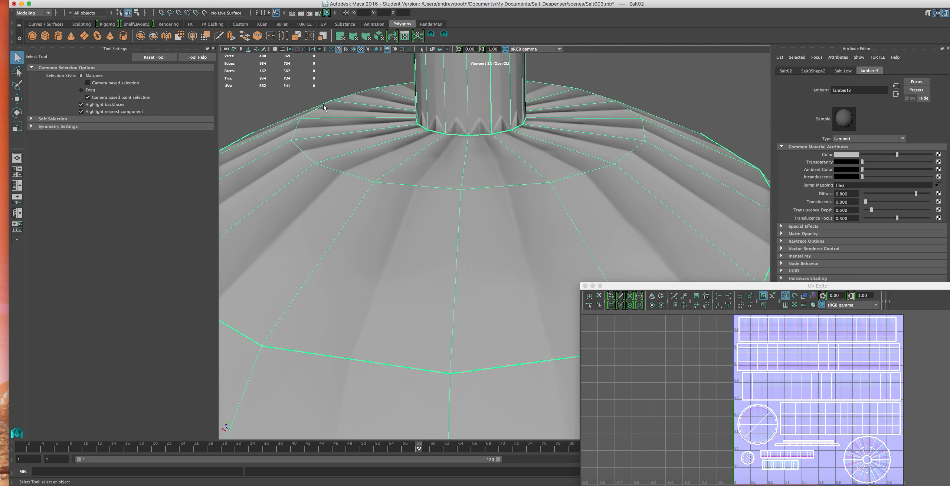
{"action": "left_click", "coordinate": [259, 122]}
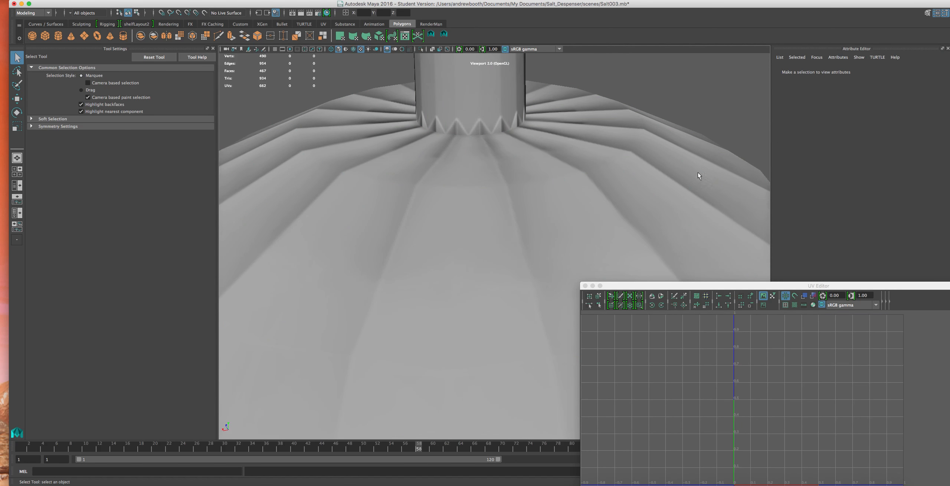
{"action": "left_click", "coordinate": [728, 158]}
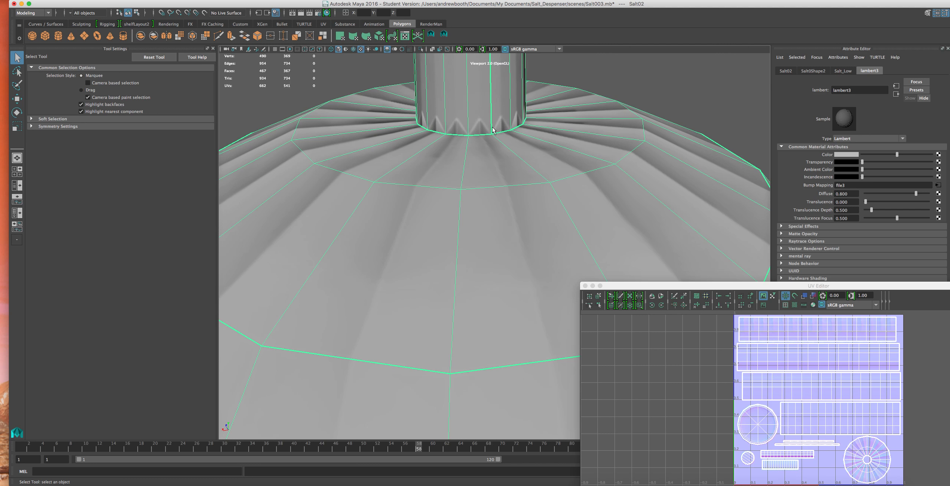
{"action": "scroll", "coordinate": [494, 131], "scroll_direction": "down", "scroll_amount": 4}
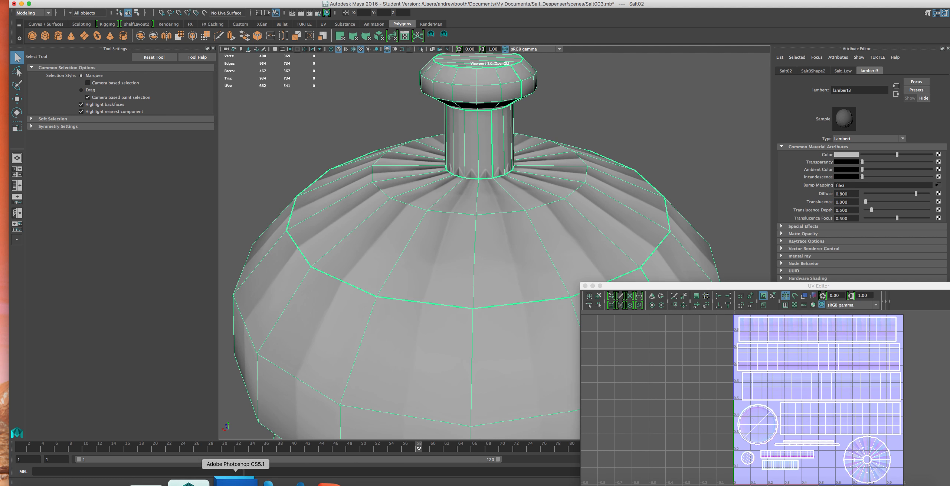
Step: Switch to Photoshop, enlarge the SaltNor.bmp window and locate the neck's short strip with the green zigzag edge
{"action": "left_click", "coordinate": [240, 480]}
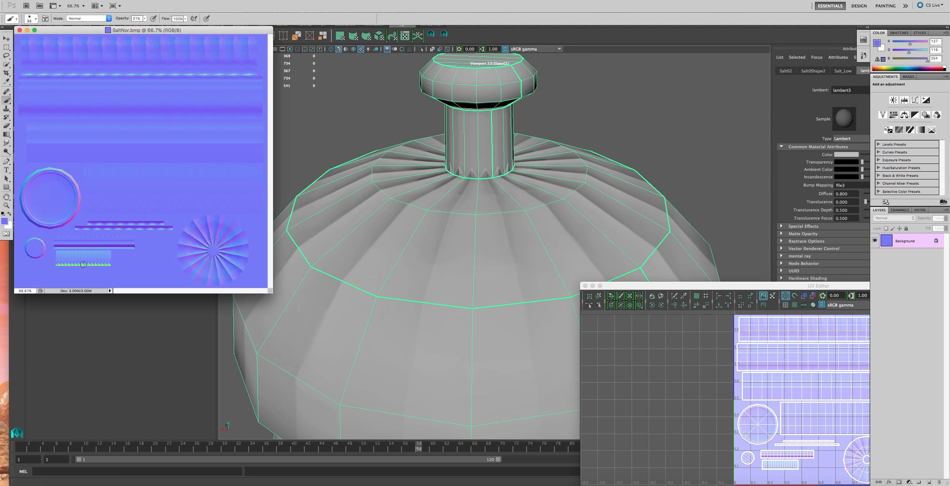
{"action": "scroll", "coordinate": [83, 264], "scroll_direction": "up", "scroll_amount": 5, "text": "alt"}
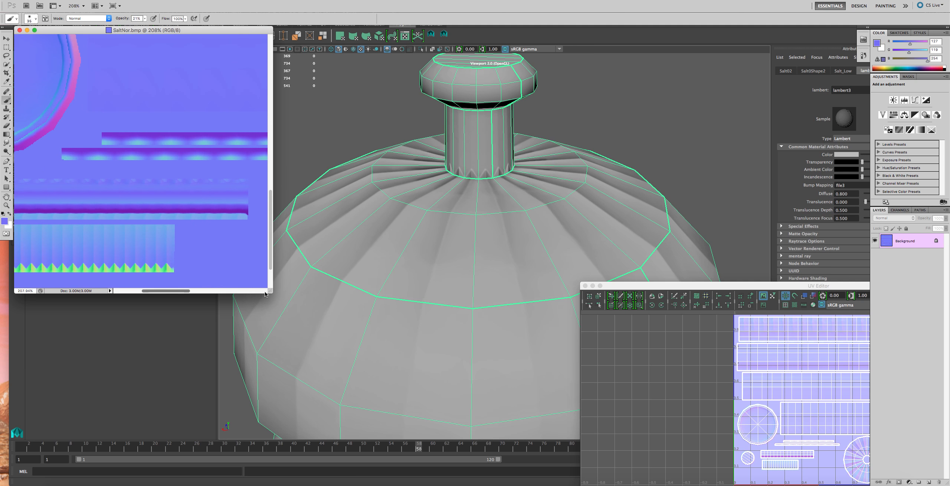
{"action": "left_click_drag", "start_coordinate": [266, 294], "coordinate": [503, 374]}
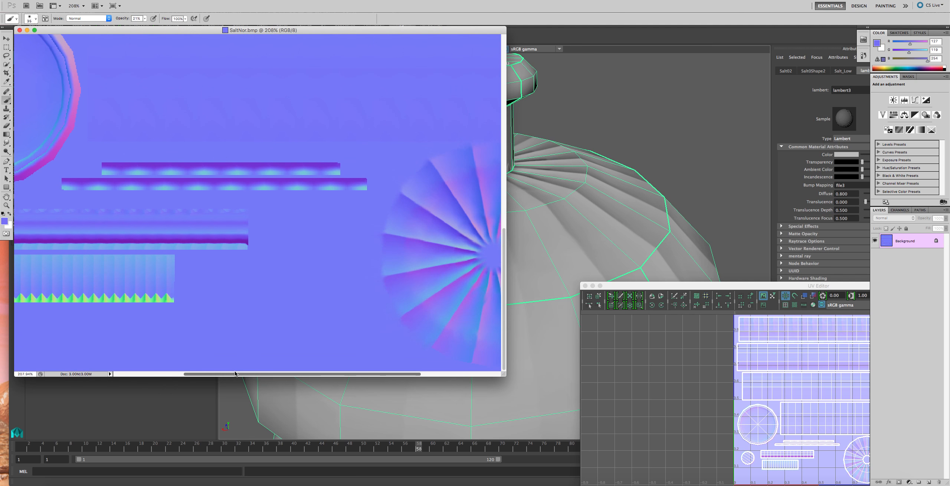
{"action": "left_click_drag", "start_coordinate": [233, 376], "coordinate": [163, 376]}
{"action": "scroll", "coordinate": [230, 317], "scroll_direction": "up", "scroll_amount": 3}
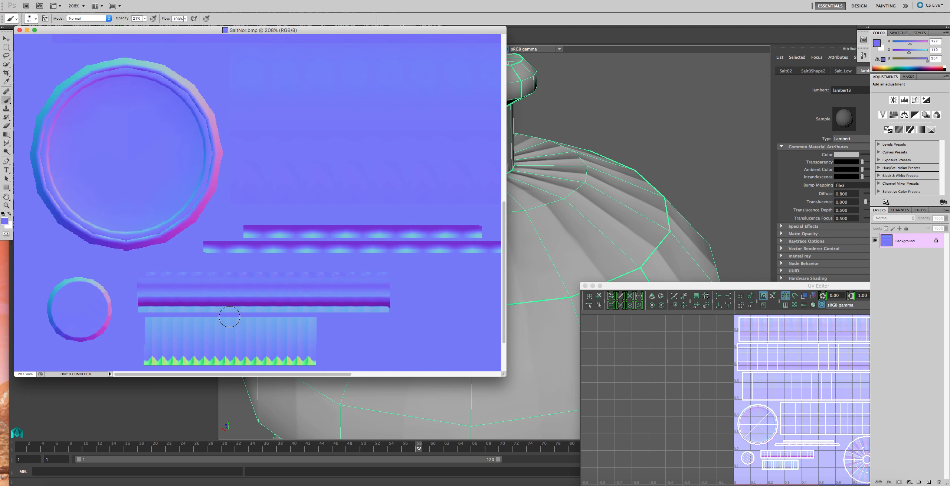
{"action": "scroll", "coordinate": [230, 317], "scroll_direction": "down", "scroll_amount": 1}
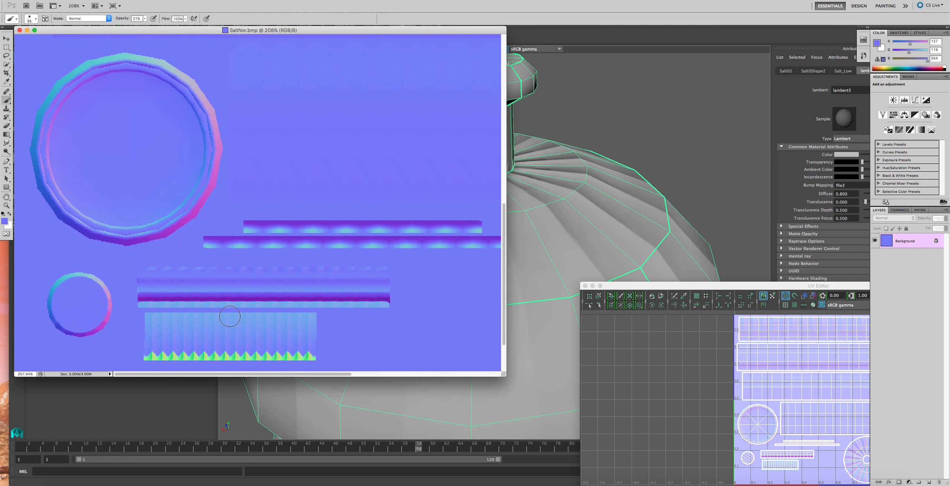
{"action": "scroll", "coordinate": [230, 317], "scroll_direction": "up", "scroll_amount": 5, "text": "alt"}
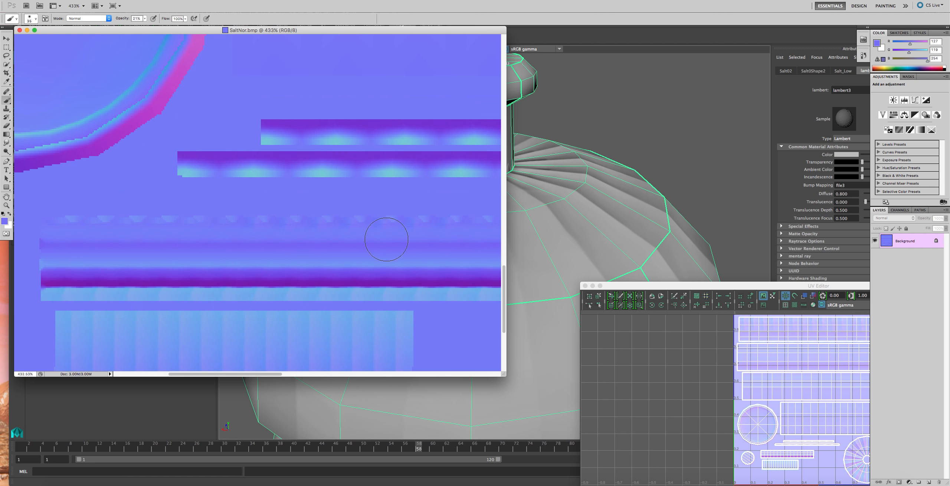
{"action": "scroll", "coordinate": [381, 265], "scroll_direction": "down", "scroll_amount": 4}
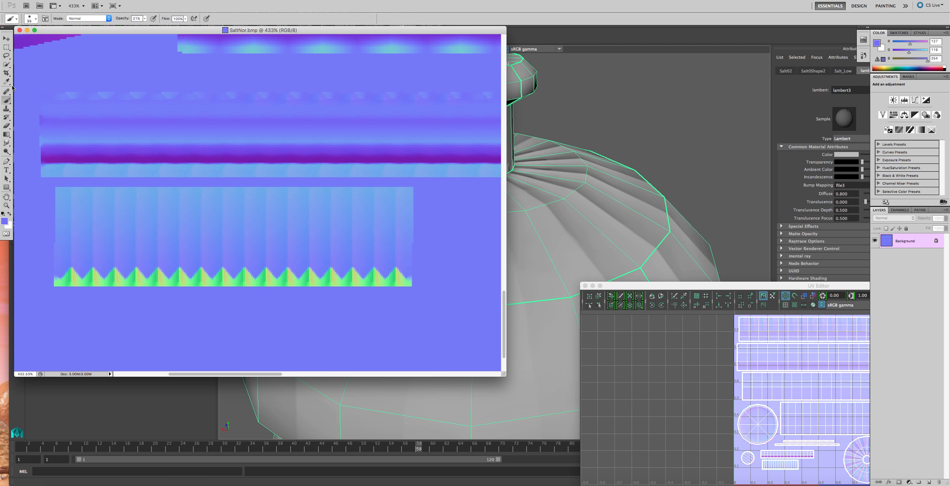
Step: Cover the green zigzag edge of the neck's strip with the strip's clean blue, using the Clone Stamp with a smaller brush
{"action": "left_click", "coordinate": [7, 109]}
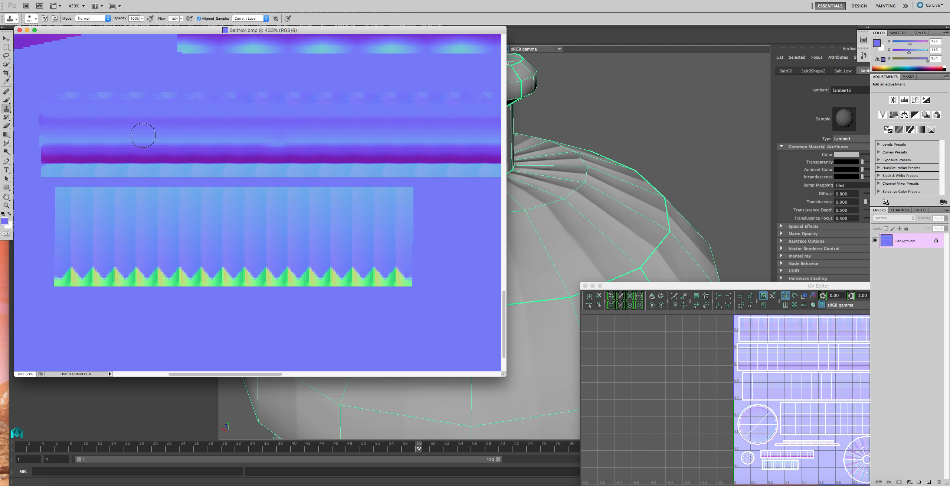
{"action": "key", "text": "bracketleft"}
{"action": "key", "text": "bracketleft"}
{"action": "left_click", "coordinate": [403, 234], "text": "alt"}
{"action": "left_click", "coordinate": [420, 256]}
{"action": "key", "text": "super+z"}
{"action": "left_click_drag", "start_coordinate": [399, 269], "coordinate": [402, 273]}
{"action": "key", "text": "super+z"}
{"action": "left_click", "coordinate": [412, 246], "text": "alt"}
{"action": "mouse_move", "coordinate": [412, 273]}
{"action": "left_mouse_down"}
{"action": "mouse_move", "coordinate": [57, 278]}
{"action": "mouse_move", "coordinate": [91, 282]}
{"action": "left_mouse_up"}
{"action": "key", "text": "super+z"}
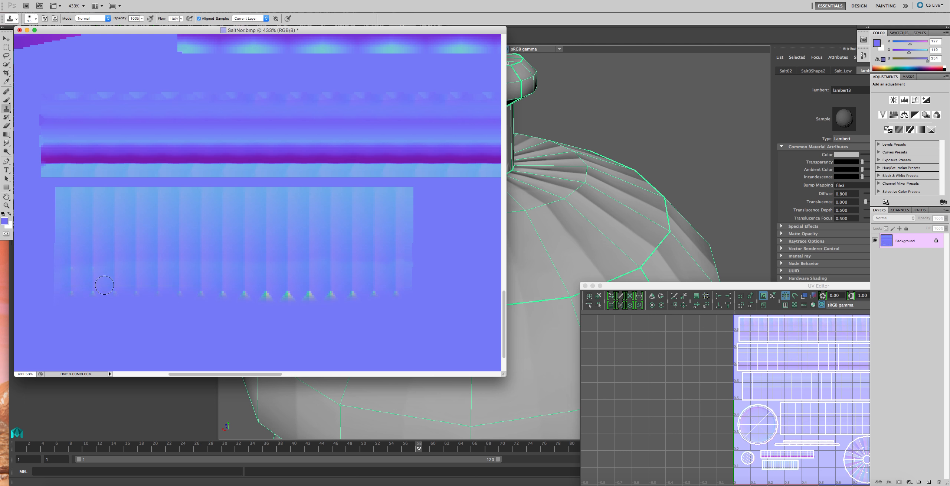
Step: Paint the sampled flat background blue over the leftover green tips below the strip with a smaller Brush at an adjusted opacity
{"action": "key", "text": "b"}
{"action": "left_click", "coordinate": [438, 296], "text": "alt"}
{"action": "key", "text": "bracketleft"}
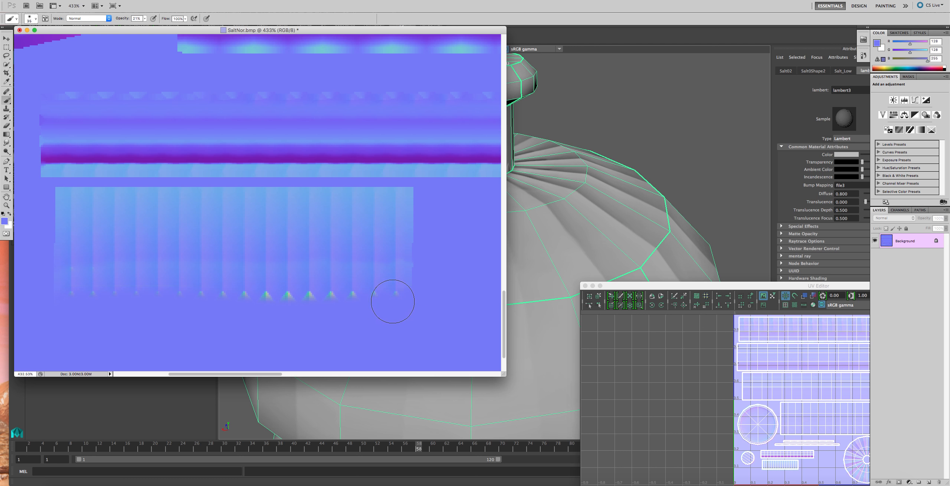
{"action": "key", "text": "bracketleft"}
{"action": "key", "text": "bracketleft"}
{"action": "left_click", "coordinate": [139, 18]}
{"action": "left_click", "coordinate": [146, 18]}
{"action": "left_click", "coordinate": [299, 316]}
{"action": "mouse_move", "coordinate": [309, 296]}
{"action": "left_mouse_down"}
{"action": "mouse_move", "coordinate": [350, 298]}
{"action": "mouse_move", "coordinate": [230, 298]}
{"action": "left_mouse_up"}
{"action": "left_click_drag", "start_coordinate": [90, 296], "coordinate": [61, 297]}
Step: Undo the last brush strokes and repaint flat blue over the remaining green tips along the strip's lower edge
{"action": "key", "text": "super+alt+z"}
{"action": "key", "text": "super+alt+z"}
{"action": "key", "text": "super+alt+z"}
{"action": "key", "text": "super+alt+z"}
{"action": "key", "text": "super+alt+z"}
{"action": "left_click_drag", "start_coordinate": [225, 296], "coordinate": [70, 298]}
{"action": "left_click_drag", "start_coordinate": [295, 297], "coordinate": [232, 303]}
{"action": "mouse_move", "coordinate": [308, 298]}
{"action": "left_mouse_down"}
{"action": "mouse_move", "coordinate": [429, 289]}
{"action": "mouse_move", "coordinate": [351, 299]}
{"action": "left_mouse_up"}
Step: Choose the Smudge tool, look briefly at the model in Maya, and save SaltNor.bmp in Photoshop
{"action": "left_click", "coordinate": [7, 143]}
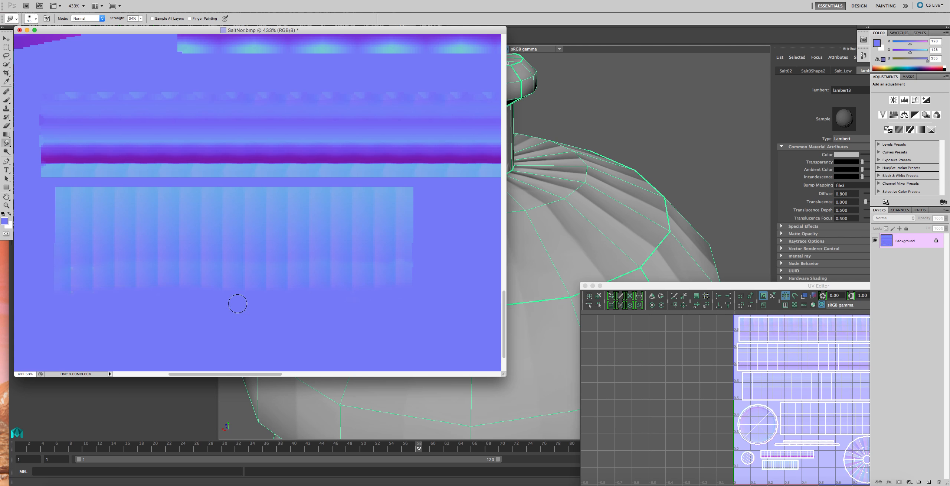
{"action": "key", "text": "super+Tab"}
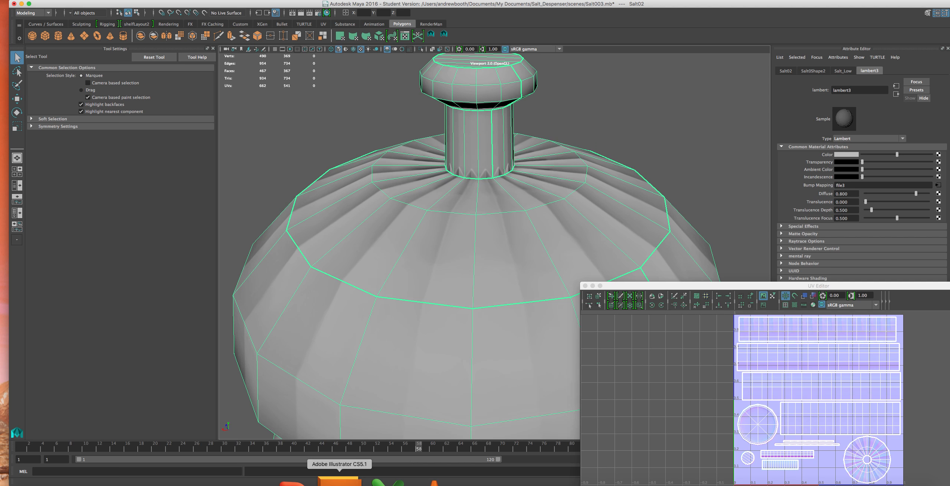
{"action": "left_click", "coordinate": [242, 480]}
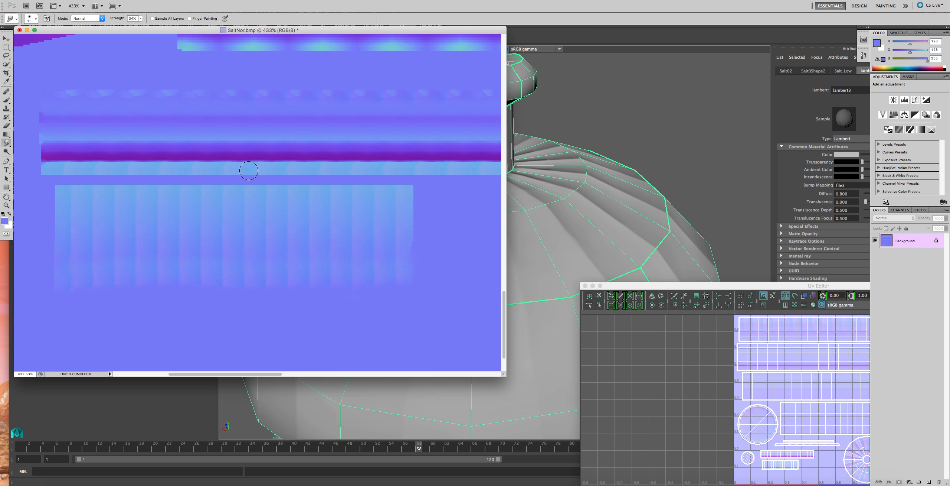
{"action": "scroll", "coordinate": [240, 179], "scroll_direction": "up", "scroll_amount": 8}
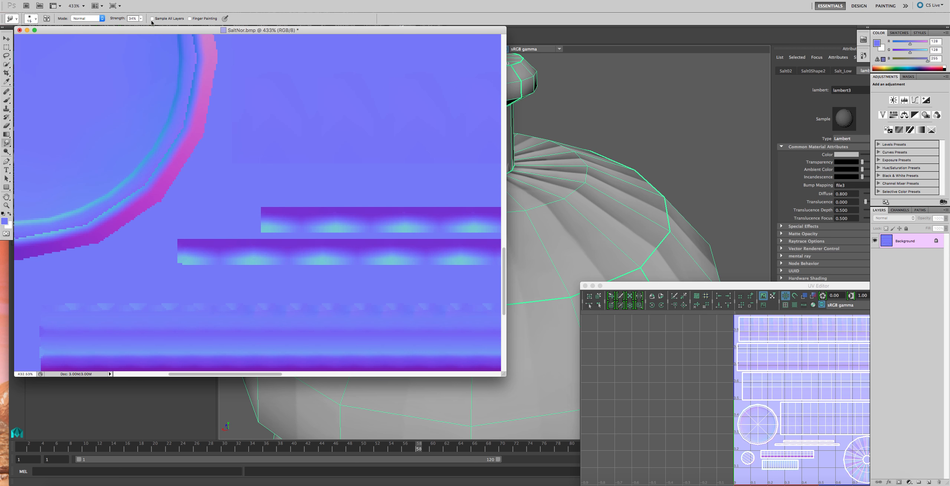
{"action": "key", "text": "super+s"}
Step: Switch to Maya, deselect the salt shaker and examine the neck joint and the ribbed head from several angles
{"action": "left_click", "coordinate": [592, 214]}
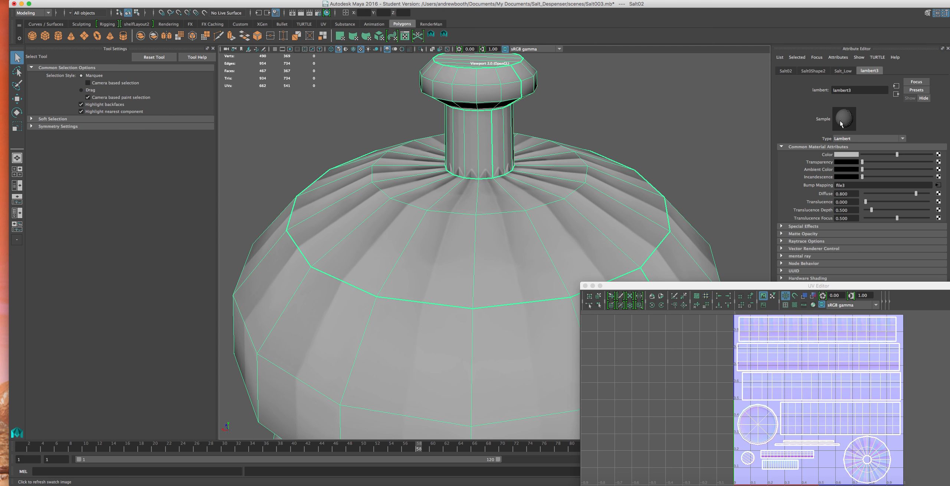
{"action": "left_click", "coordinate": [720, 114]}
{"action": "scroll", "coordinate": [575, 139], "scroll_direction": "up", "scroll_amount": 5}
{"action": "scroll", "coordinate": [576, 138], "scroll_direction": "down", "scroll_amount": 4}
{"action": "left_click", "coordinate": [519, 178]}
{"action": "left_click", "coordinate": [334, 145]}
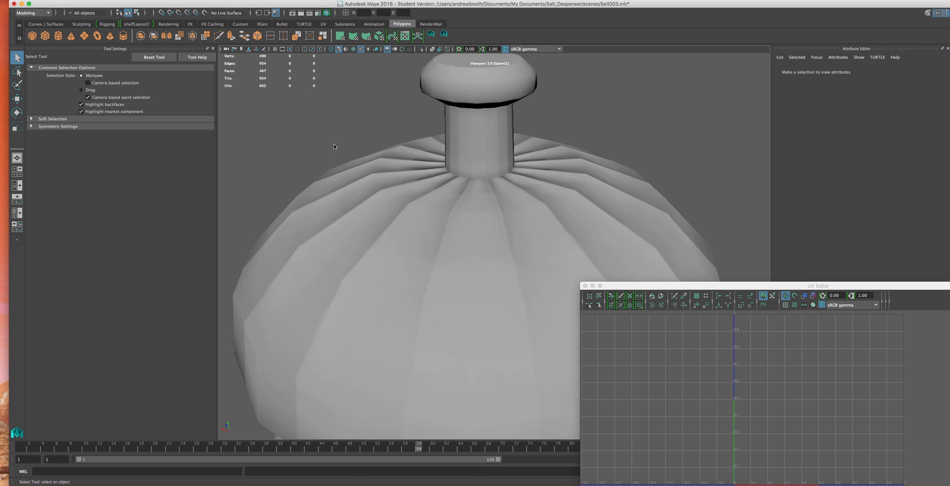
{"action": "left_click_drag", "start_coordinate": [349, 197], "coordinate": [516, 161], "text": "alt"}
{"action": "scroll", "coordinate": [480, 193], "scroll_direction": "down", "scroll_amount": 3}
{"action": "scroll", "coordinate": [519, 185], "scroll_direction": "up", "scroll_amount": 3}
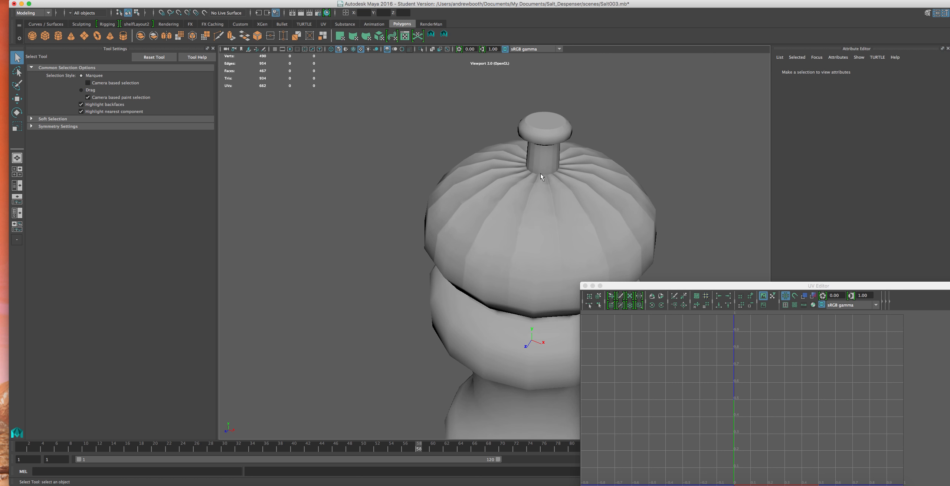
{"action": "left_click_drag", "start_coordinate": [531, 182], "coordinate": [535, 270], "text": "alt"}
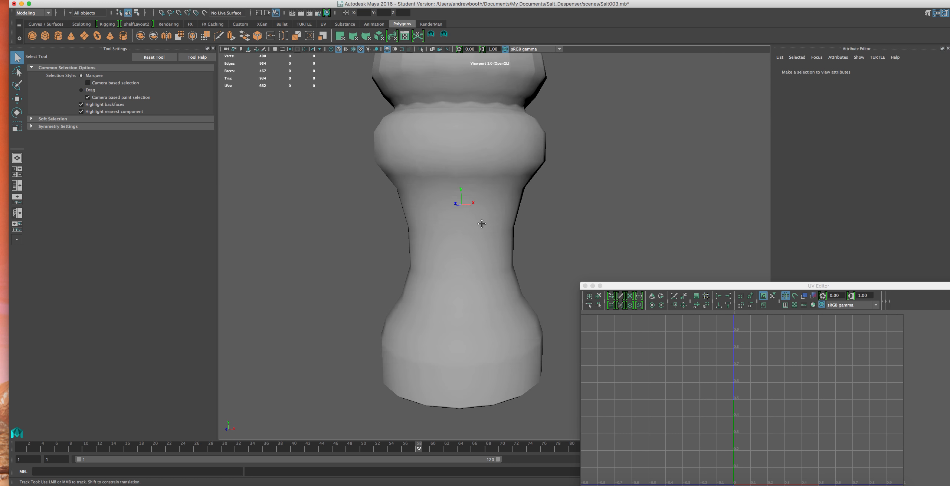
Step: Examine the scalloped joint between head and body, and the whole salt shaker with and without its wireframe
{"action": "middle_click_drag", "start_coordinate": [482, 223], "coordinate": [498, 298], "text": "alt"}
{"action": "left_click_drag", "start_coordinate": [494, 254], "coordinate": [520, 249], "text": "alt"}
{"action": "scroll", "coordinate": [521, 249], "scroll_direction": "up", "scroll_amount": 4}
{"action": "scroll", "coordinate": [521, 249], "scroll_direction": "up", "scroll_amount": 2}
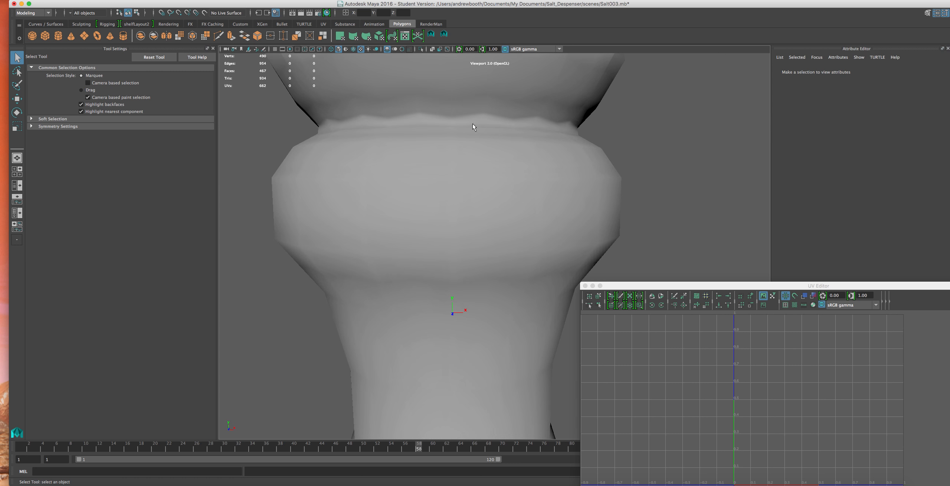
{"action": "scroll", "coordinate": [393, 138], "scroll_direction": "down", "scroll_amount": 3}
{"action": "scroll", "coordinate": [392, 141], "scroll_direction": "down", "scroll_amount": 3}
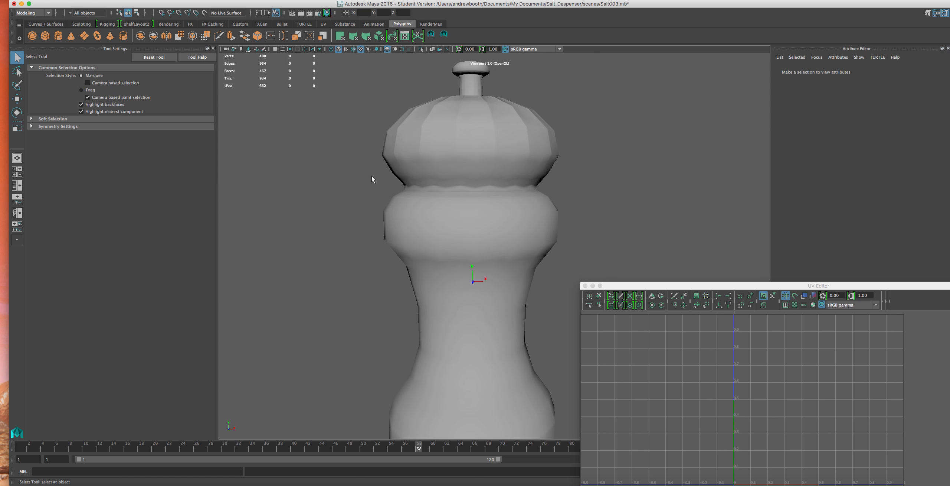
{"action": "left_click", "coordinate": [420, 144]}
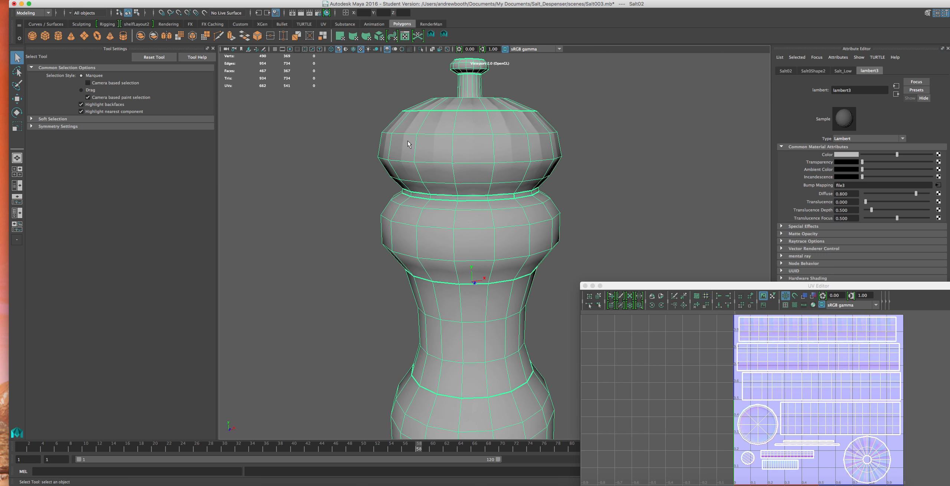
{"action": "left_click", "coordinate": [370, 170]}
{"action": "scroll", "coordinate": [363, 170], "scroll_direction": "up", "scroll_amount": 2}
{"action": "scroll", "coordinate": [363, 168], "scroll_direction": "down", "scroll_amount": 5}
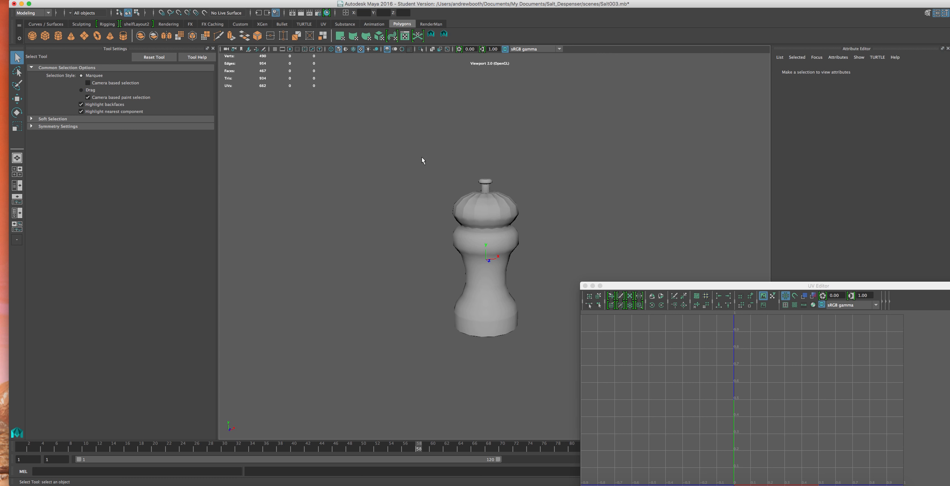
{"action": "scroll", "coordinate": [422, 159], "scroll_direction": "up", "scroll_amount": 3}
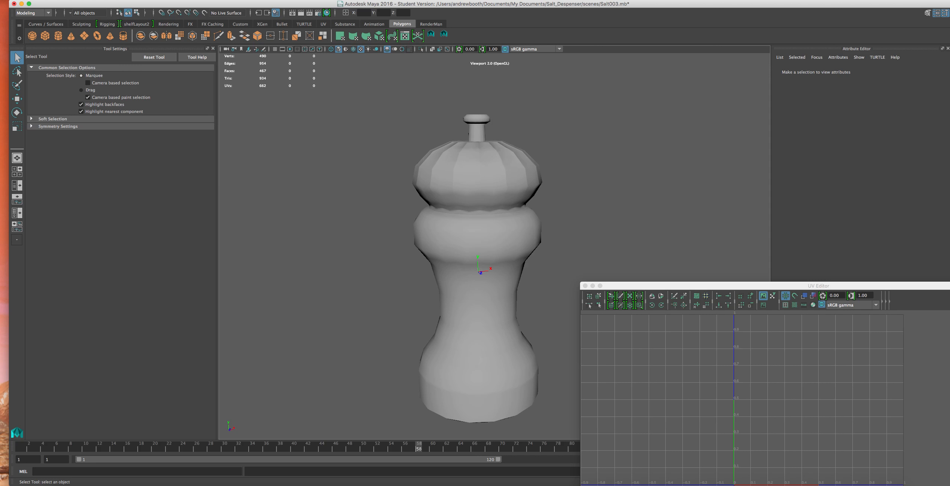
Step: Compare the head and upper body bulge up close with the low-poly mesh selected and deselected
{"action": "left_click", "coordinate": [440, 186]}
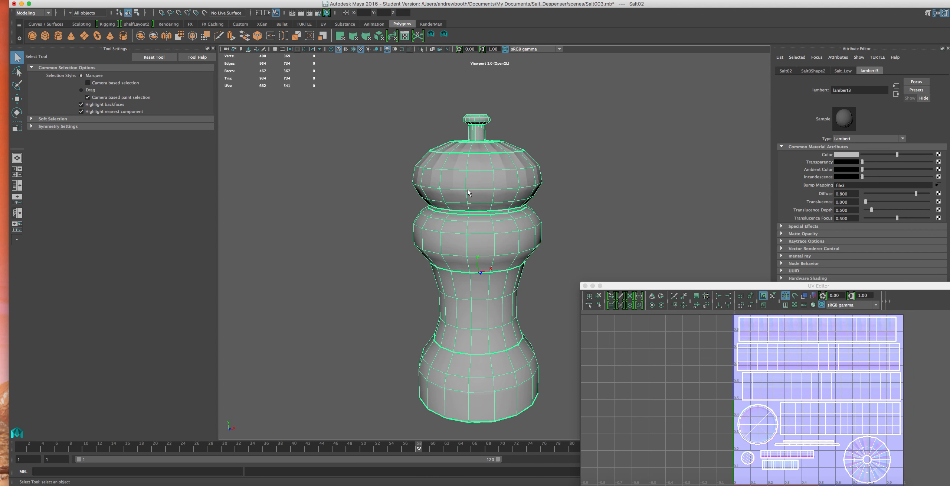
{"action": "scroll", "coordinate": [465, 192], "scroll_direction": "up", "scroll_amount": 3}
{"action": "left_click", "coordinate": [372, 118]}
{"action": "scroll", "coordinate": [457, 145], "scroll_direction": "up", "scroll_amount": 3}
{"action": "scroll", "coordinate": [456, 157], "scroll_direction": "down", "scroll_amount": 5}
{"action": "mouse_move", "coordinate": [450, 165]}
{"action": "left_mouse_down", "text": "alt"}
{"action": "mouse_move", "coordinate": [464, 184]}
{"action": "mouse_move", "coordinate": [452, 174]}
{"action": "left_mouse_up", "text": "alt"}
{"action": "scroll", "coordinate": [450, 172], "scroll_direction": "up", "scroll_amount": 3}
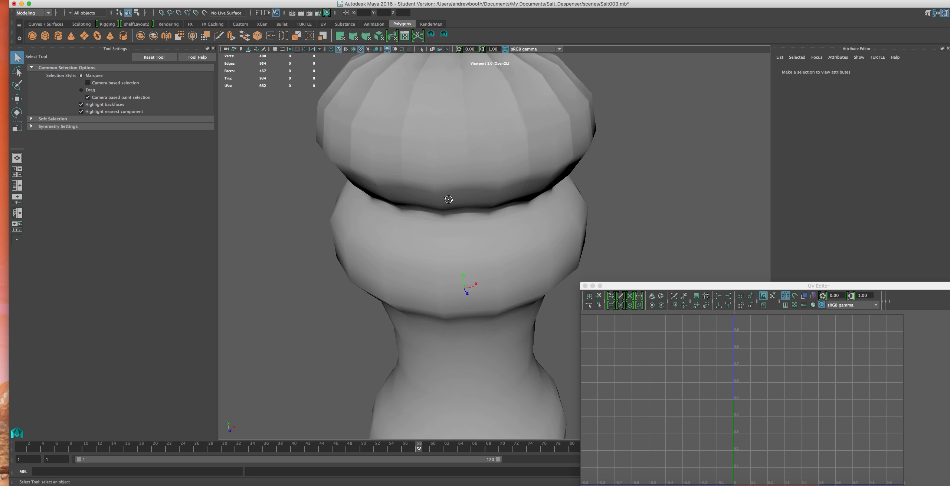
{"action": "scroll", "coordinate": [447, 202], "scroll_direction": "up", "scroll_amount": 3}
{"action": "left_click", "coordinate": [438, 238]}
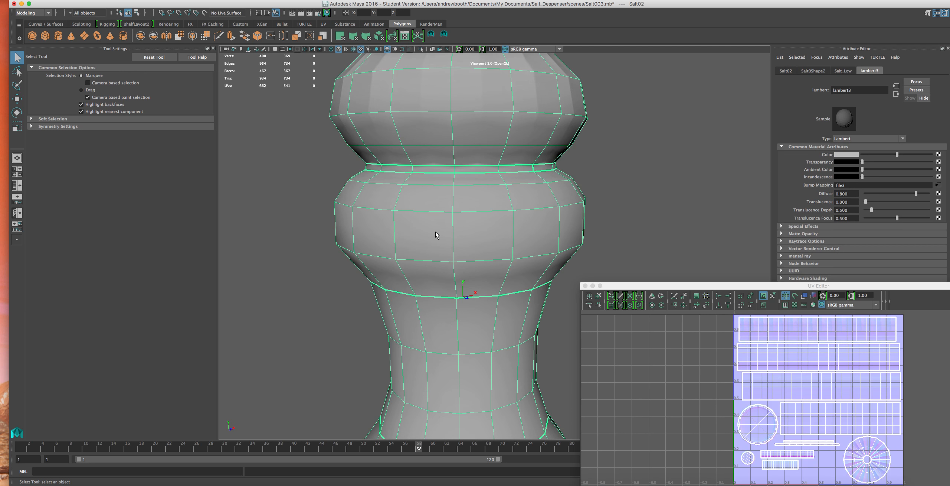
Step: Select the horizontal edge loop around the upper body bulge and view the available normals commands, including Harden Edge and Soften Edge
{"action": "right_click_drag", "start_coordinate": [435, 227], "coordinate": [430, 210]}
{"action": "left_click", "coordinate": [429, 211]}
{"action": "double_click", "coordinate": [429, 211]}
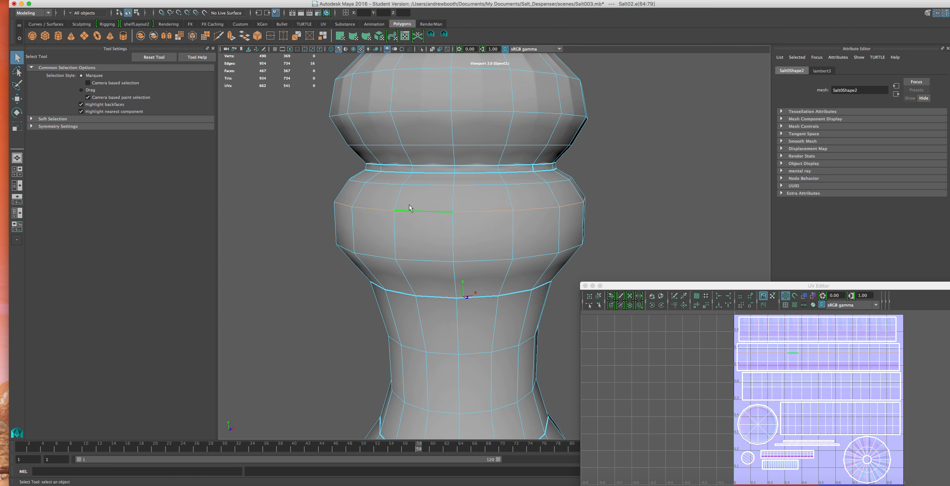
{"action": "left_click", "coordinate": [255, 0]}
{"action": "mouse_move", "coordinate": [290, 0]}
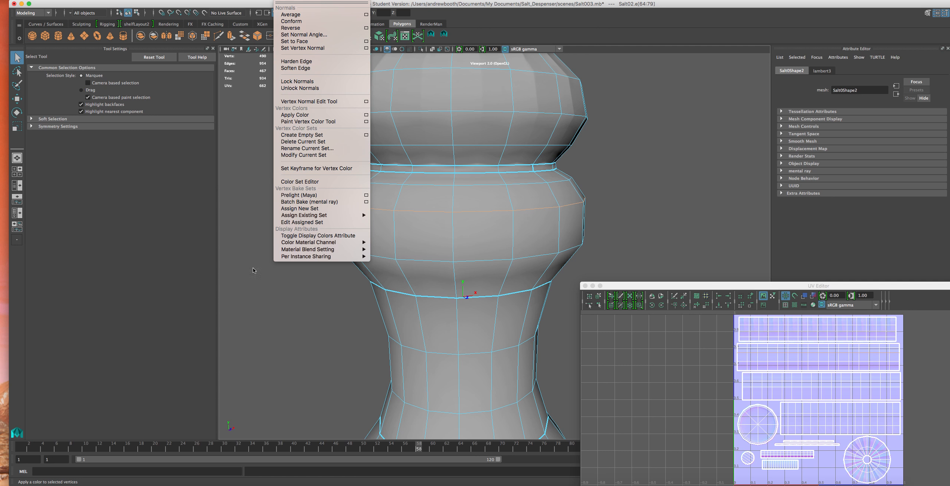
{"action": "left_click", "coordinate": [251, 306]}
Step: Clear the edge selection and return from edge mode to object selection of the salt shaker
{"action": "scroll", "coordinate": [292, 309], "scroll_direction": "down", "scroll_amount": 6}
{"action": "left_click", "coordinate": [378, 245]}
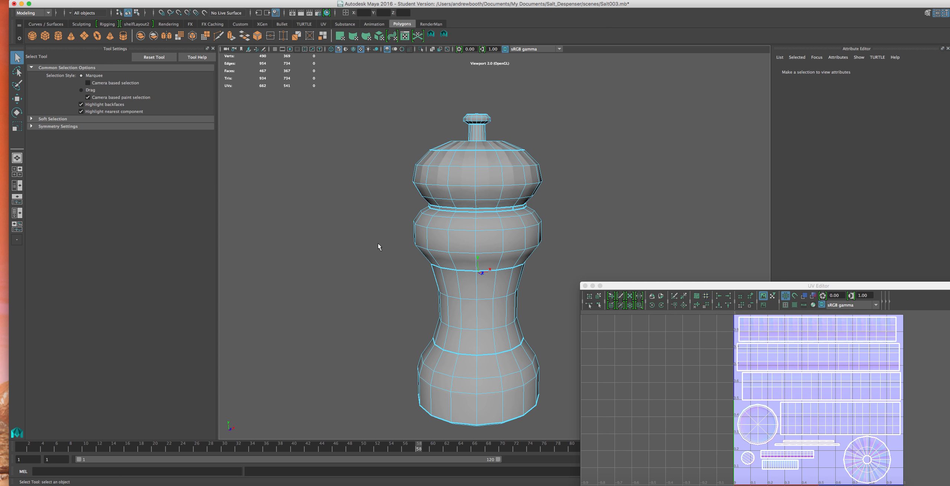
{"action": "scroll", "coordinate": [376, 244], "scroll_direction": "up", "scroll_amount": 6}
{"action": "scroll", "coordinate": [360, 233], "scroll_direction": "down", "scroll_amount": 5}
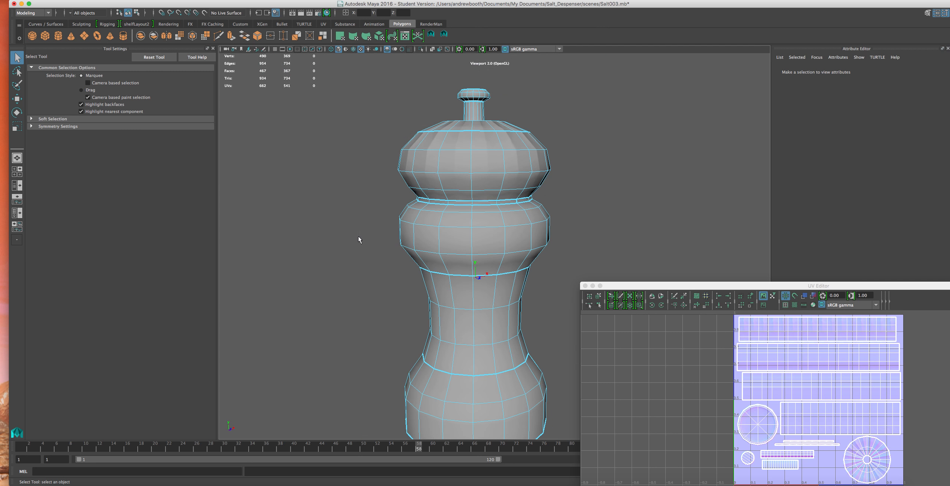
{"action": "right_click_drag", "start_coordinate": [497, 138], "coordinate": [513, 136]}
{"action": "left_click", "coordinate": [513, 137]}
{"action": "scroll", "coordinate": [386, 188], "scroll_direction": "down", "scroll_amount": 3}
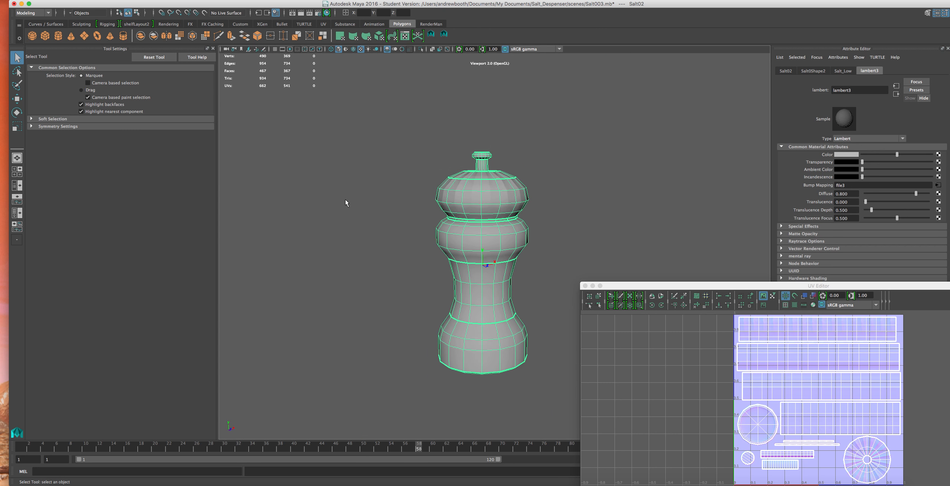
Step: Reselect the salt shaker, close the UV Editor and enlarge the Maya window
{"action": "left_click", "coordinate": [345, 199]}
{"action": "left_click", "coordinate": [529, 240]}
{"action": "left_click", "coordinate": [586, 286]}
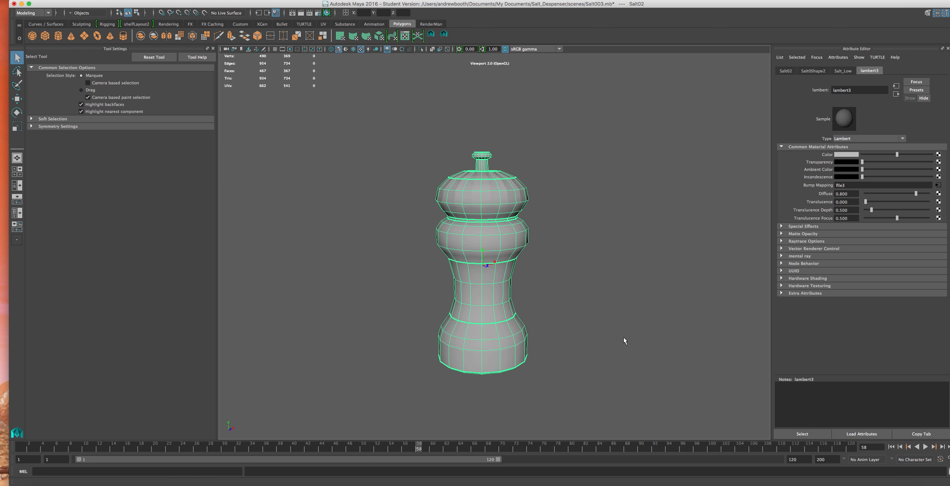
{"action": "double_click", "coordinate": [833, 2]}
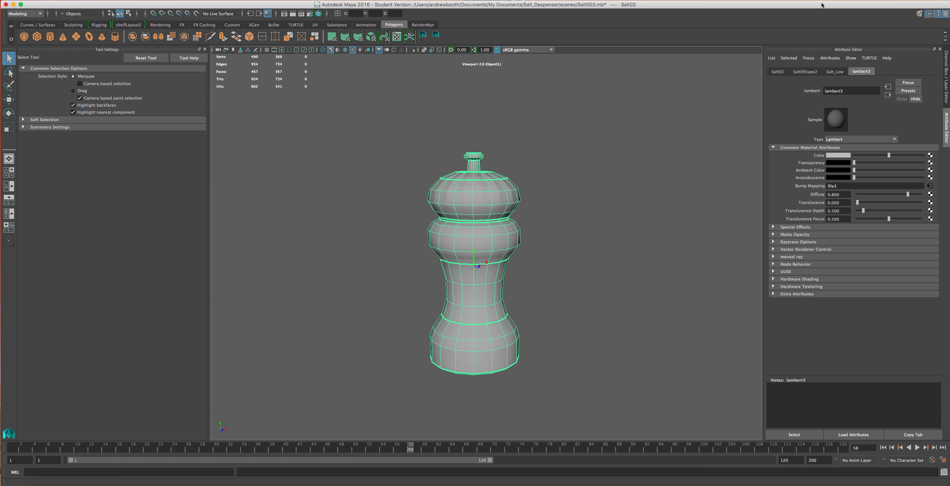
Step: Open the display layer list and make the high, floor and Scaler layers visible
{"action": "left_click", "coordinate": [945, 100]}
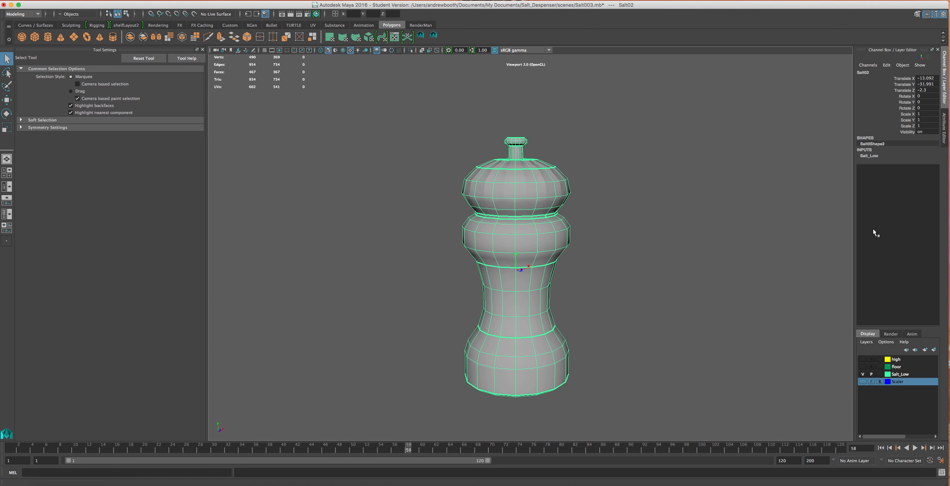
{"action": "left_click", "coordinate": [863, 359]}
{"action": "left_click", "coordinate": [863, 366]}
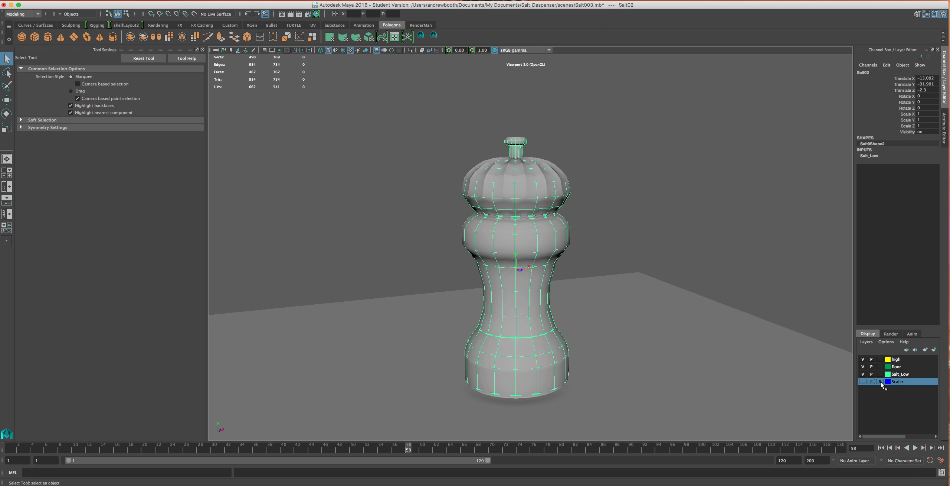
{"action": "left_click", "coordinate": [863, 381]}
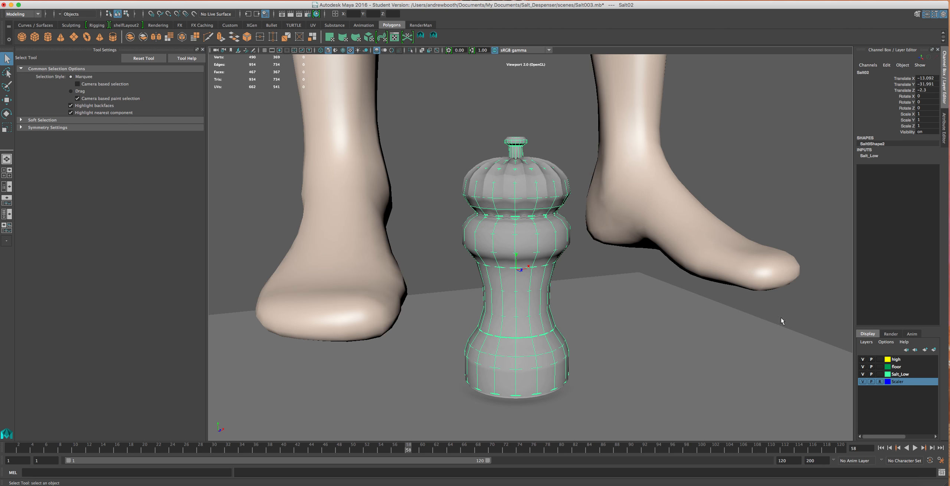
Step: Delete the human foot model used as a scale reference, and delete the Scaler display layer
{"action": "left_click", "coordinate": [654, 204]}
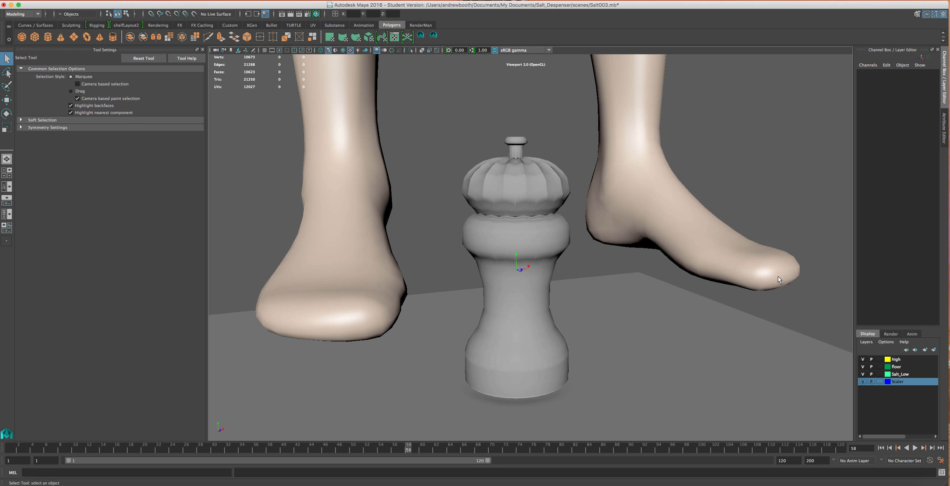
{"action": "left_click", "coordinate": [759, 268]}
{"action": "key", "text": "ctrl+h"}
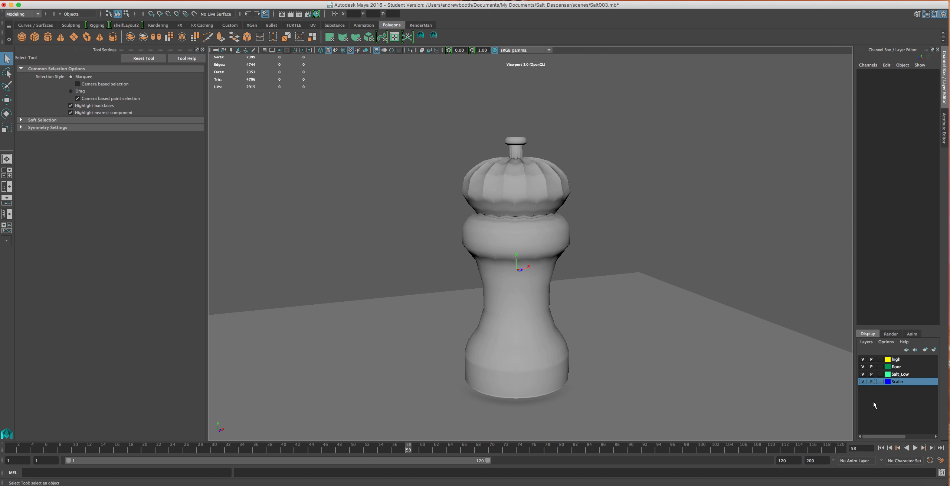
{"action": "right_click", "coordinate": [890, 382]}
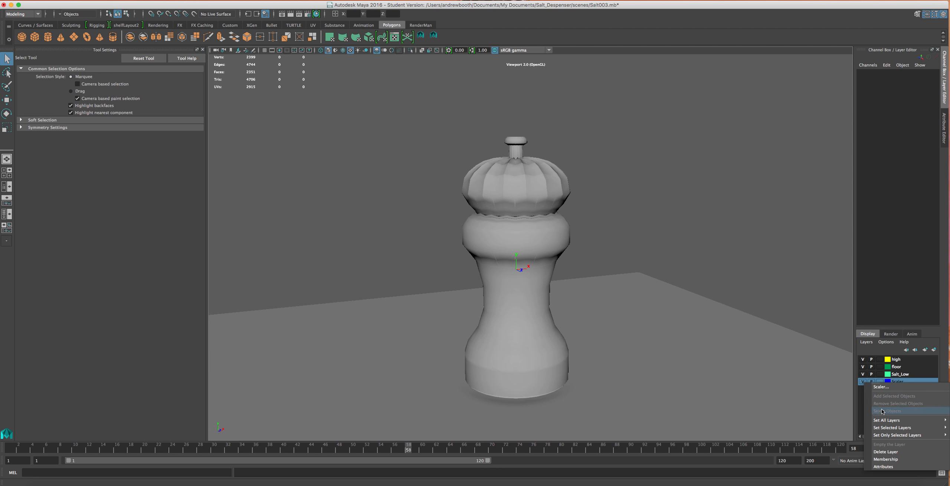
{"action": "left_click", "coordinate": [879, 451]}
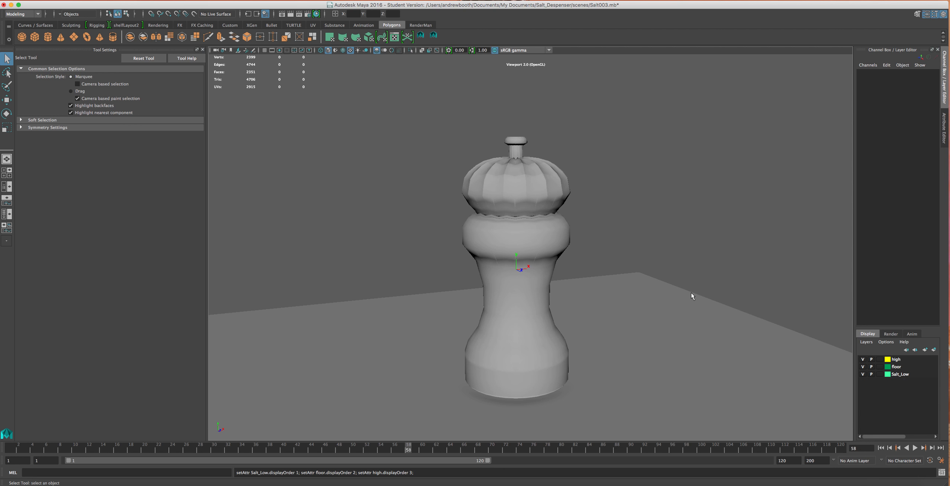
Step: Examine the salt shaker standing on the floor from a distance and from above
{"action": "scroll", "coordinate": [698, 308], "scroll_direction": "down", "scroll_amount": 5}
{"action": "scroll", "coordinate": [700, 314], "scroll_direction": "up", "scroll_amount": 4}
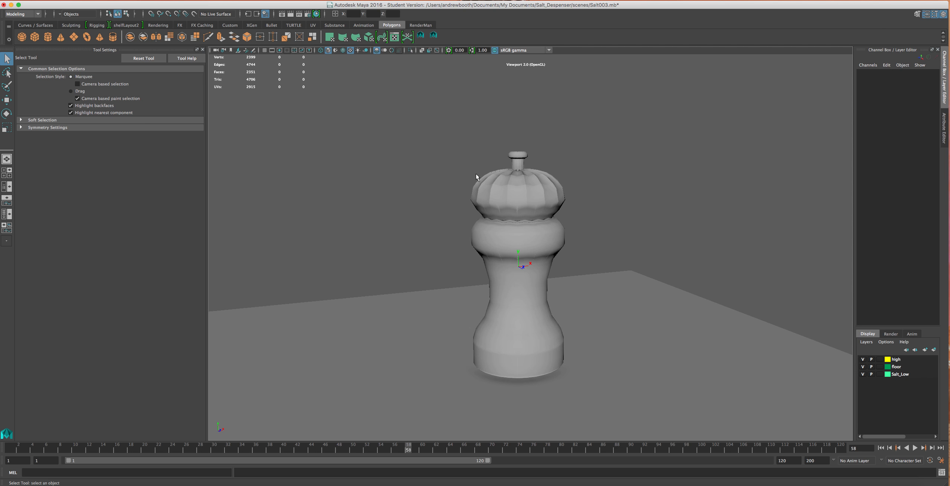
{"action": "mouse_move", "coordinate": [509, 201]}
{"action": "left_mouse_down", "text": "alt"}
{"action": "mouse_move", "coordinate": [501, 231]}
{"action": "mouse_move", "coordinate": [496, 202]}
{"action": "left_mouse_up", "text": "alt"}
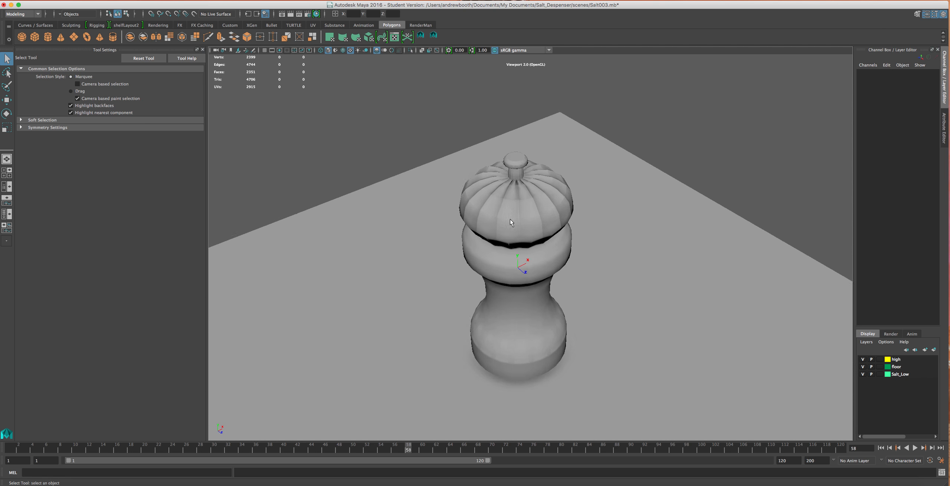
Step: Select the high-poly salt shaker and hide the Salt_Low display layer
{"action": "scroll", "coordinate": [497, 202], "scroll_direction": "up", "scroll_amount": 3}
{"action": "left_click", "coordinate": [496, 202]}
{"action": "scroll", "coordinate": [530, 245], "scroll_direction": "up", "scroll_amount": 8}
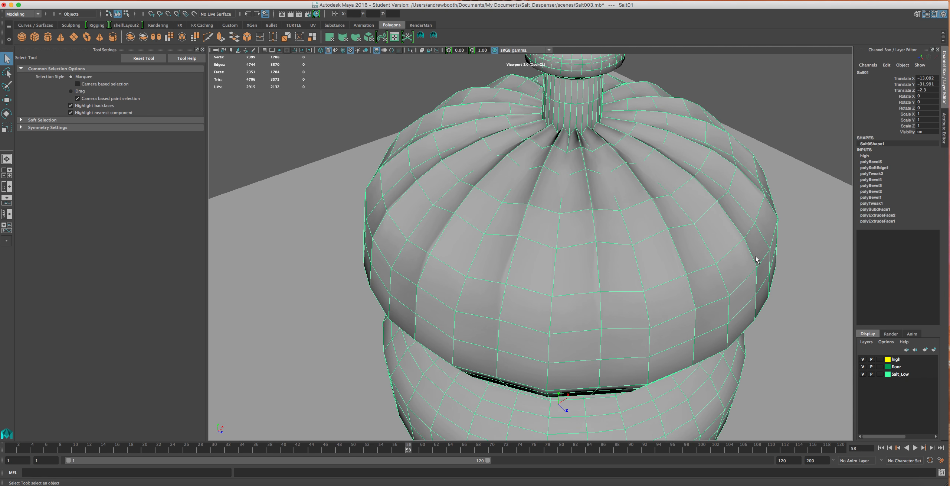
{"action": "left_click", "coordinate": [863, 374]}
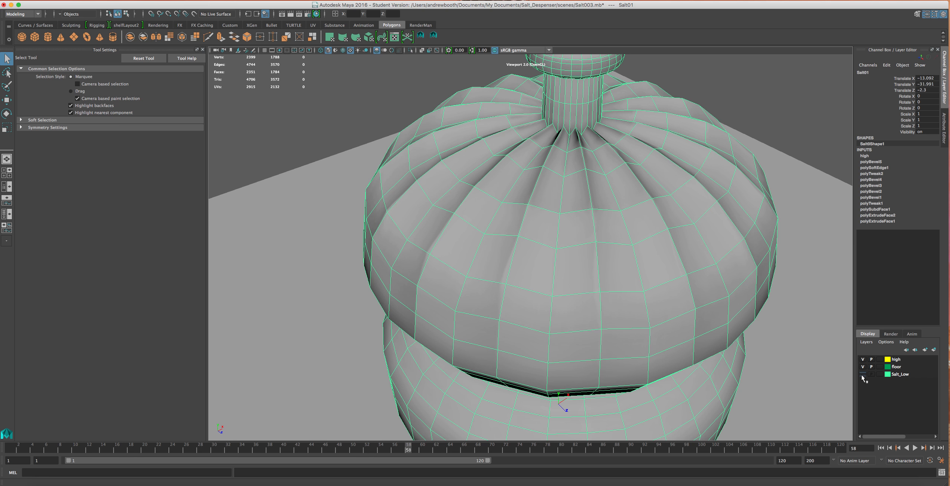
Step: Select the horizontal edge loop around the upper part of the ribbed cap and soften its edges
{"action": "right_click_drag", "start_coordinate": [546, 221], "coordinate": [543, 204]}
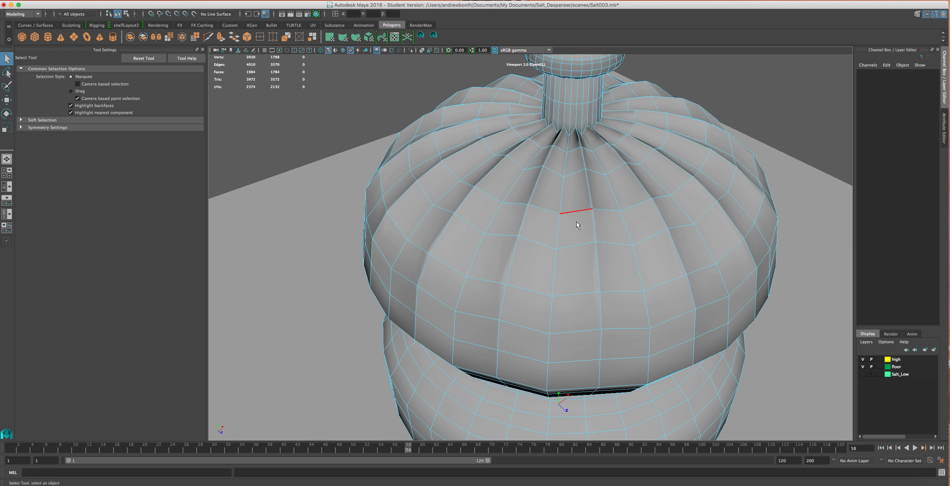
{"action": "left_click", "coordinate": [577, 222]}
{"action": "double_click", "coordinate": [577, 222]}
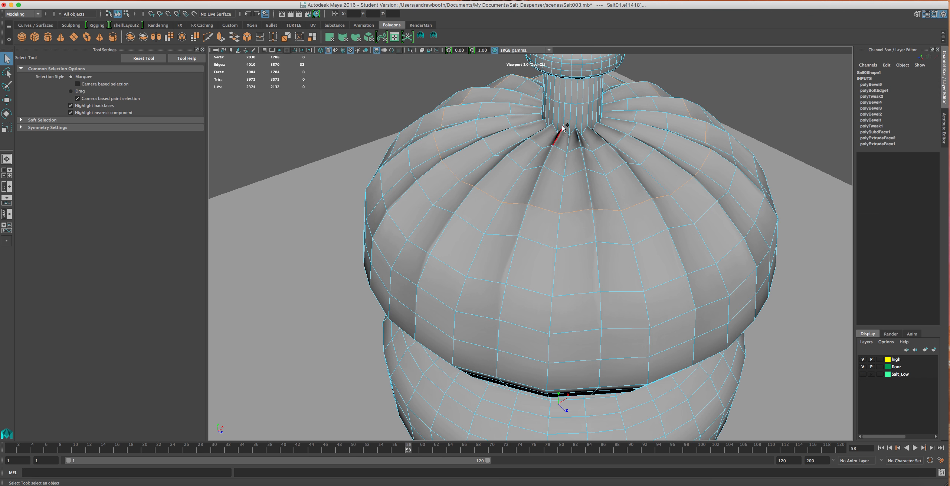
{"action": "scroll", "coordinate": [583, 161], "scroll_direction": "up", "scroll_amount": 10}
{"action": "middle_click_drag", "start_coordinate": [583, 161], "coordinate": [526, 377], "text": "alt"}
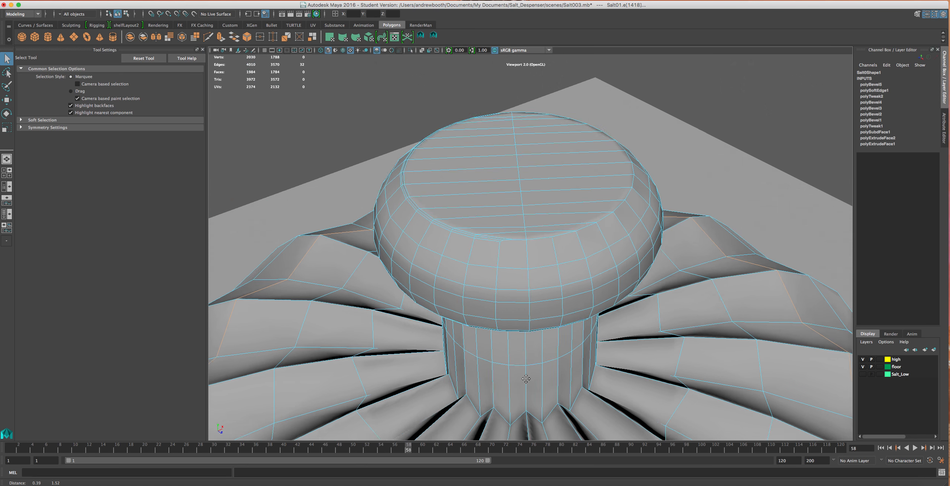
{"action": "left_click_drag", "start_coordinate": [526, 377], "coordinate": [544, 338], "text": "alt"}
{"action": "left_click", "coordinate": [252, 0]}
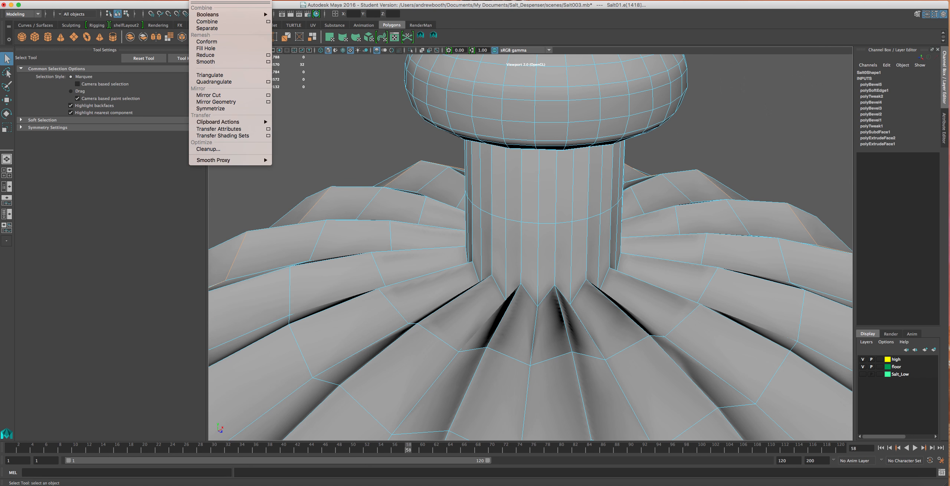
{"action": "left_click", "coordinate": [77, 279]}
{"action": "scroll", "coordinate": [320, 303], "scroll_direction": "down", "scroll_amount": 5}
{"action": "scroll", "coordinate": [320, 305], "scroll_direction": "down", "scroll_amount": 2}
{"action": "left_click", "coordinate": [277, 1]}
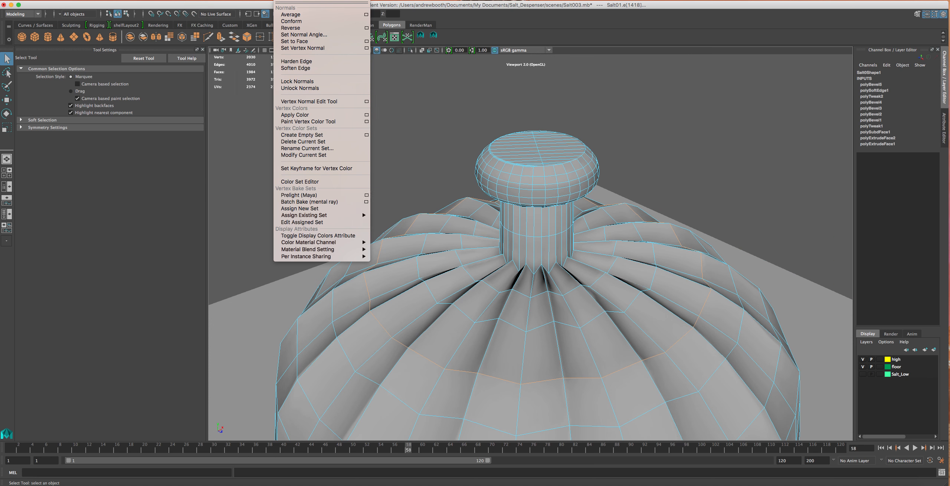
{"action": "left_click", "coordinate": [300, 68]}
Step: Select the edge loop on the cap just below the neck and soften its edges
{"action": "left_click", "coordinate": [443, 273]}
{"action": "scroll", "coordinate": [457, 285], "scroll_direction": "up", "scroll_amount": 4}
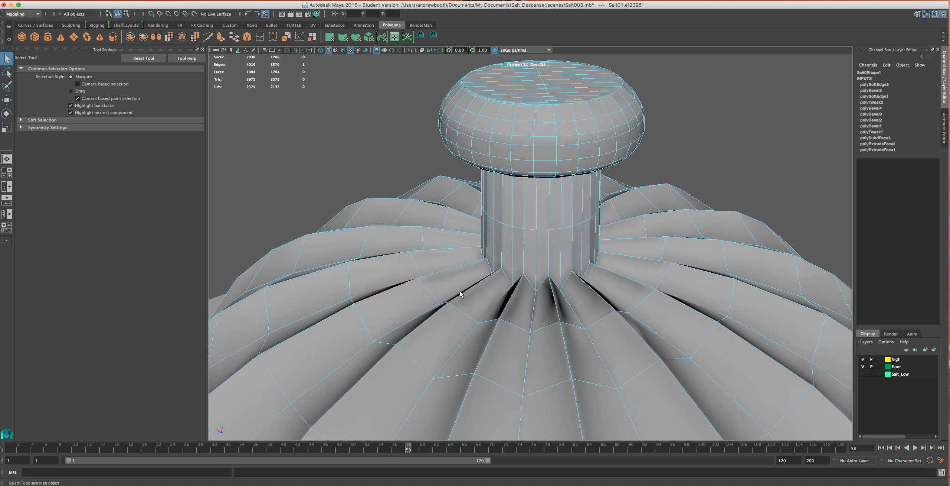
{"action": "scroll", "coordinate": [518, 361], "scroll_direction": "down", "scroll_amount": 4}
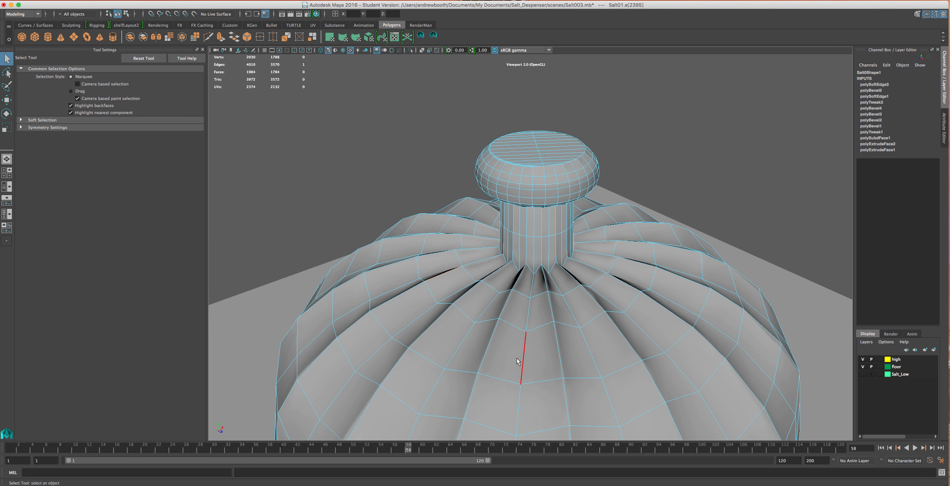
{"action": "double_click", "coordinate": [526, 295]}
{"action": "left_click", "coordinate": [351, 0]}
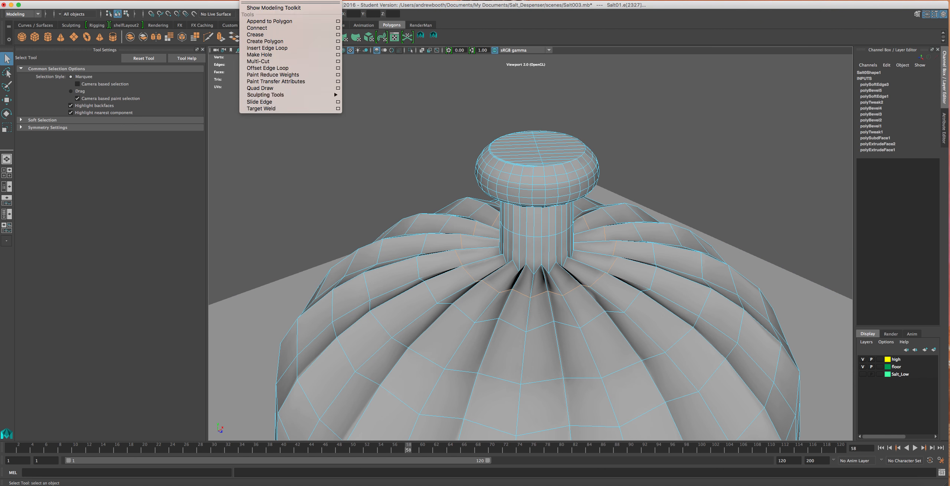
{"action": "left_click", "coordinate": [296, 68]}
Step: Scale the edge loop just below the cap's widest part outward to round the profile, and soften its edges
{"action": "left_click_drag", "start_coordinate": [302, 106], "coordinate": [357, 272], "text": "alt"}
{"action": "scroll", "coordinate": [362, 238], "scroll_direction": "up", "scroll_amount": 5}
{"action": "scroll", "coordinate": [362, 239], "scroll_direction": "down", "scroll_amount": 6}
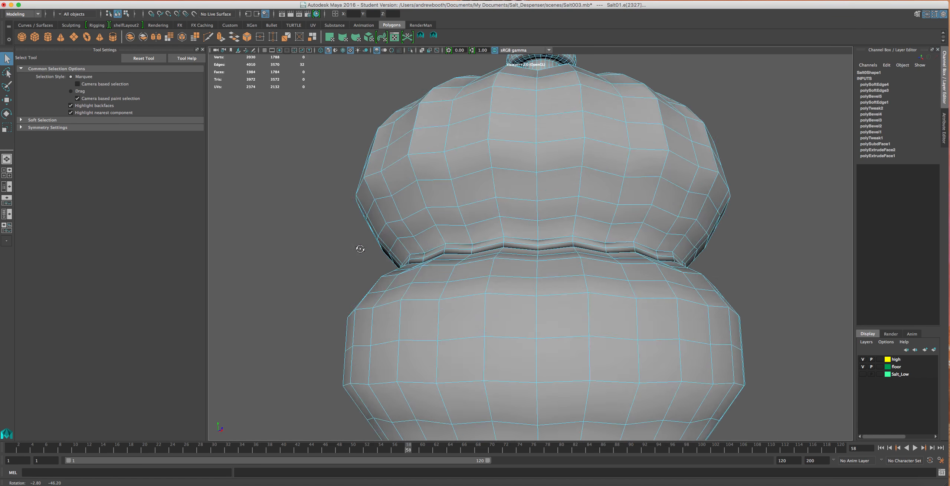
{"action": "double_click", "coordinate": [441, 280]}
{"action": "key", "text": "r"}
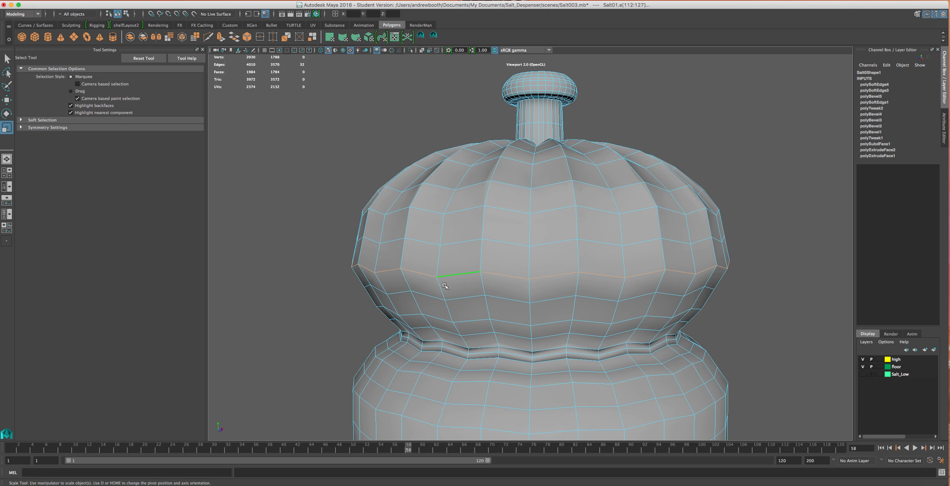
{"action": "left_click_drag", "start_coordinate": [540, 260], "coordinate": [469, 325]}
{"action": "scroll", "coordinate": [485, 263], "scroll_direction": "up", "scroll_amount": 3}
{"action": "left_click", "coordinate": [482, 332]}
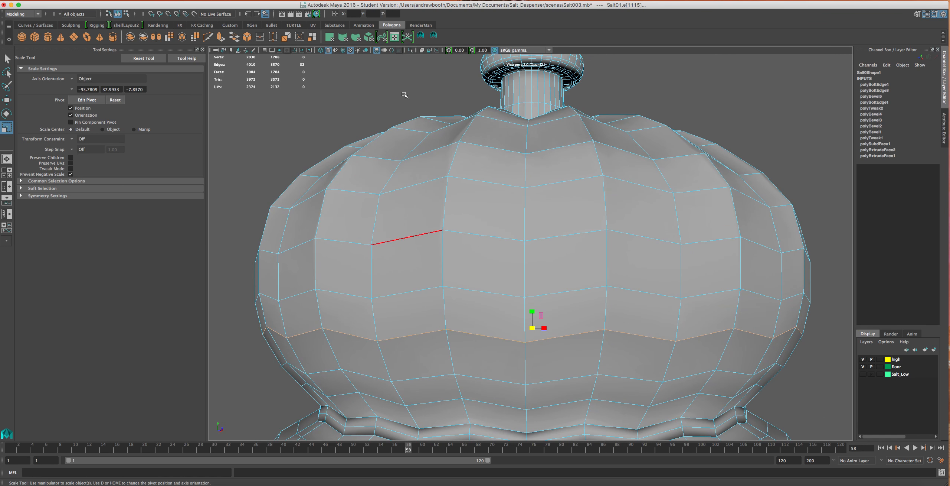
{"action": "left_click", "coordinate": [392, 0]}
{"action": "mouse_move", "coordinate": [290, 0]}
{"action": "left_click", "coordinate": [296, 68]}
Step: Examine the cap's grooves around the base of the neck and return to object mode
{"action": "left_click_drag", "start_coordinate": [427, 204], "coordinate": [428, 224], "text": "alt"}
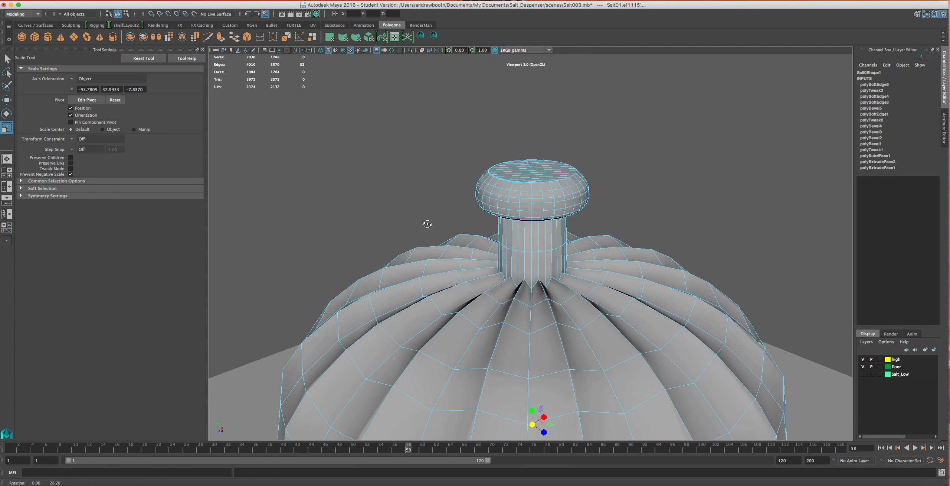
{"action": "scroll", "coordinate": [481, 262], "scroll_direction": "up", "scroll_amount": 5}
{"action": "mouse_move", "coordinate": [463, 313]}
{"action": "left_mouse_down", "text": "alt"}
{"action": "mouse_move", "coordinate": [460, 327]}
{"action": "mouse_move", "coordinate": [478, 306]}
{"action": "left_mouse_up", "text": "alt"}
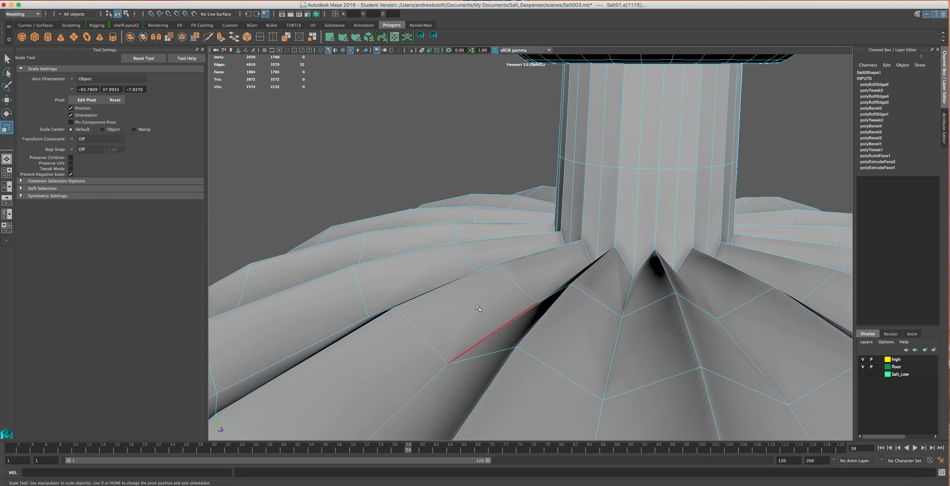
{"action": "left_click", "coordinate": [567, 245]}
{"action": "scroll", "coordinate": [580, 252], "scroll_direction": "down", "scroll_amount": 5}
{"action": "right_click_drag", "start_coordinate": [496, 272], "coordinate": [556, 279]}
{"action": "scroll", "coordinate": [553, 270], "scroll_direction": "down", "scroll_amount": 3}
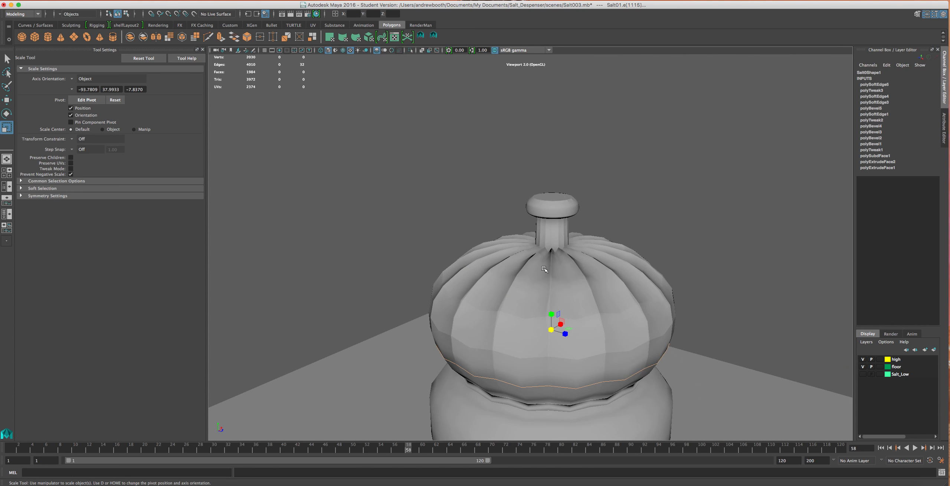
Step: Save the scene and save a new version of it as Salt004.mb
{"action": "key", "text": "ctrl+s"}
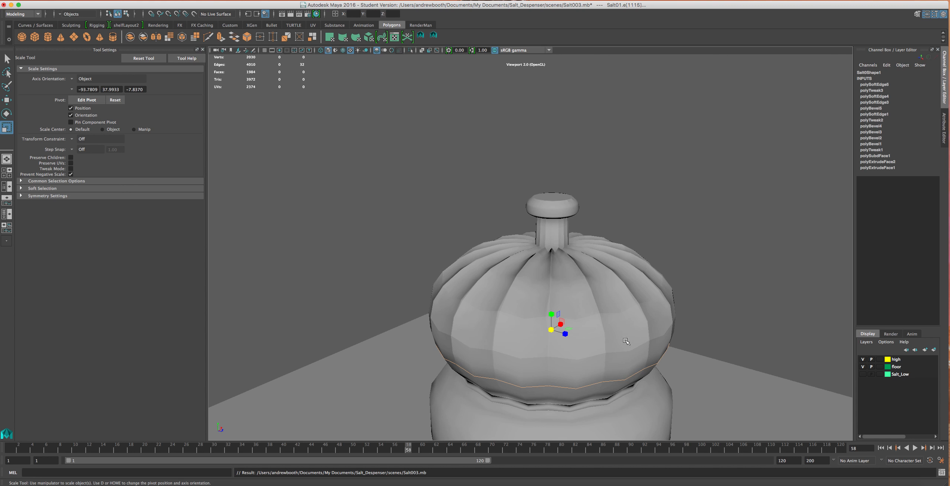
{"action": "scroll", "coordinate": [622, 332], "scroll_direction": "down", "scroll_amount": 3}
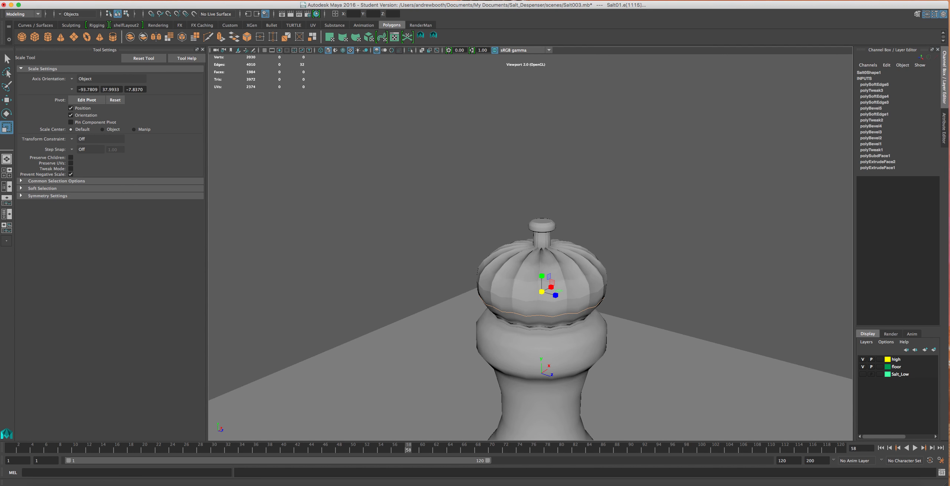
{"action": "left_click", "coordinate": [45, 3]}
{"action": "left_click", "coordinate": [44, 34]}
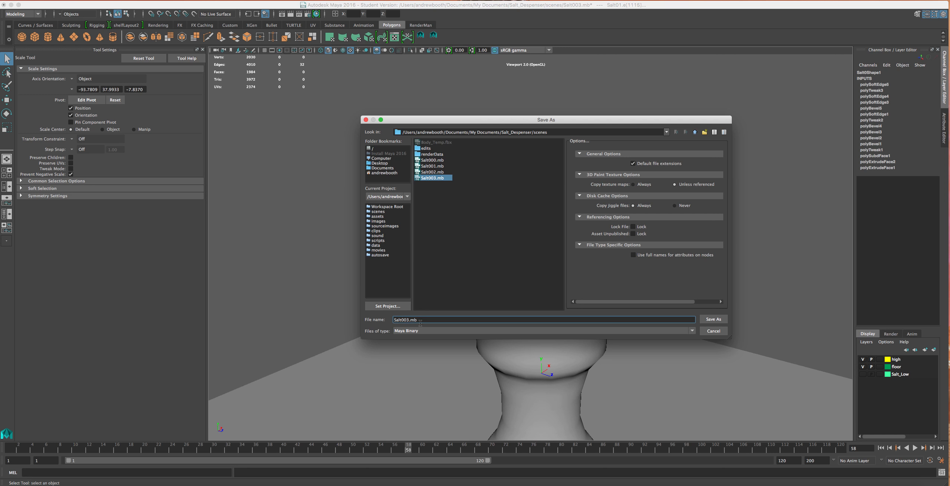
{"action": "key", "text": "BackSpace"}
{"action": "type", "text": "4"}
{"action": "key", "text": "Return"}
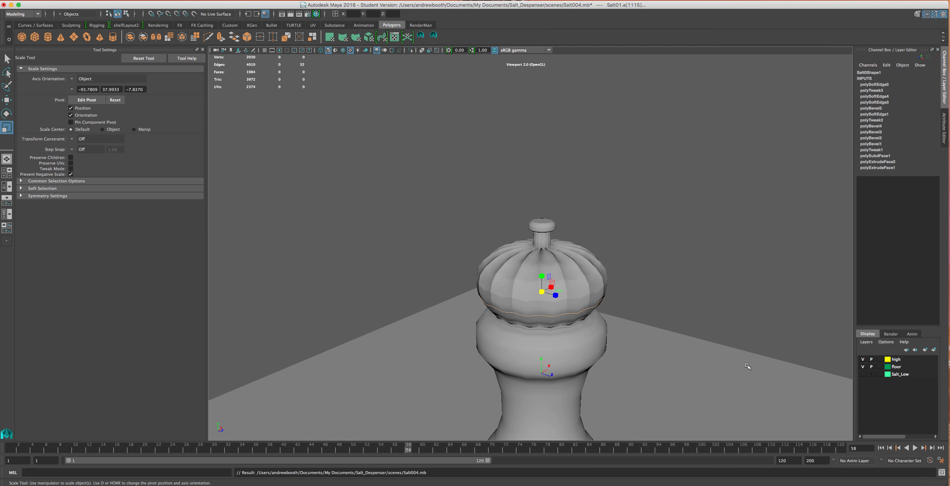
Step: Select the horizontal edge loop around the middle of the cap and soften its edges
{"action": "key", "text": "space"}
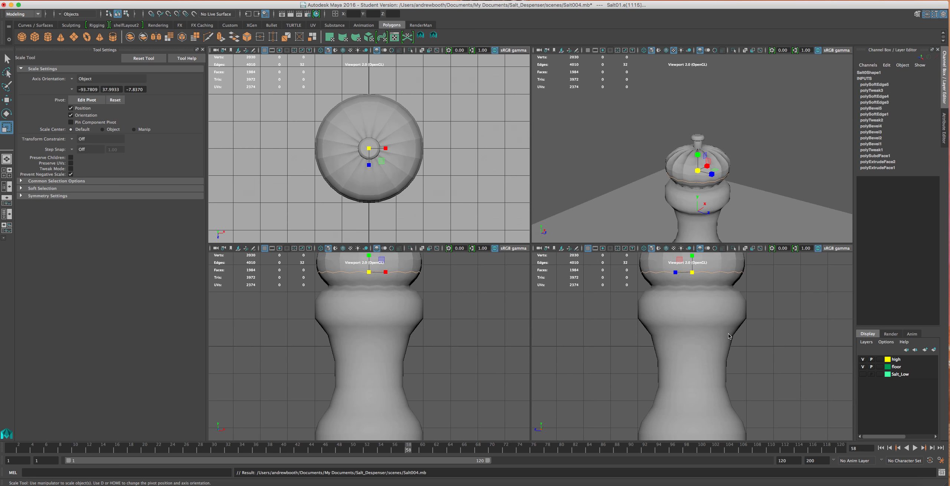
{"action": "key", "text": "space"}
{"action": "left_click_drag", "start_coordinate": [639, 284], "coordinate": [665, 262], "text": "alt"}
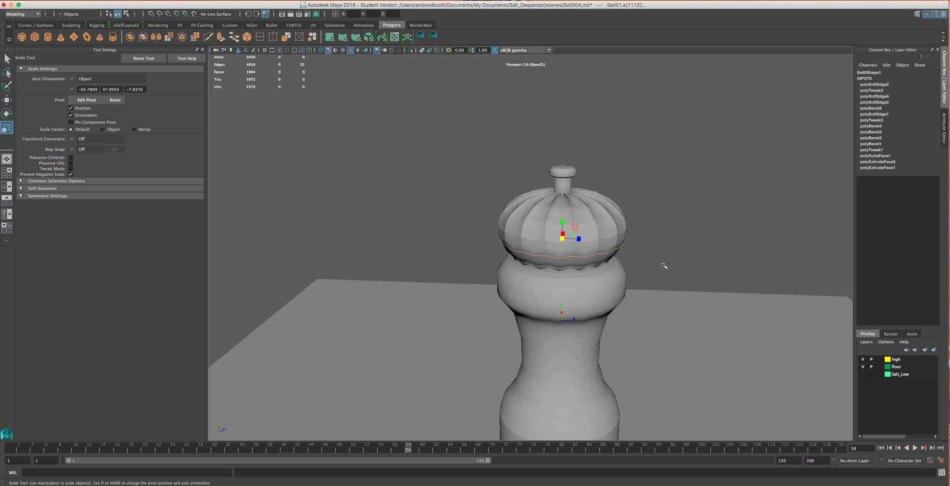
{"action": "scroll", "coordinate": [426, 218], "scroll_direction": "up", "scroll_amount": 6}
{"action": "scroll", "coordinate": [427, 218], "scroll_direction": "up", "scroll_amount": 2}
{"action": "right_click_drag", "start_coordinate": [535, 219], "coordinate": [543, 195]}
{"action": "left_click", "coordinate": [534, 225]}
{"action": "double_click", "coordinate": [534, 226]}
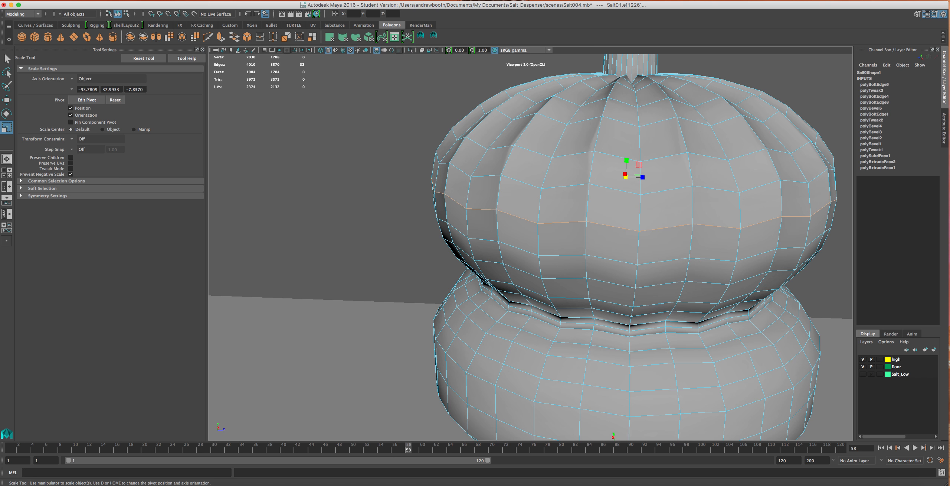
{"action": "left_click", "coordinate": [290, 1]}
{"action": "left_click", "coordinate": [294, 68]}
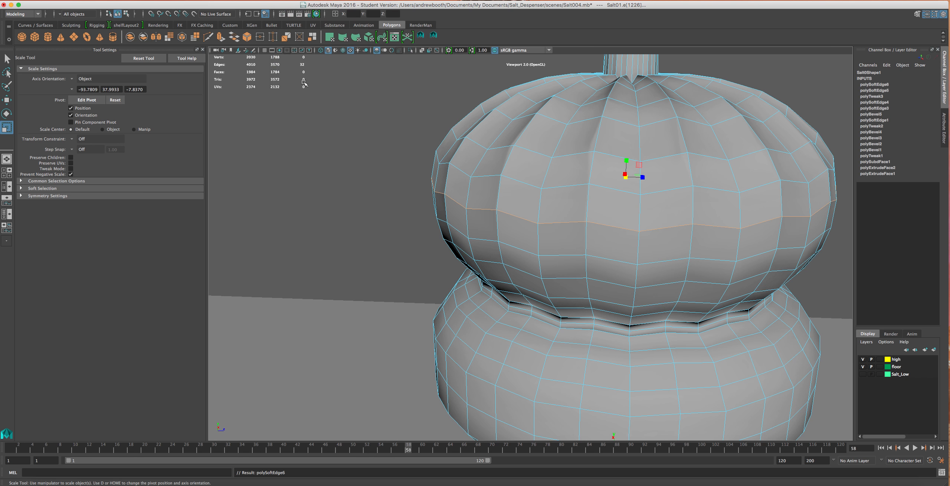
Step: Soften the cap's edge loop higher up toward the neck, return to object mode and clear the selection
{"action": "left_click", "coordinate": [329, 166]}
{"action": "right_click_drag", "start_coordinate": [604, 170], "coordinate": [633, 143]}
{"action": "left_click", "coordinate": [650, 161]}
{"action": "double_click", "coordinate": [622, 151]}
{"action": "left_click", "coordinate": [394, 0]}
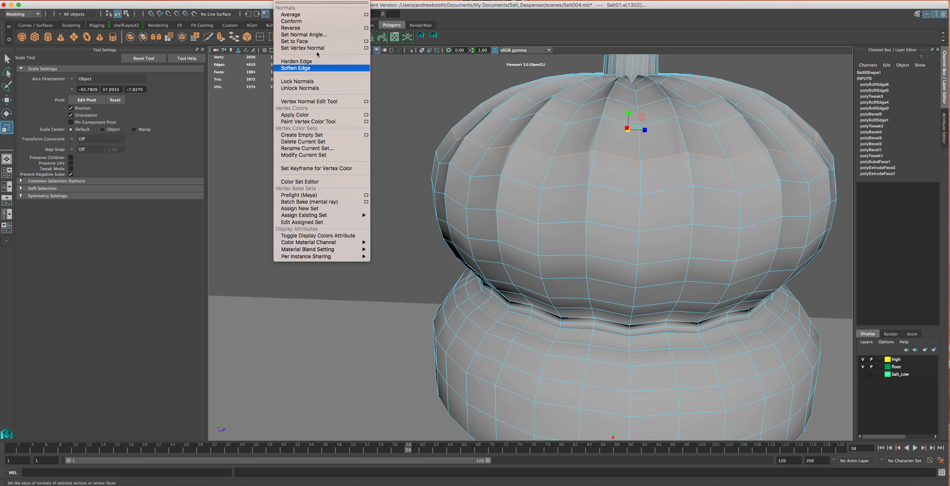
{"action": "left_click", "coordinate": [297, 67]}
{"action": "right_click_drag", "start_coordinate": [637, 248], "coordinate": [679, 245]}
{"action": "scroll", "coordinate": [520, 230], "scroll_direction": "down", "scroll_amount": 5}
{"action": "left_click", "coordinate": [393, 228]}
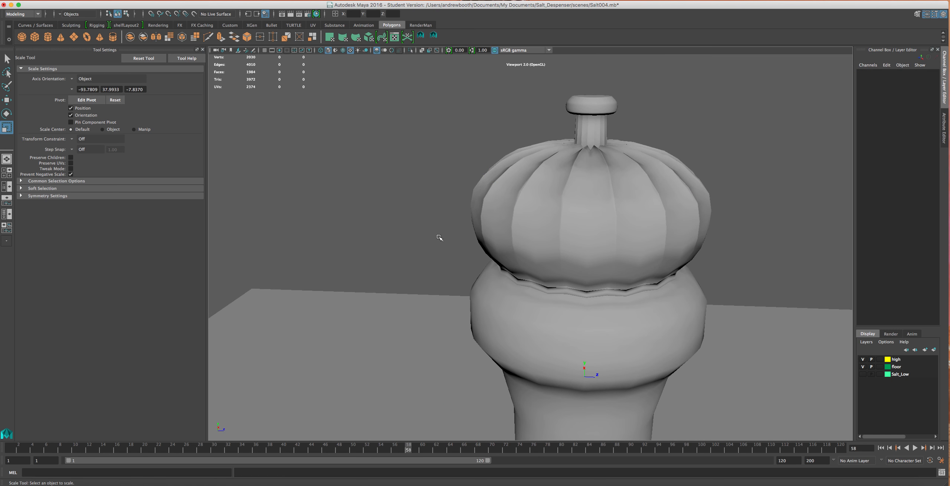
Step: Show the Salt_Low layer, check the low-poly shaker against the high-poly one, and hide the layer again
{"action": "left_click_drag", "start_coordinate": [452, 227], "coordinate": [424, 192], "text": "alt"}
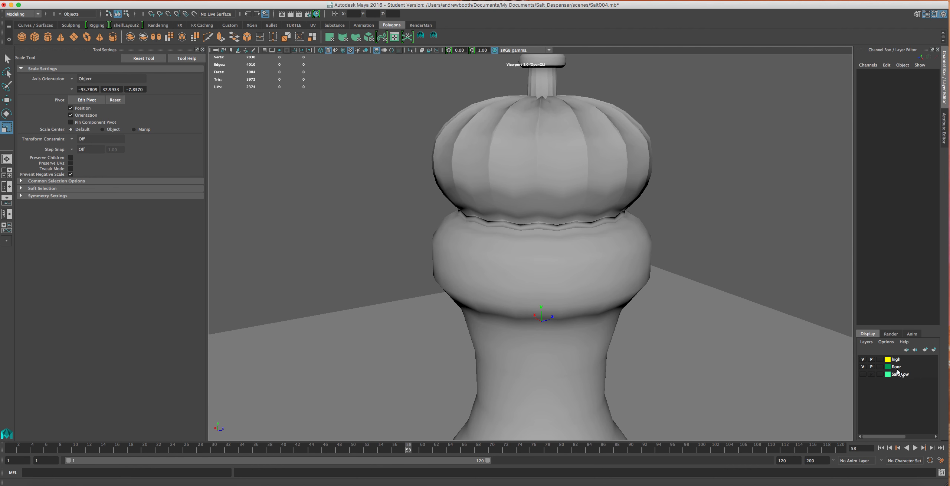
{"action": "left_click", "coordinate": [865, 374]}
{"action": "scroll", "coordinate": [843, 370], "scroll_direction": "down", "scroll_amount": 3}
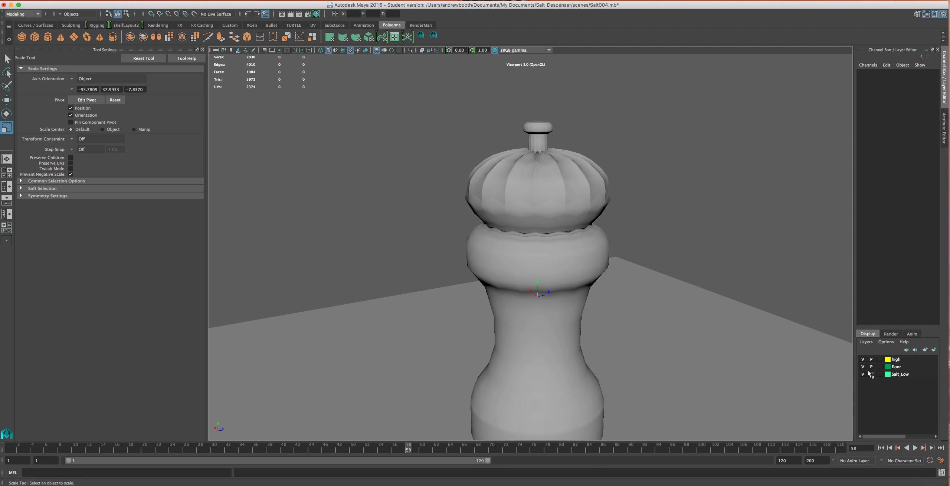
{"action": "left_click_drag", "start_coordinate": [770, 127], "coordinate": [327, 427]}
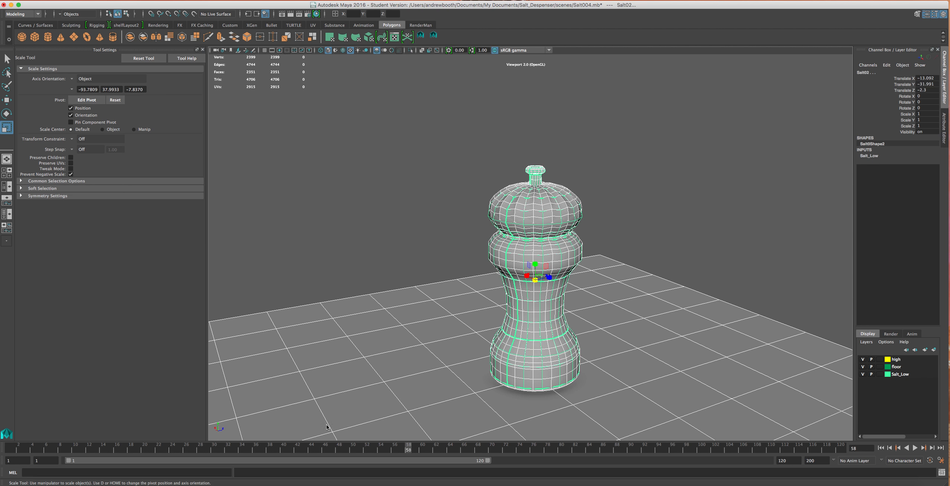
{"action": "scroll", "coordinate": [368, 240], "scroll_direction": "up", "scroll_amount": 3}
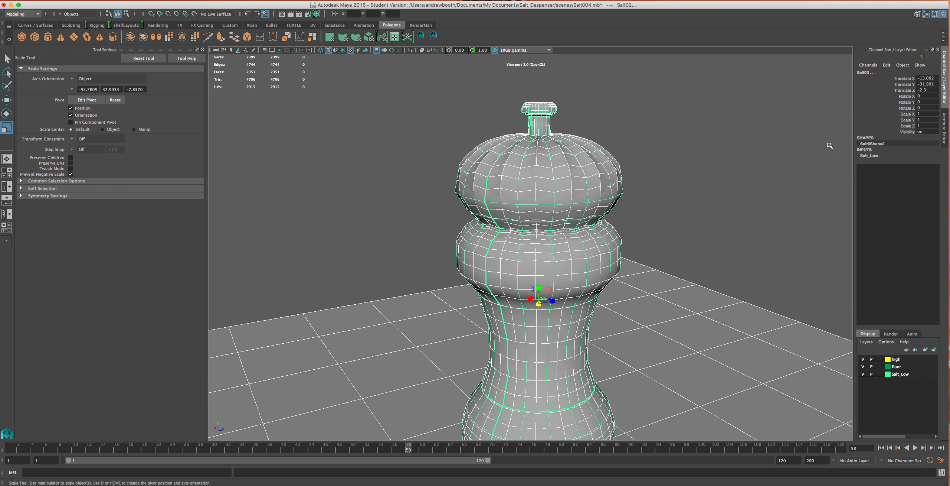
{"action": "left_click", "coordinate": [581, 199]}
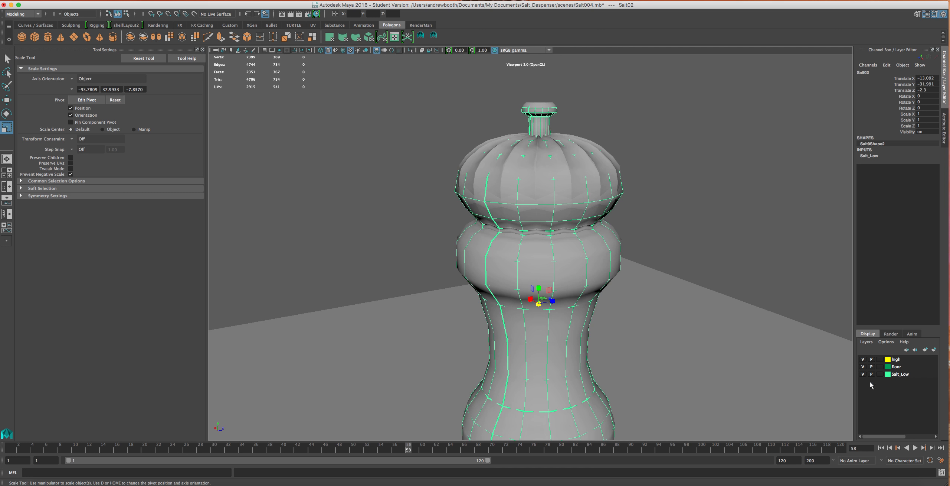
{"action": "left_click", "coordinate": [863, 374]}
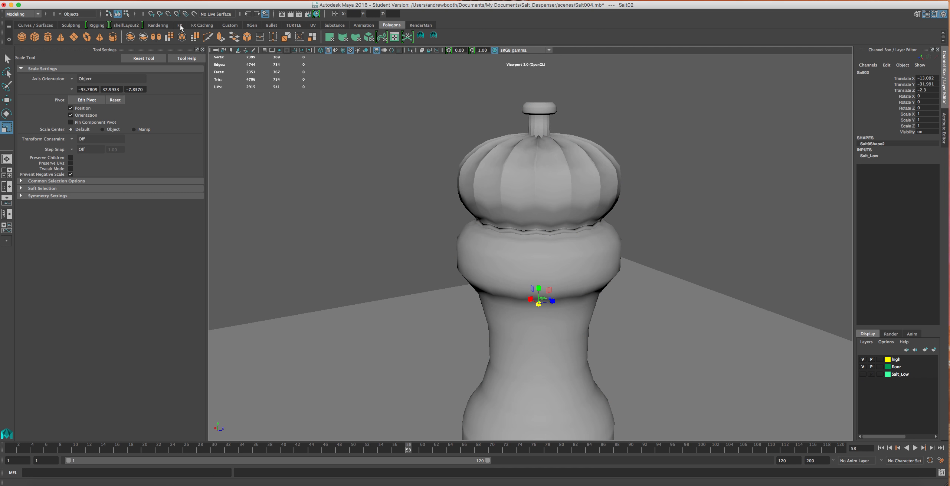
Step: Select the high-poly shaker and the floor, and delete all construction history in the scene
{"action": "left_click_drag", "start_coordinate": [756, 80], "coordinate": [352, 422]}
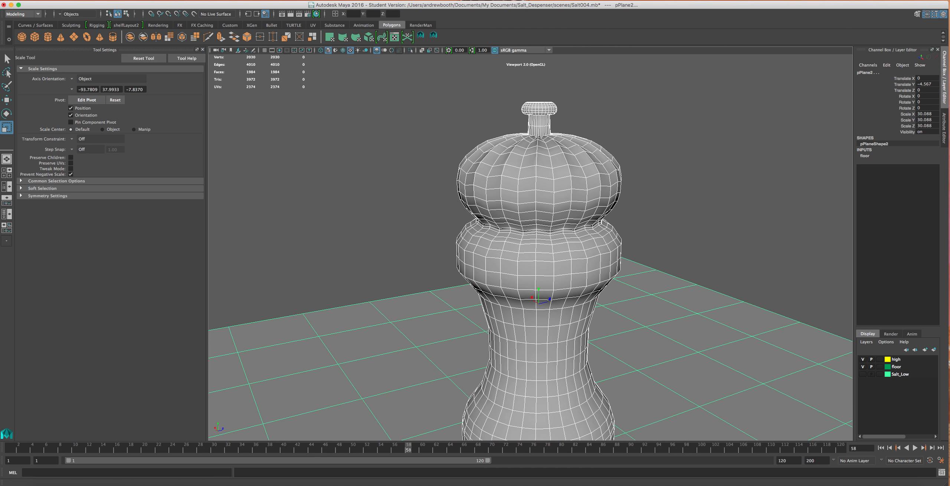
{"action": "left_click", "coordinate": [71, 0]}
{"action": "mouse_move", "coordinate": [59, 0]}
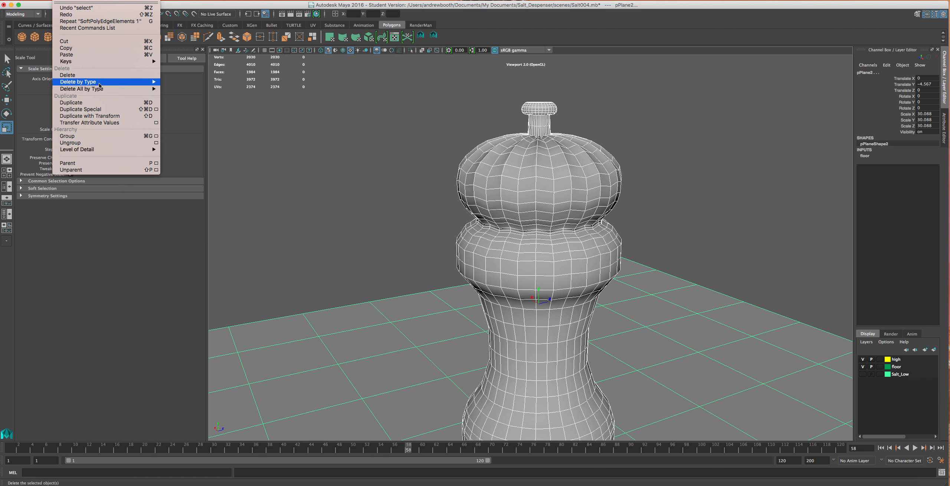
{"action": "mouse_move", "coordinate": [102, 89]}
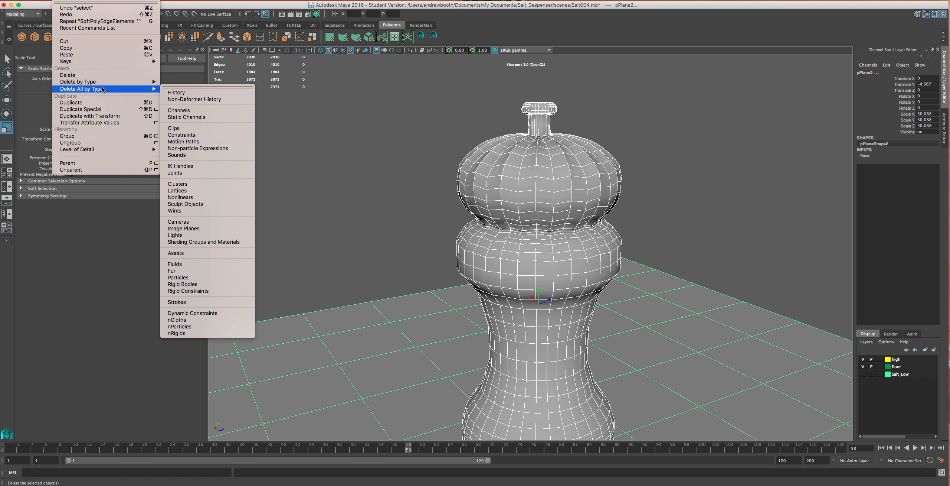
{"action": "left_click", "coordinate": [175, 93]}
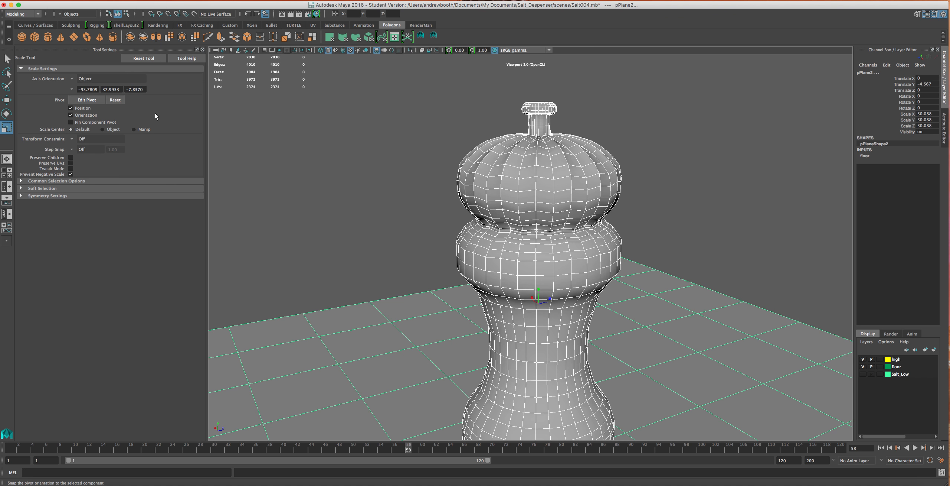
{"action": "left_click", "coordinate": [545, 181]}
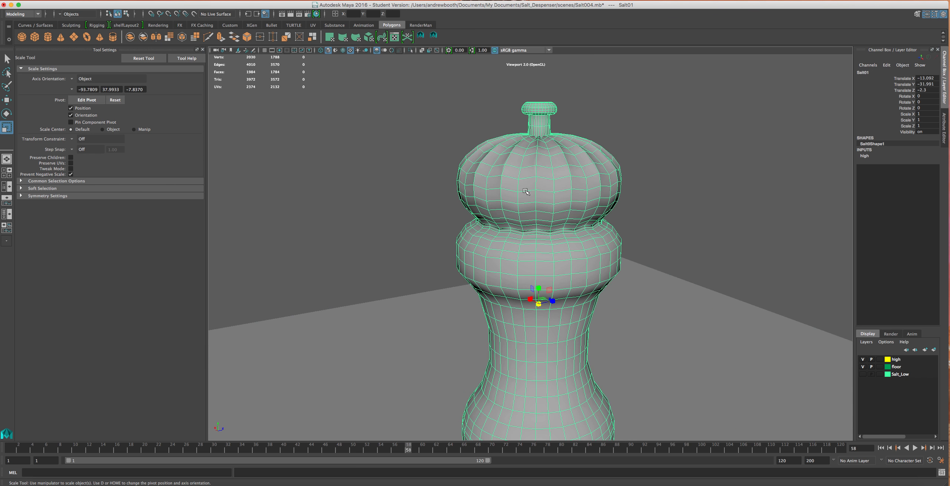
Step: Show the Salt_Low layer, select both shakers and the floor, and delete all construction history again
{"action": "left_click", "coordinate": [872, 374]}
{"action": "left_click", "coordinate": [864, 373]}
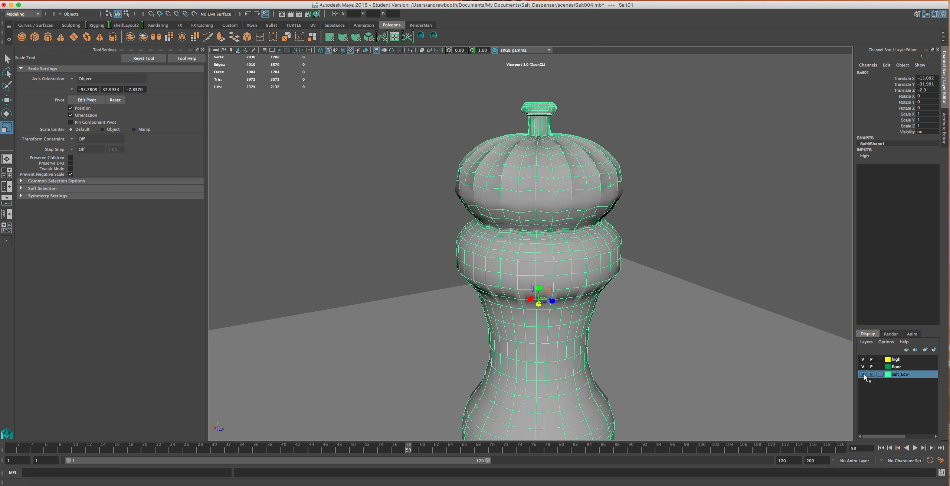
{"action": "left_click_drag", "start_coordinate": [362, 115], "coordinate": [515, 232]}
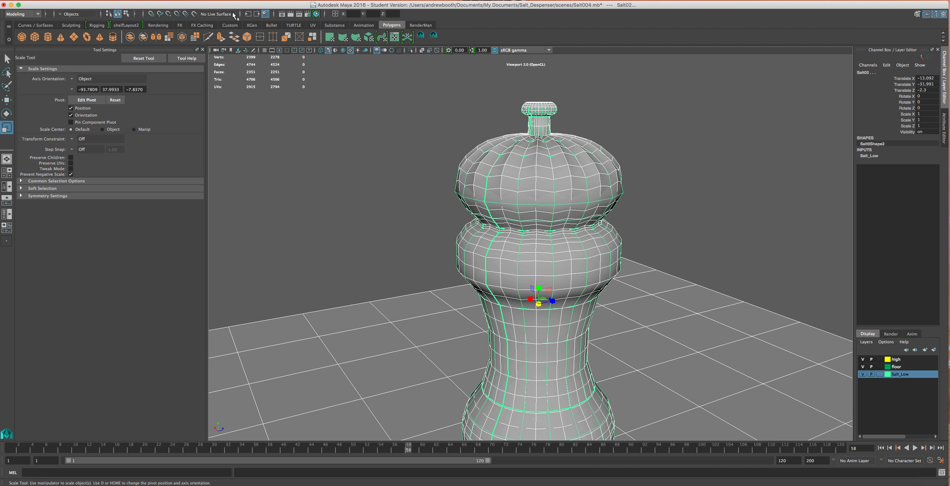
{"action": "left_click", "coordinate": [98, 0]}
{"action": "mouse_move", "coordinate": [61, 0]}
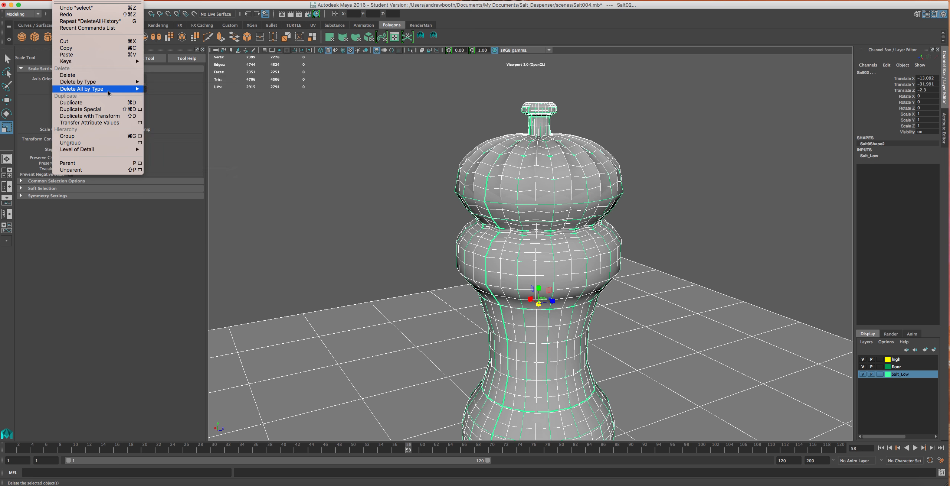
{"action": "left_click", "coordinate": [160, 90]}
Step: Select each overlapping shaker in turn and check in the attributes which material is assigned to it
{"action": "left_click", "coordinate": [479, 193]}
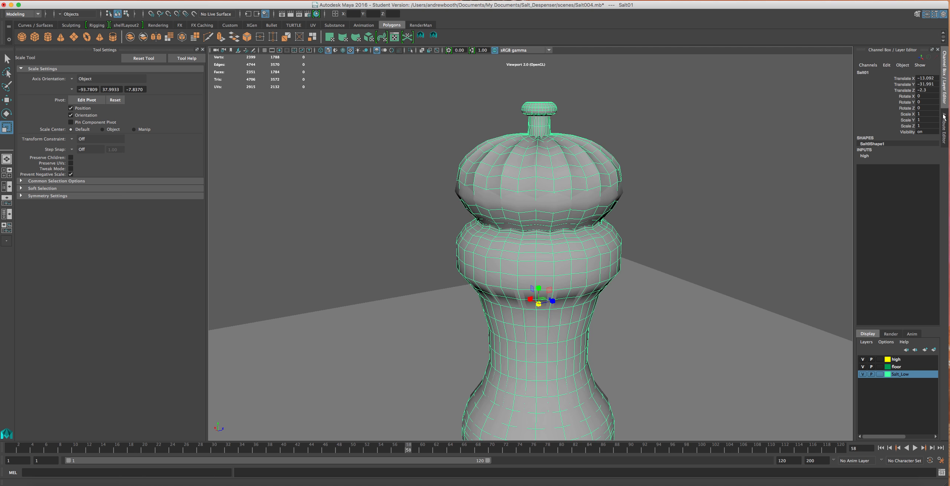
{"action": "left_click", "coordinate": [944, 126]}
{"action": "left_click", "coordinate": [772, 71]}
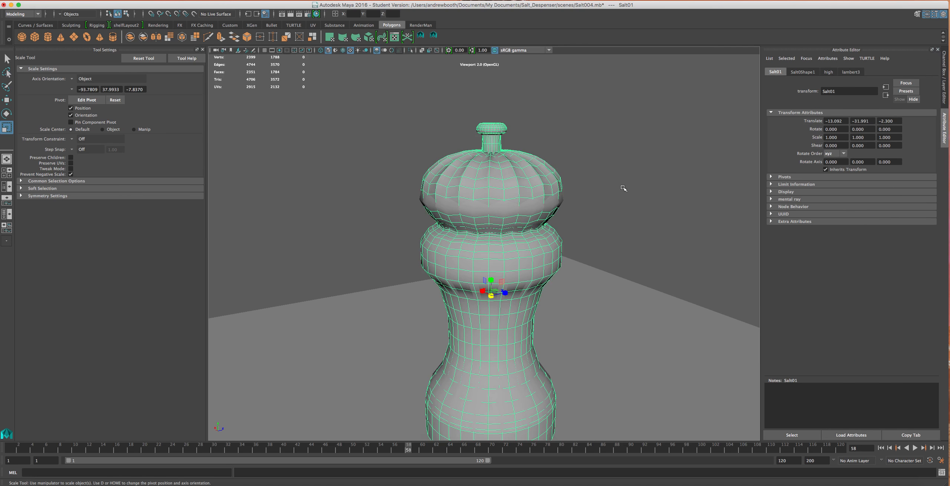
{"action": "left_click", "coordinate": [531, 210]}
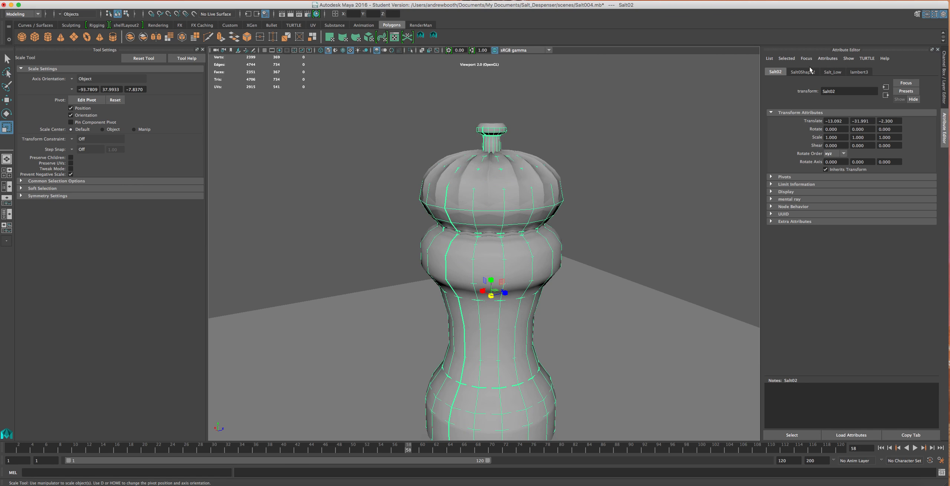
{"action": "left_click", "coordinate": [859, 71]}
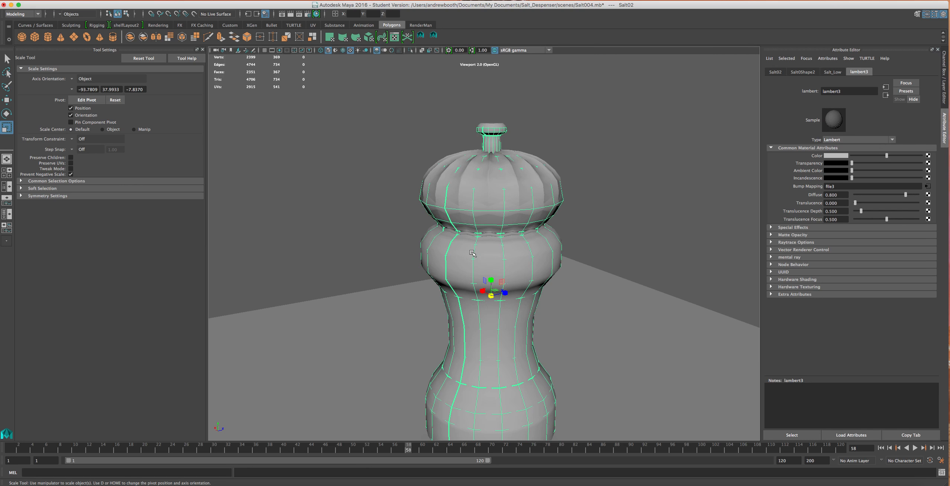
{"action": "left_click", "coordinate": [529, 186]}
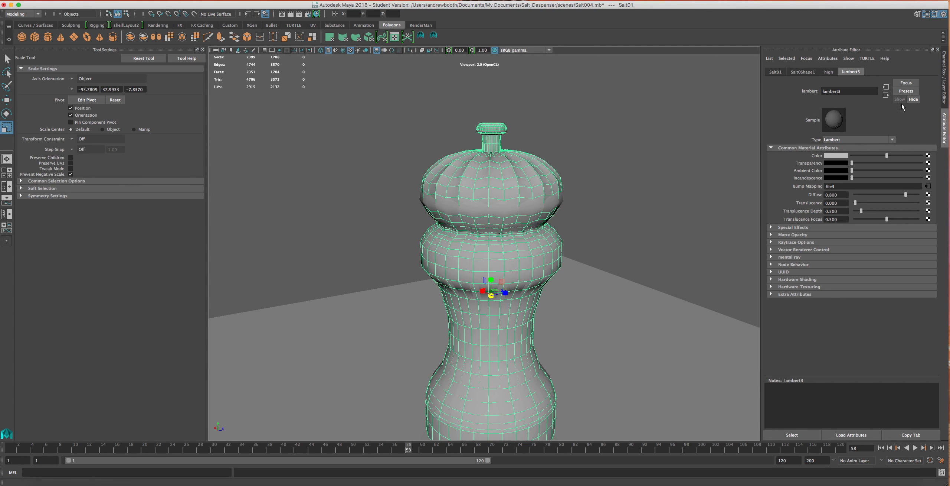
Step: Select the high-poly and low-poly shakers together, leaving the floor out of the selection
{"action": "left_click_drag", "start_coordinate": [865, 92], "coordinate": [800, 90]}
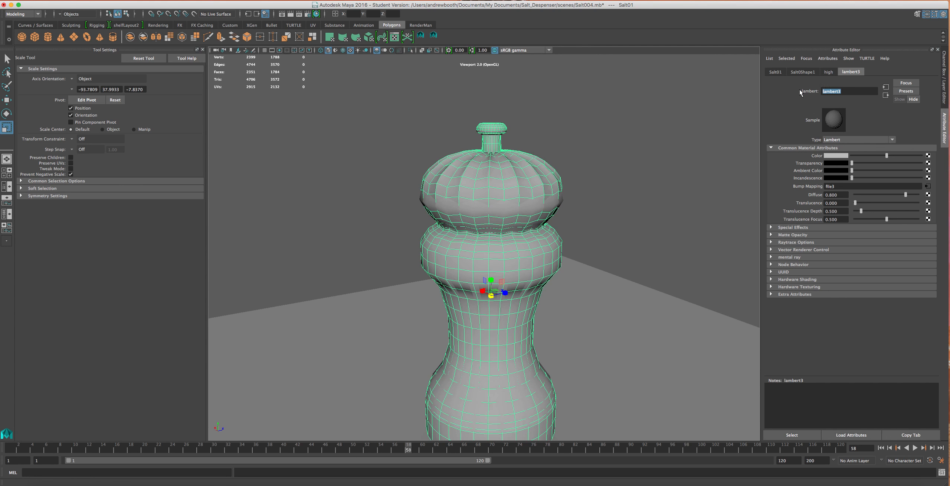
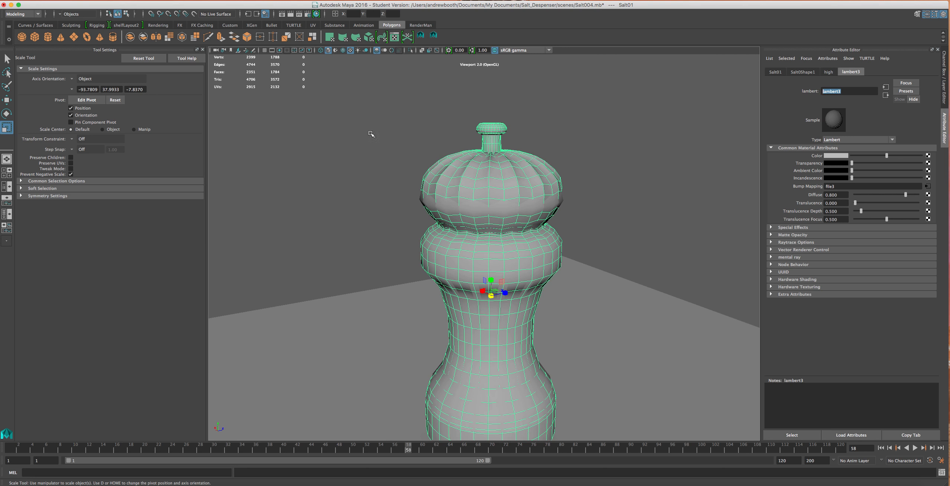
{"action": "left_click_drag", "start_coordinate": [453, 94], "coordinate": [536, 148]}
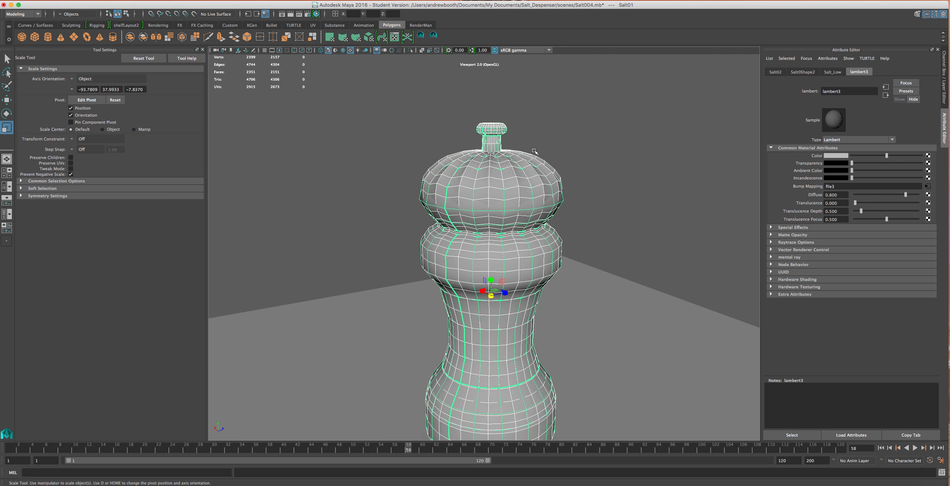
{"action": "right_click_drag", "start_coordinate": [485, 180], "coordinate": [485, 179]}
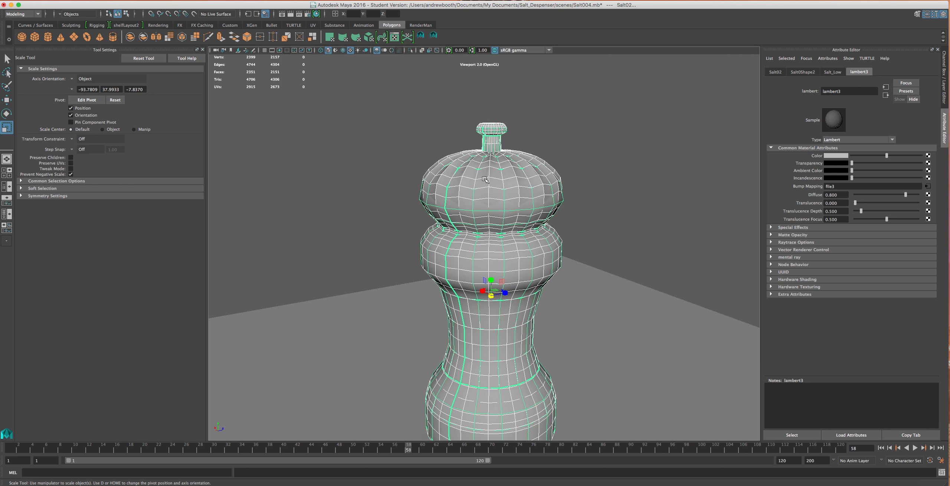
{"action": "double_click", "coordinate": [835, 91]}
{"action": "scroll", "coordinate": [691, 154], "scroll_direction": "up", "scroll_amount": 3}
{"action": "scroll", "coordinate": [689, 159], "scroll_direction": "down", "scroll_amount": 4}
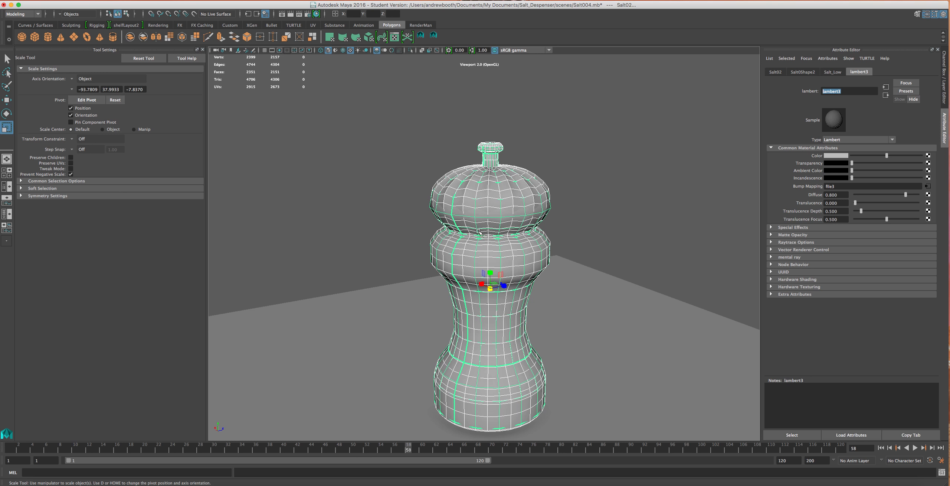
{"action": "left_click_drag", "start_coordinate": [414, 175], "coordinate": [550, 263]}
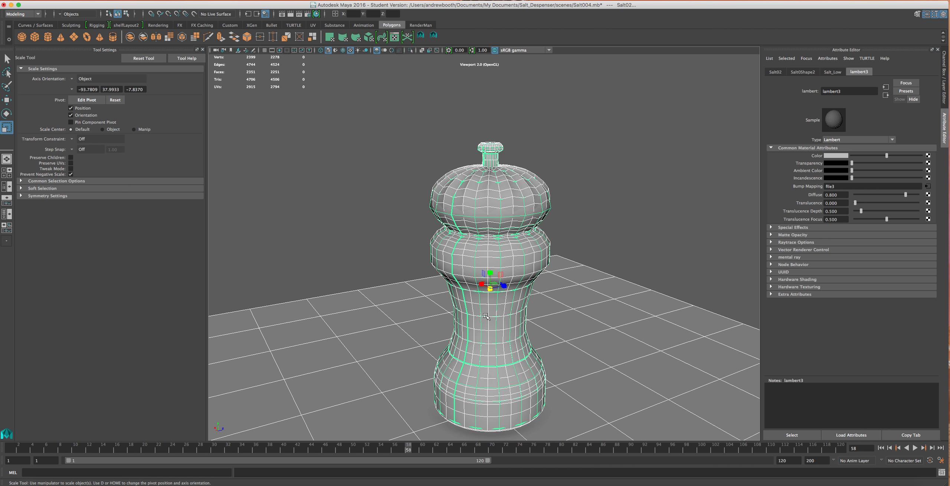
{"action": "left_click_drag", "start_coordinate": [425, 117], "coordinate": [515, 162]}
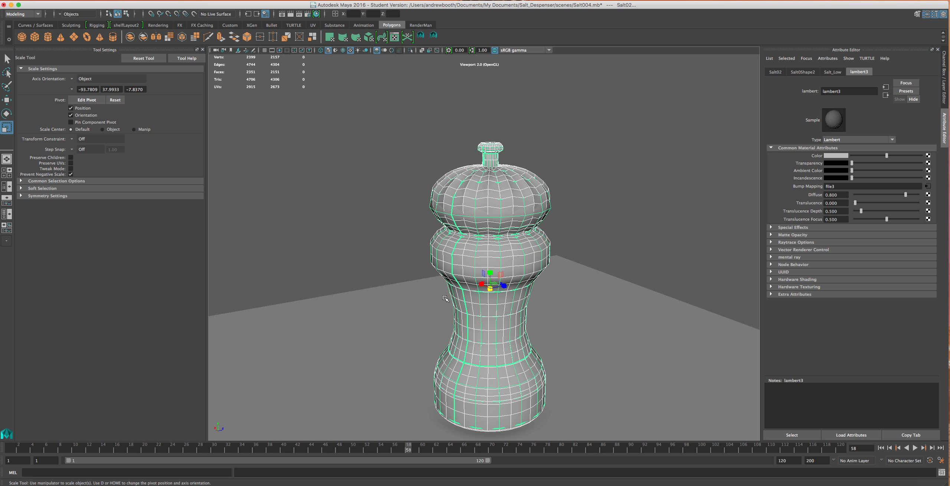
Step: Rename the lambert3 material shared by the two shakers to Salt_Mat
{"action": "left_click_drag", "start_coordinate": [444, 271], "coordinate": [483, 231], "text": "alt"}
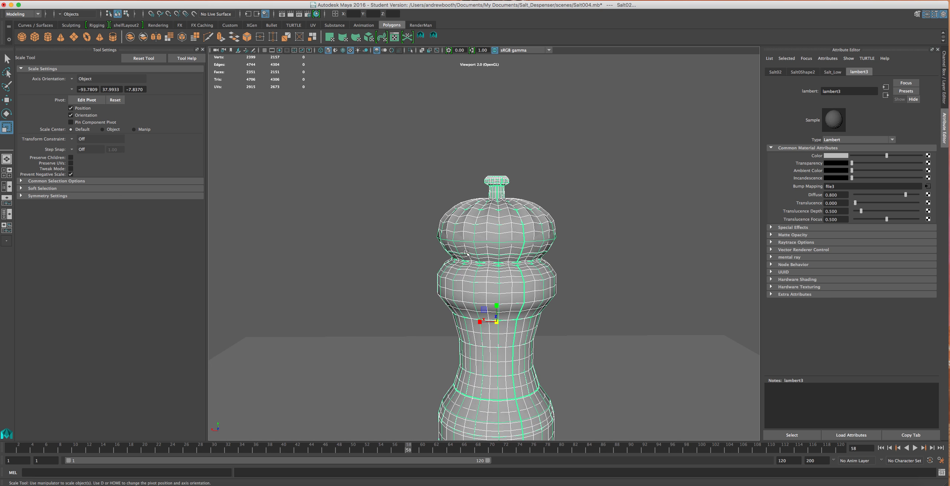
{"action": "left_click_drag", "start_coordinate": [463, 333], "coordinate": [466, 310], "text": "alt"}
{"action": "scroll", "coordinate": [465, 305], "scroll_direction": "down", "scroll_amount": 5}
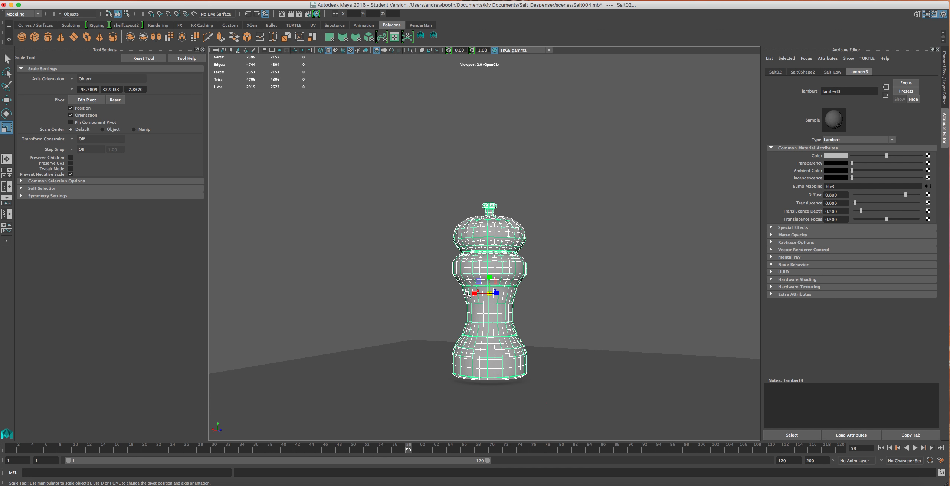
{"action": "scroll", "coordinate": [593, 348], "scroll_direction": "up", "scroll_amount": 3}
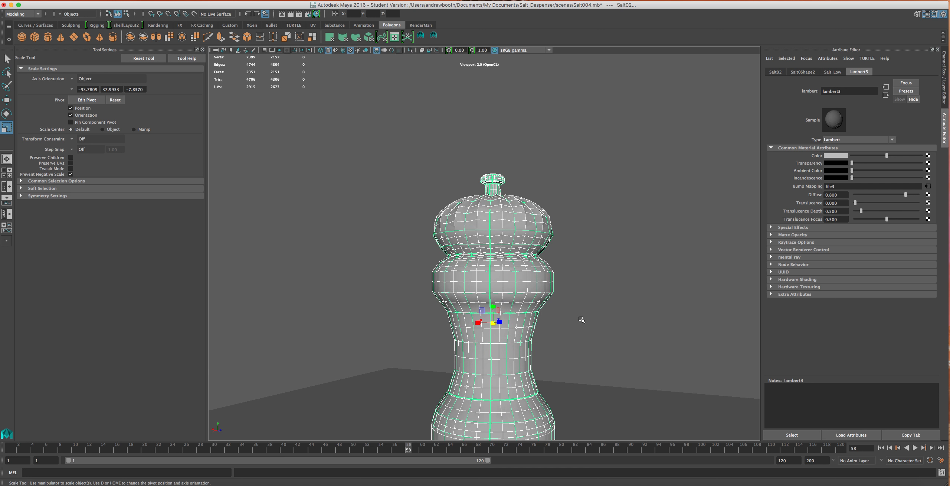
{"action": "scroll", "coordinate": [577, 317], "scroll_direction": "up", "scroll_amount": 3}
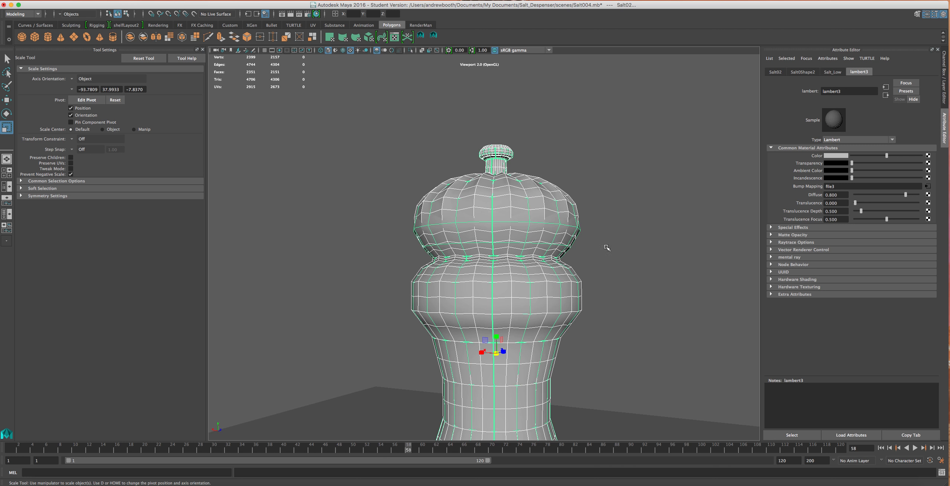
{"action": "double_click", "coordinate": [847, 91]}
{"action": "type", "text": "Salt_Mat"}
{"action": "key", "text": "Return"}
Step: Select the floor plane and examine its material, transform and shape attributes, expanding the tessellation attributes
{"action": "left_click", "coordinate": [607, 421]}
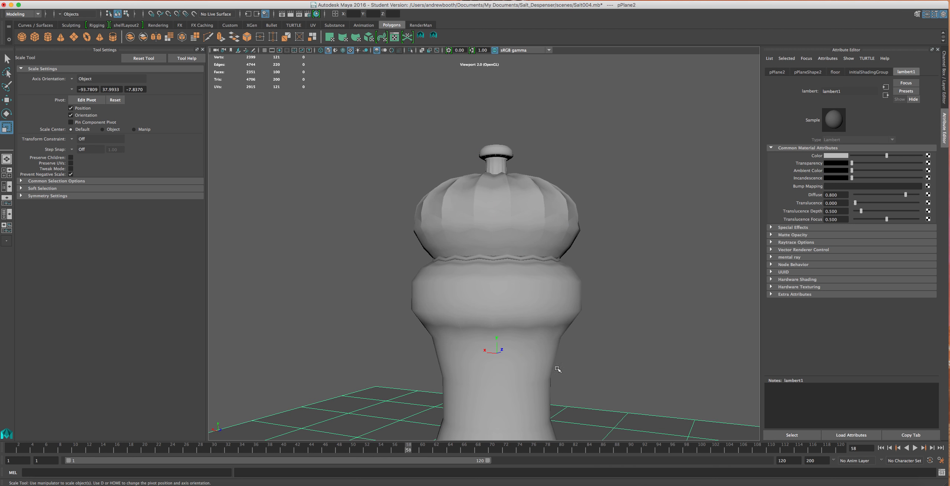
{"action": "double_click", "coordinate": [858, 93]}
{"action": "scroll", "coordinate": [392, 345], "scroll_direction": "down", "scroll_amount": 2}
{"action": "scroll", "coordinate": [392, 345], "scroll_direction": "down", "scroll_amount": 4}
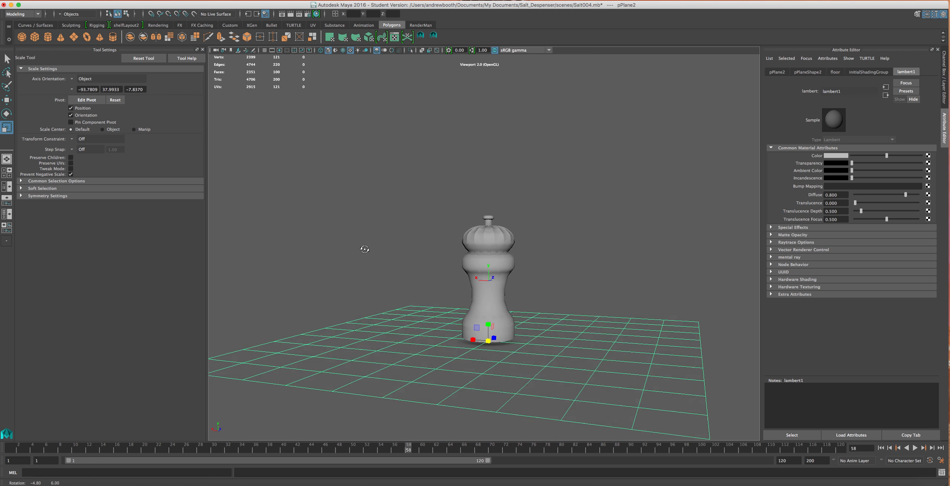
{"action": "left_click_drag", "start_coordinate": [378, 256], "coordinate": [453, 350], "text": "alt"}
{"action": "scroll", "coordinate": [452, 351], "scroll_direction": "up", "scroll_amount": 2}
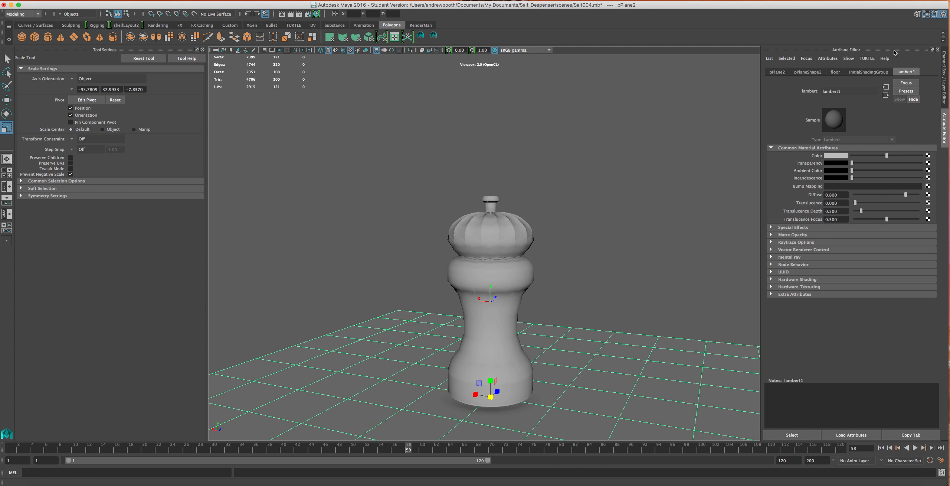
{"action": "left_click", "coordinate": [819, 72]}
{"action": "left_click", "coordinate": [775, 73]}
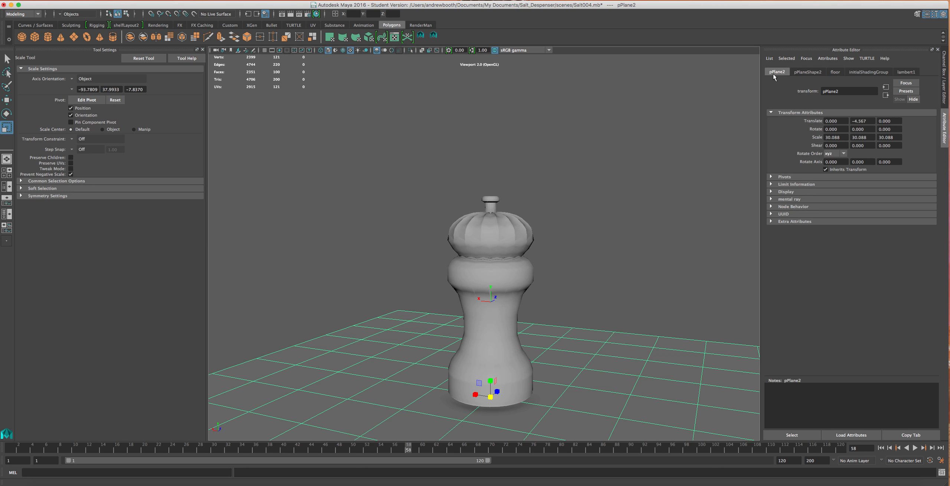
{"action": "left_click", "coordinate": [800, 72]}
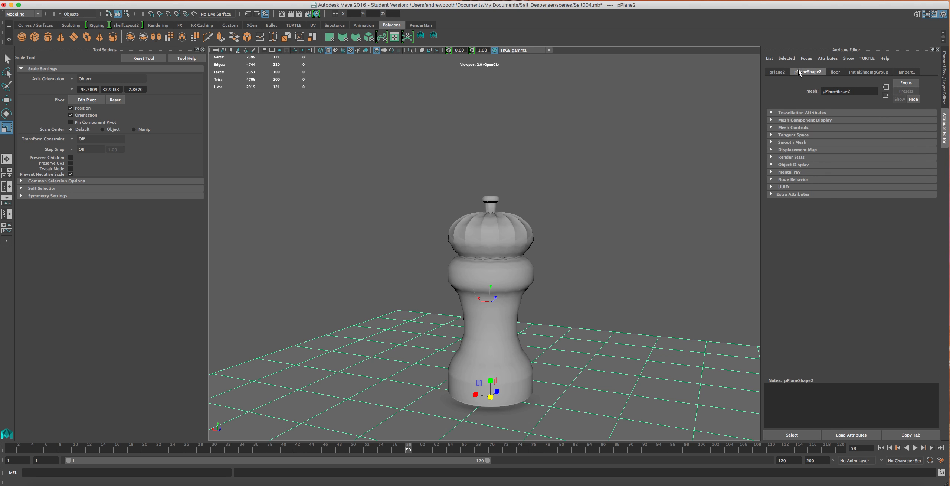
{"action": "left_click", "coordinate": [771, 112]}
Step: Switch the floor plane to edge selection and delete all interior edge loops running in one direction across it
{"action": "right_click_drag", "start_coordinate": [658, 303], "coordinate": [694, 294]}
{"action": "scroll", "coordinate": [613, 371], "scroll_direction": "down", "scroll_amount": 5}
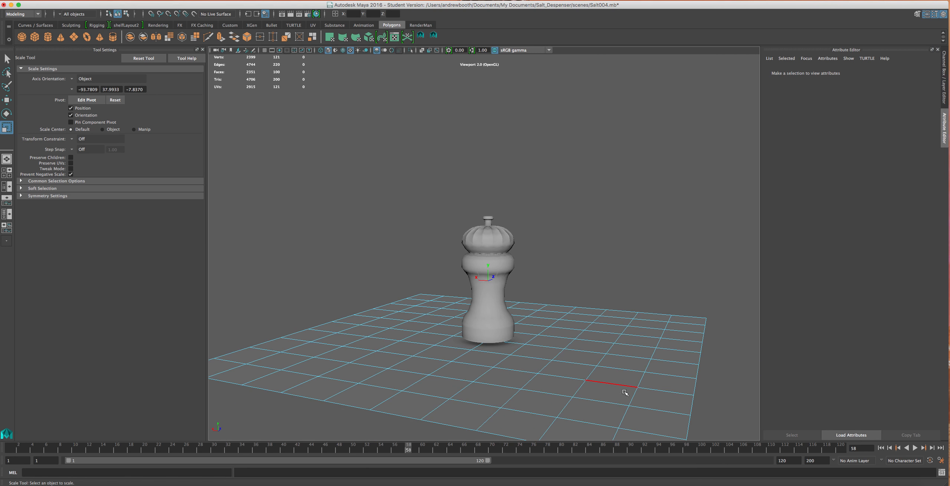
{"action": "double_click", "coordinate": [636, 397]}
{"action": "key", "text": "Delete"}
{"action": "double_click", "coordinate": [579, 390]}
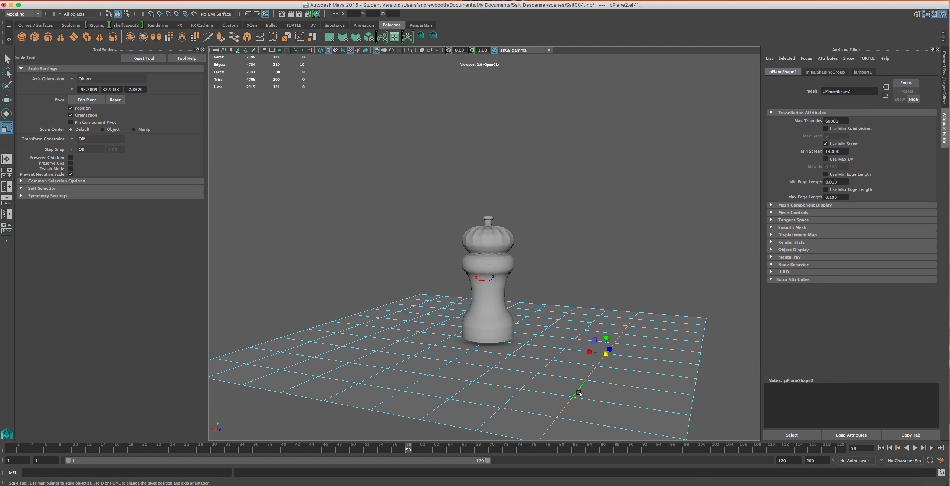
{"action": "key", "text": "Delete"}
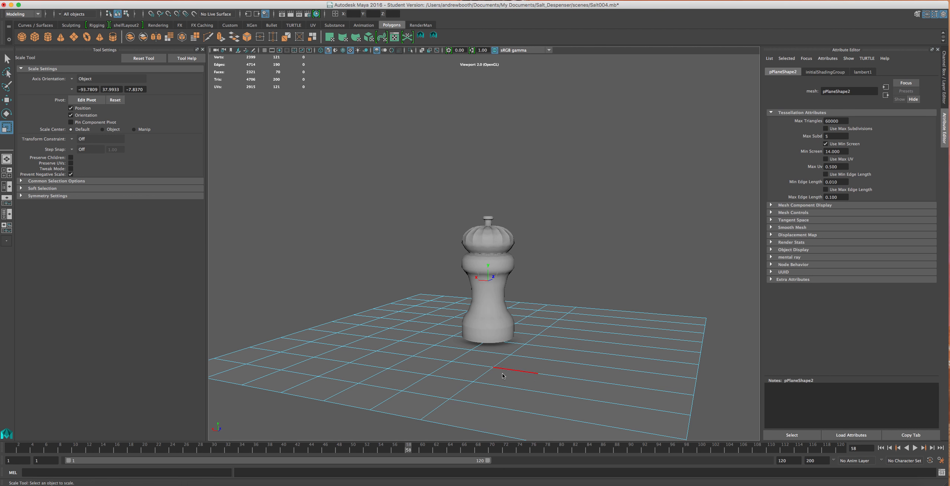
{"action": "double_click", "coordinate": [498, 372]}
{"action": "key", "text": "Delete"}
{"action": "double_click", "coordinate": [441, 365]}
{"action": "key", "text": "Delete"}
{"action": "double_click", "coordinate": [395, 365]}
{"action": "key", "text": "Delete"}
{"action": "double_click", "coordinate": [363, 357]}
{"action": "key", "text": "Delete"}
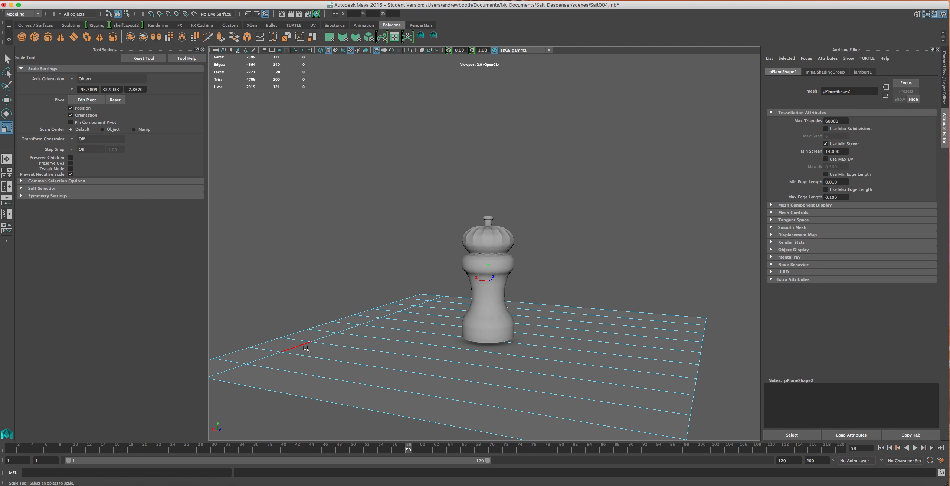
{"action": "double_click", "coordinate": [306, 349]}
{"action": "key", "text": "Delete"}
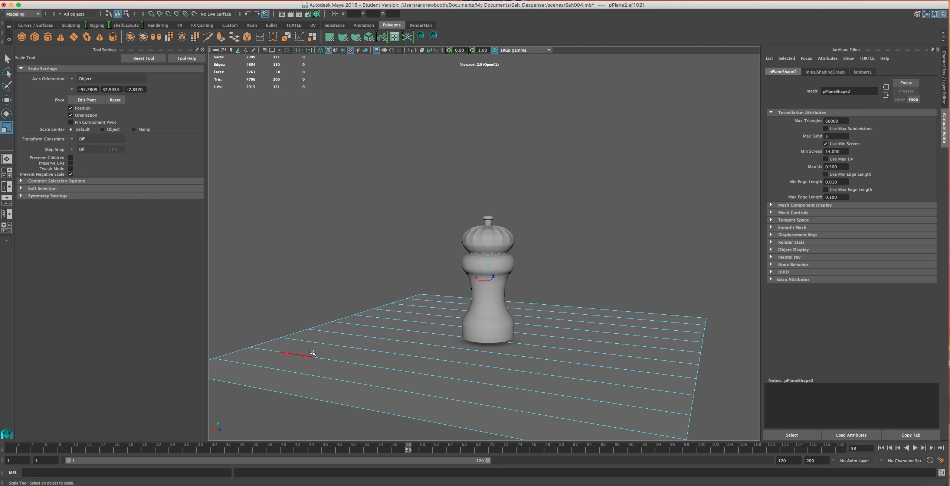
{"action": "left_click_drag", "start_coordinate": [352, 331], "coordinate": [376, 355], "text": "alt"}
{"action": "middle_click_drag", "start_coordinate": [376, 355], "coordinate": [377, 289], "text": "alt"}
{"action": "scroll", "coordinate": [384, 293], "scroll_direction": "down", "scroll_amount": 3}
{"action": "right_click_drag", "start_coordinate": [550, 343], "coordinate": [528, 299]}
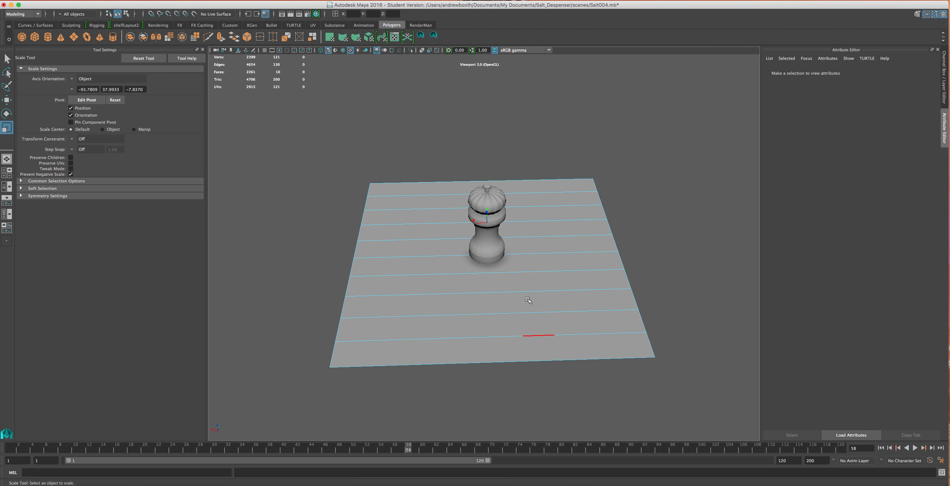
{"action": "left_click_drag", "start_coordinate": [574, 225], "coordinate": [568, 234], "text": "alt"}
{"action": "left_click_drag", "start_coordinate": [595, 147], "coordinate": [384, 436]}
{"action": "key", "text": "Delete"}
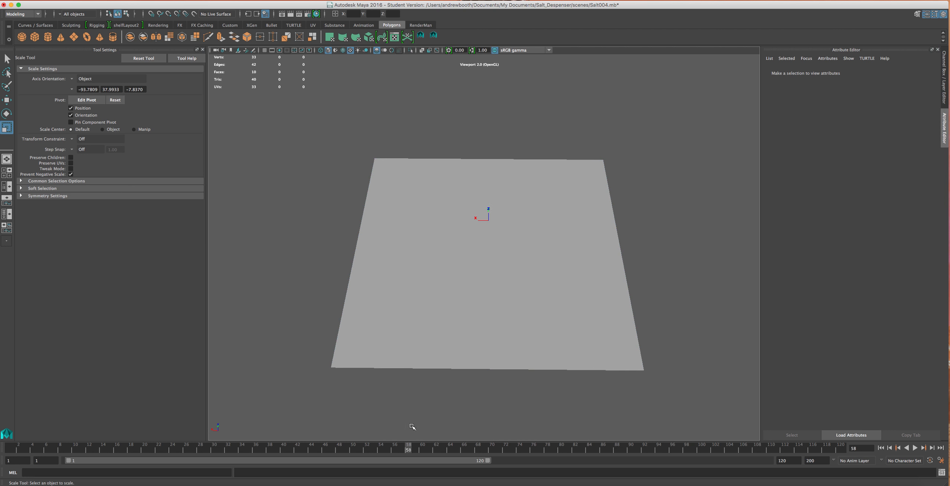
{"action": "key", "text": "z"}
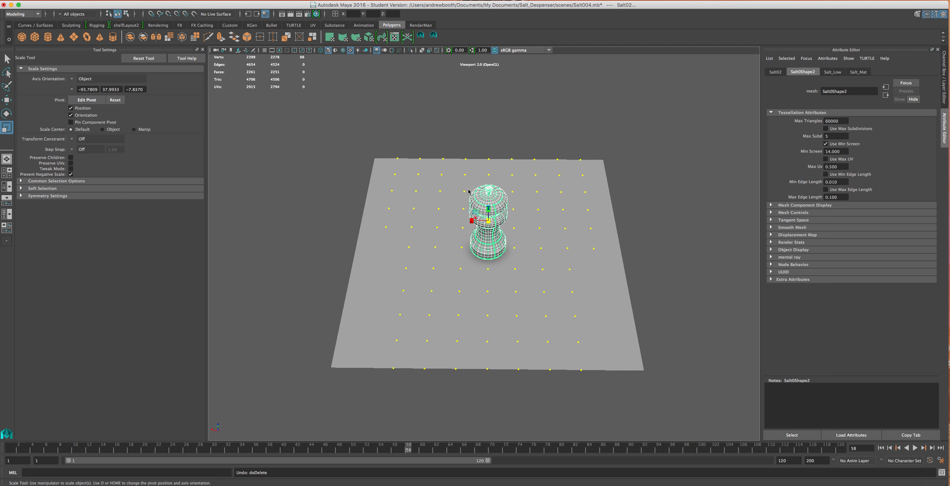
Step: Select the floor plane's leftover interior vertices, remove both shakers from the selection, and delete those vertices
{"action": "left_click", "coordinate": [549, 285]}
{"action": "right_click_drag", "start_coordinate": [605, 305], "coordinate": [569, 304]}
{"action": "left_click_drag", "start_coordinate": [600, 372], "coordinate": [402, 152]}
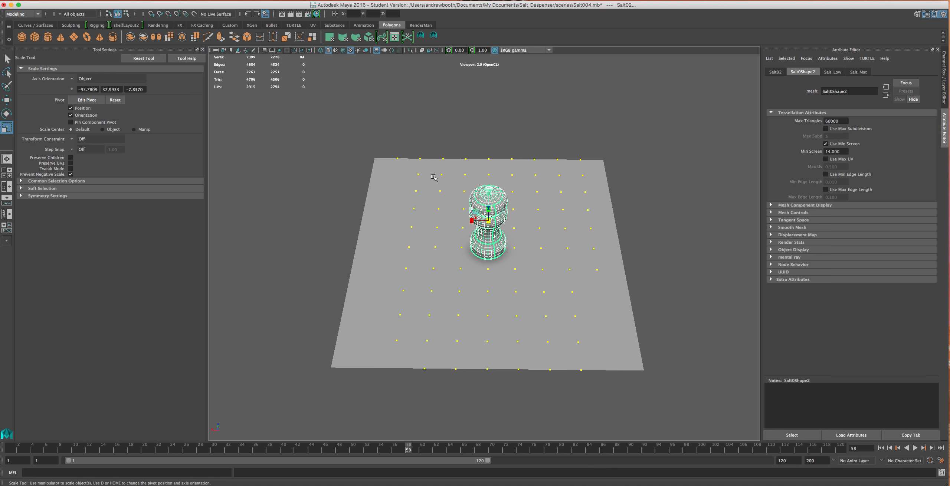
{"action": "key", "text": "f"}
{"action": "left_click", "coordinate": [501, 220], "text": "shift"}
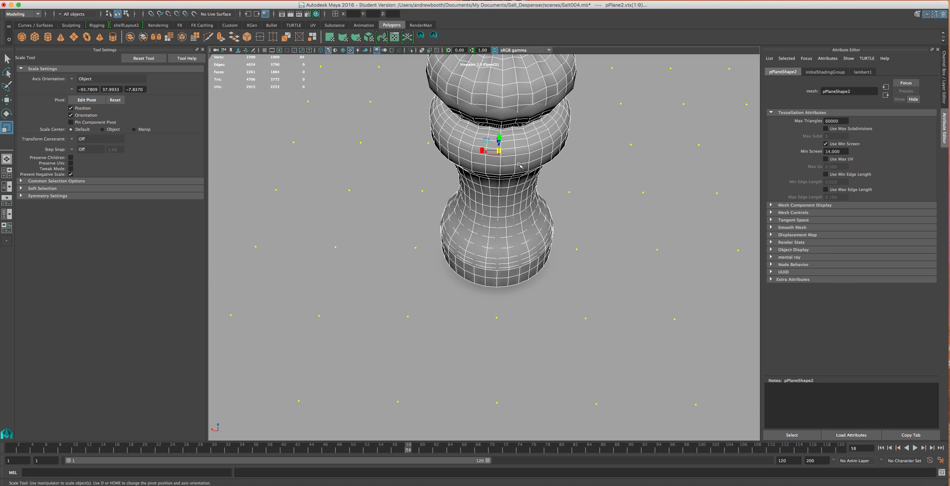
{"action": "left_click", "coordinate": [546, 88], "text": "shift"}
{"action": "right_click_drag", "start_coordinate": [546, 88], "coordinate": [528, 189], "text": "alt"}
{"action": "key", "text": "Delete"}
Step: Delete the remaining stray vertices near the floor plane's two opposite sides, keeping the shakers and the plane's outer corners
{"action": "right_click_drag", "start_coordinate": [513, 281], "coordinate": [463, 282]}
{"action": "left_click_drag", "start_coordinate": [579, 282], "coordinate": [616, 359]}
{"action": "key", "text": "Delete"}
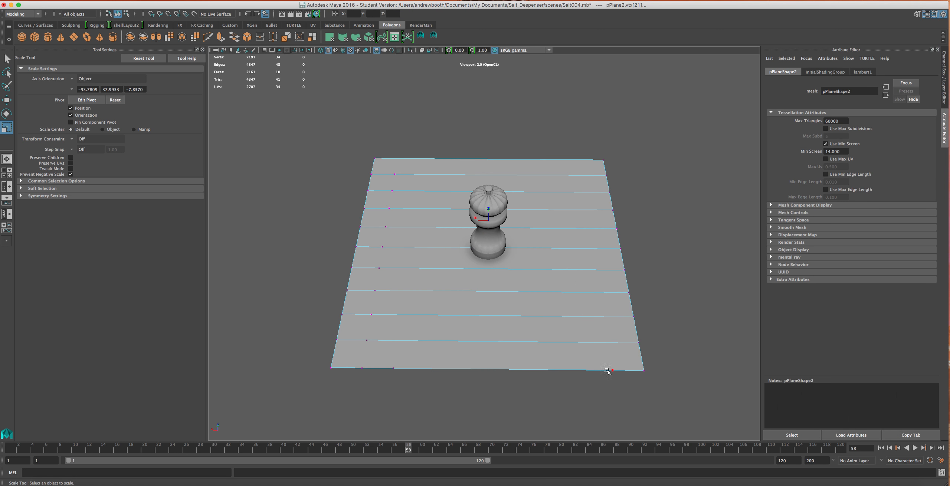
{"action": "key", "text": "Delete"}
{"action": "left_click_drag", "start_coordinate": [419, 139], "coordinate": [388, 407]}
{"action": "key", "text": "Delete"}
{"action": "left_click_drag", "start_coordinate": [418, 269], "coordinate": [368, 400]}
{"action": "key", "text": "Delete"}
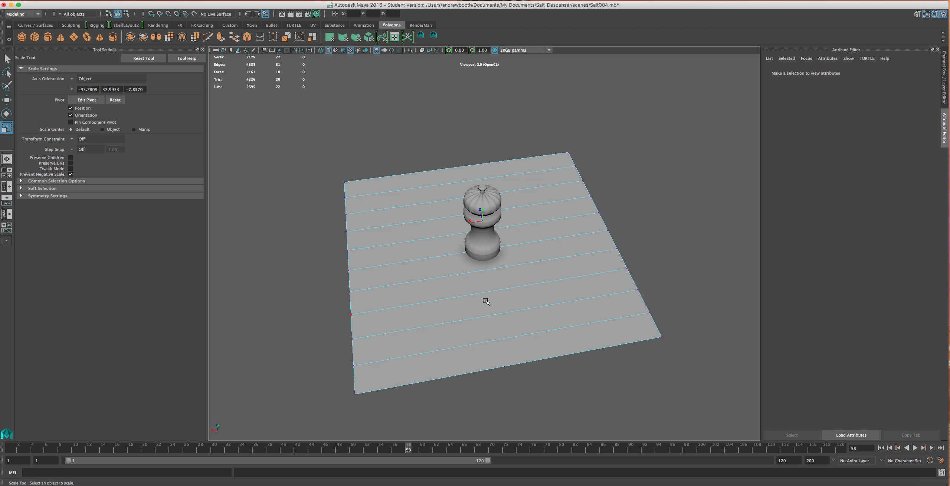
Step: Select all remaining interior edges across the floor plane and delete them, leaving a single face
{"action": "left_click_drag", "start_coordinate": [485, 301], "coordinate": [484, 306], "text": "alt"}
{"action": "right_click_drag", "start_coordinate": [521, 295], "coordinate": [522, 273]}
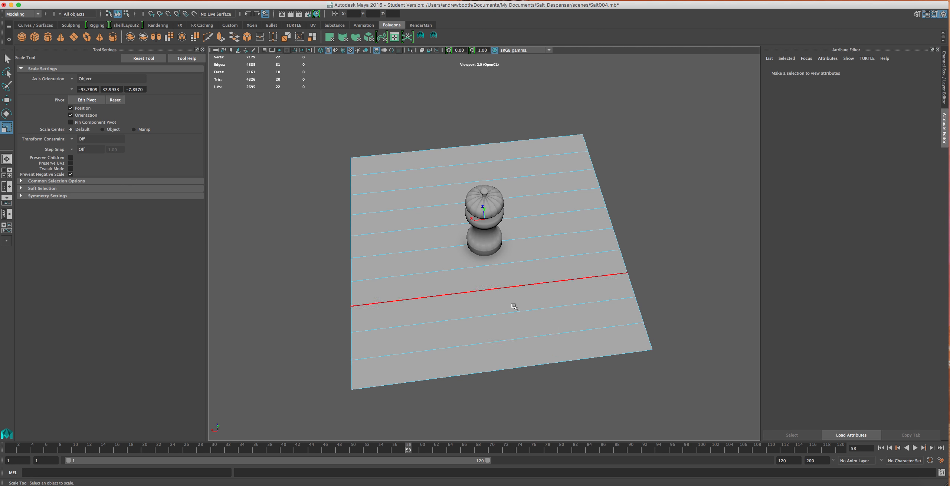
{"action": "left_click", "coordinate": [509, 333]}
{"action": "left_click", "coordinate": [456, 318], "text": "shift"}
{"action": "left_click", "coordinate": [408, 298], "text": "shift"}
{"action": "left_click", "coordinate": [428, 271], "text": "shift"}
{"action": "left_click", "coordinate": [423, 250], "text": "shift"}
{"action": "left_click", "coordinate": [406, 212], "text": "shift"}
{"action": "left_click", "coordinate": [408, 225], "text": "shift"}
{"action": "left_click", "coordinate": [396, 189], "text": "shift"}
{"action": "left_click", "coordinate": [394, 177], "text": "shift"}
{"action": "key", "text": "Delete"}
{"action": "left_click_drag", "start_coordinate": [395, 276], "coordinate": [475, 261], "text": "alt"}
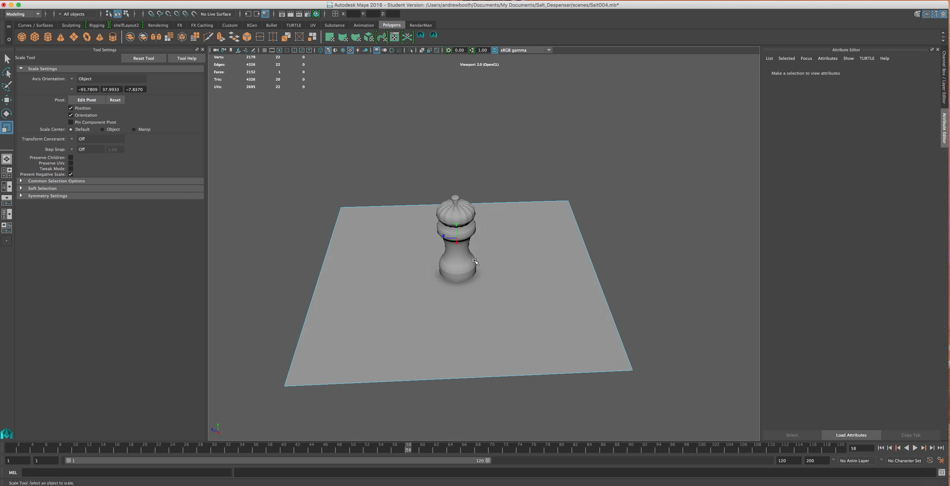
Step: Delete the leftover non-corner vertices along the floor plane's two opposite borders and return to object selection
{"action": "right_click_drag", "start_coordinate": [492, 304], "coordinate": [458, 284]}
{"action": "left_click_drag", "start_coordinate": [573, 163], "coordinate": [362, 194]}
{"action": "key", "text": "Delete"}
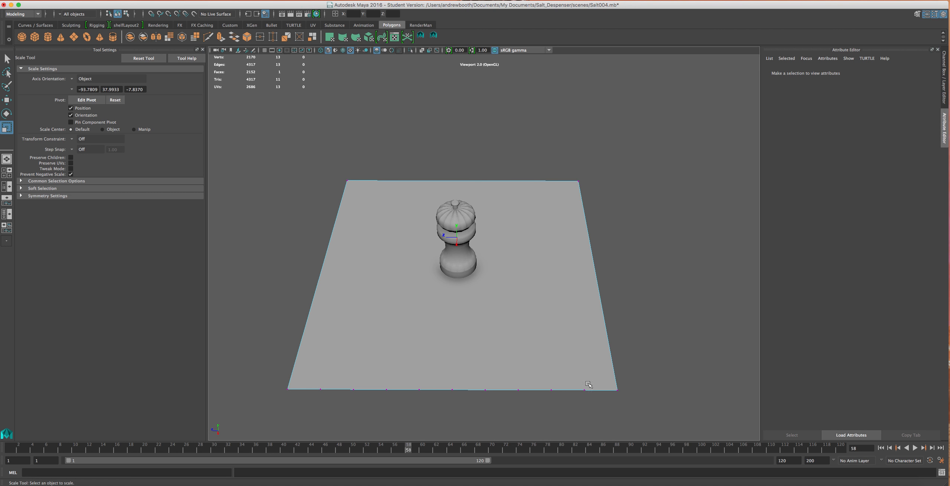
{"action": "left_click_drag", "start_coordinate": [597, 378], "coordinate": [320, 409]}
{"action": "key", "text": "Delete"}
{"action": "right_click_drag", "start_coordinate": [552, 294], "coordinate": [584, 283]}
Step: Select the high-poly shaker and then the low-poly shaker to compare their polygon counts
{"action": "scroll", "coordinate": [584, 302], "scroll_direction": "up", "scroll_amount": 3}
{"action": "left_click_drag", "start_coordinate": [570, 297], "coordinate": [532, 273], "text": "alt"}
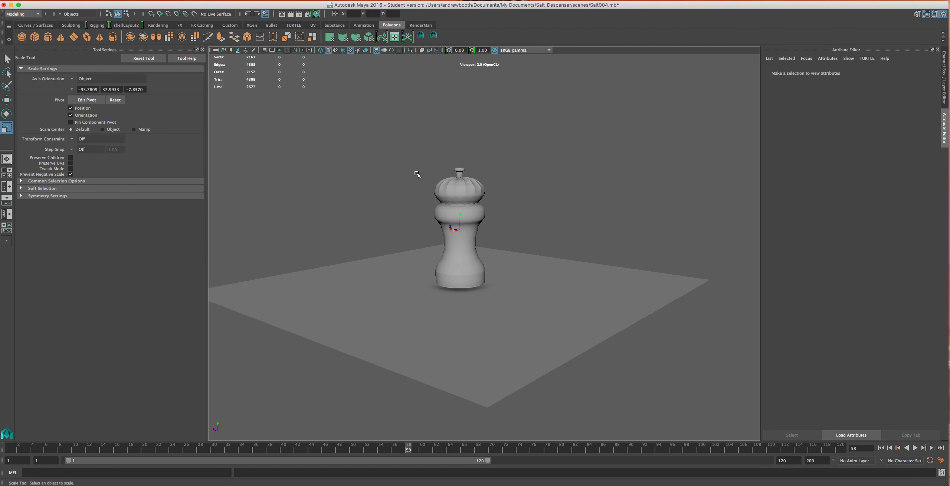
{"action": "scroll", "coordinate": [417, 174], "scroll_direction": "up", "scroll_amount": 1}
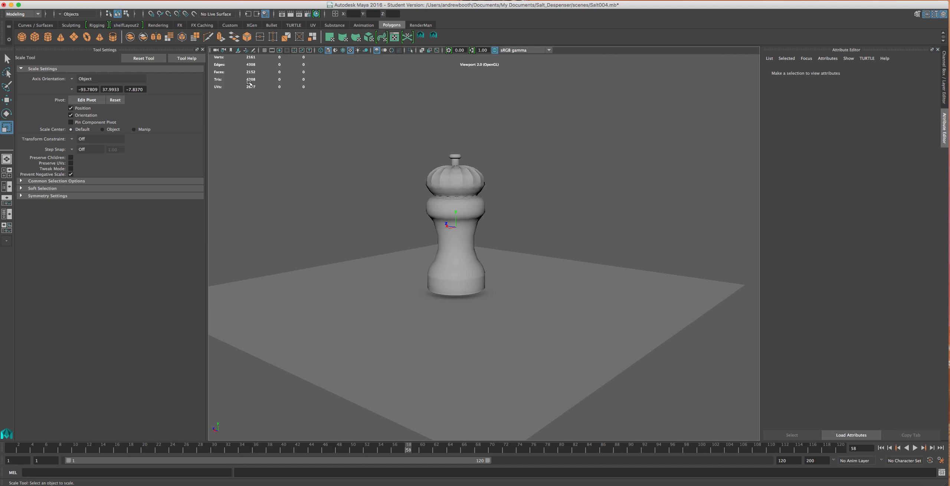
{"action": "scroll", "coordinate": [372, 297], "scroll_direction": "up", "scroll_amount": 5}
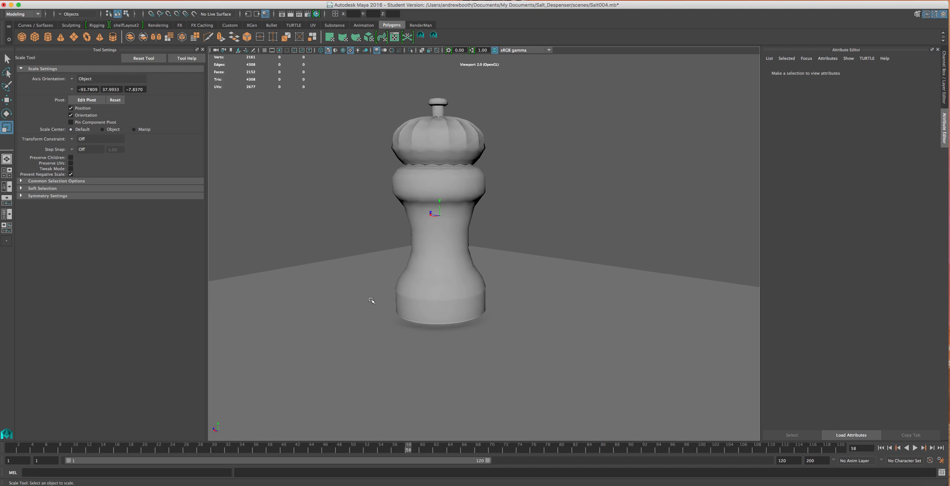
{"action": "left_click", "coordinate": [426, 128]}
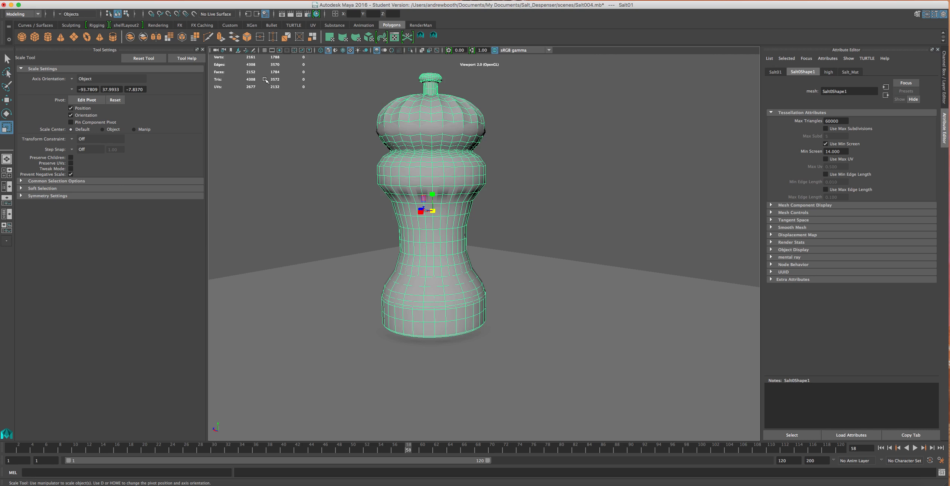
{"action": "left_click", "coordinate": [436, 131]}
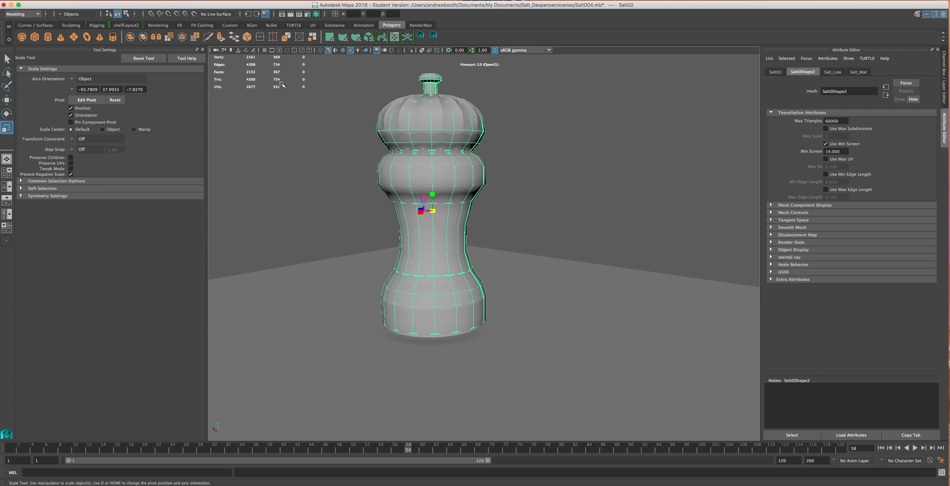
Step: Examine the low-poly shaker's wireframe up close and in relation to the floor plane
{"action": "scroll", "coordinate": [349, 185], "scroll_direction": "up", "scroll_amount": 3}
{"action": "scroll", "coordinate": [392, 350], "scroll_direction": "up", "scroll_amount": 2}
{"action": "scroll", "coordinate": [392, 351], "scroll_direction": "down", "scroll_amount": 6}
{"action": "left_click_drag", "start_coordinate": [392, 352], "coordinate": [430, 297], "text": "alt"}
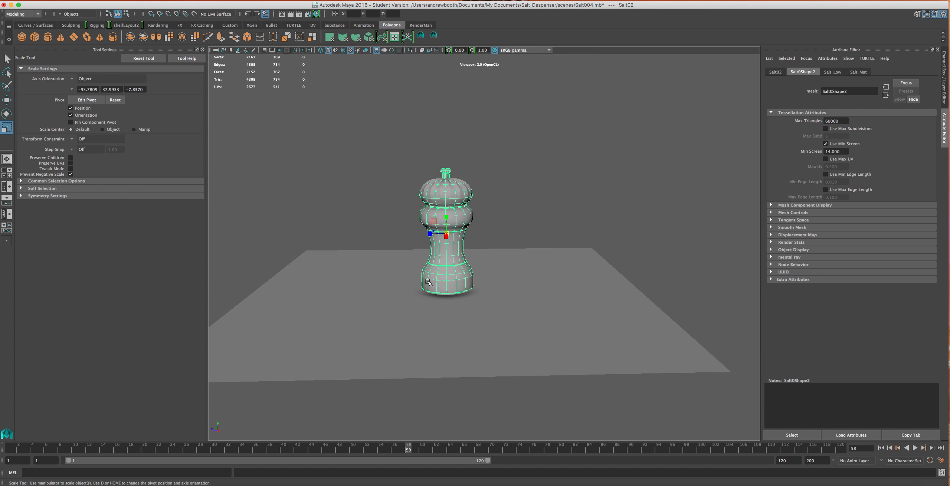
{"action": "scroll", "coordinate": [435, 261], "scroll_direction": "up", "scroll_amount": 3}
{"action": "scroll", "coordinate": [435, 261], "scroll_direction": "up", "scroll_amount": 4}
{"action": "scroll", "coordinate": [433, 268], "scroll_direction": "down", "scroll_amount": 3}
{"action": "left_click_drag", "start_coordinate": [431, 266], "coordinate": [414, 281], "text": "alt"}
{"action": "scroll", "coordinate": [415, 283], "scroll_direction": "up", "scroll_amount": 2}
{"action": "middle_click_drag", "start_coordinate": [416, 284], "coordinate": [471, 334], "text": "alt"}
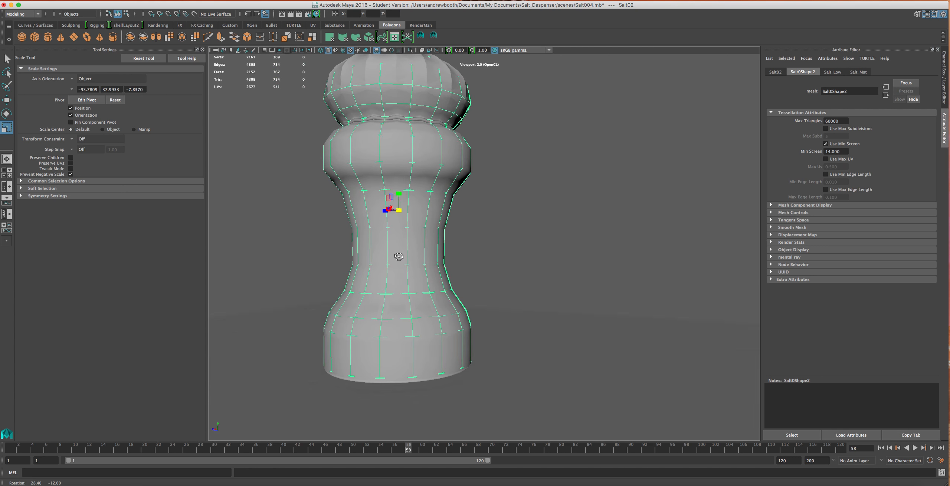
{"action": "middle_click_drag", "start_coordinate": [444, 278], "coordinate": [448, 301], "text": "alt"}
{"action": "left_click_drag", "start_coordinate": [439, 272], "coordinate": [423, 283], "text": "alt"}
{"action": "scroll", "coordinate": [423, 283], "scroll_direction": "down", "scroll_amount": 10}
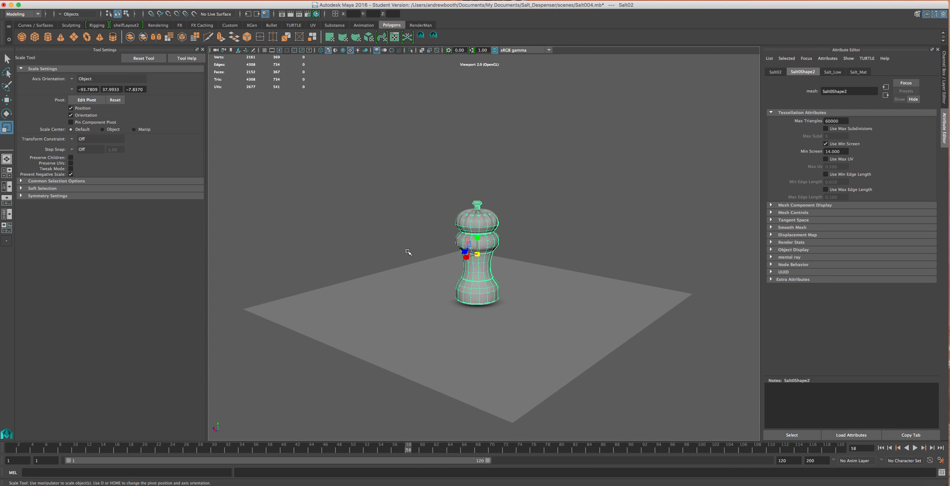
Step: Clear the selection and inspect the overall scene and the shaker's fluted cap up close
{"action": "left_click", "coordinate": [408, 252]}
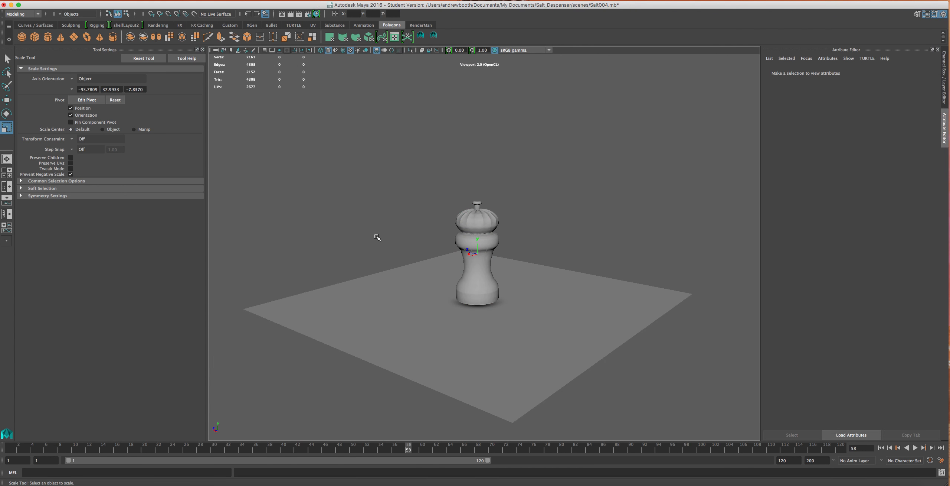
{"action": "left_click_drag", "start_coordinate": [378, 236], "coordinate": [382, 258], "text": "alt"}
{"action": "scroll", "coordinate": [390, 272], "scroll_direction": "down", "scroll_amount": 2}
{"action": "scroll", "coordinate": [391, 273], "scroll_direction": "down", "scroll_amount": 4}
{"action": "scroll", "coordinate": [392, 274], "scroll_direction": "up", "scroll_amount": 3}
{"action": "scroll", "coordinate": [394, 276], "scroll_direction": "down", "scroll_amount": 3}
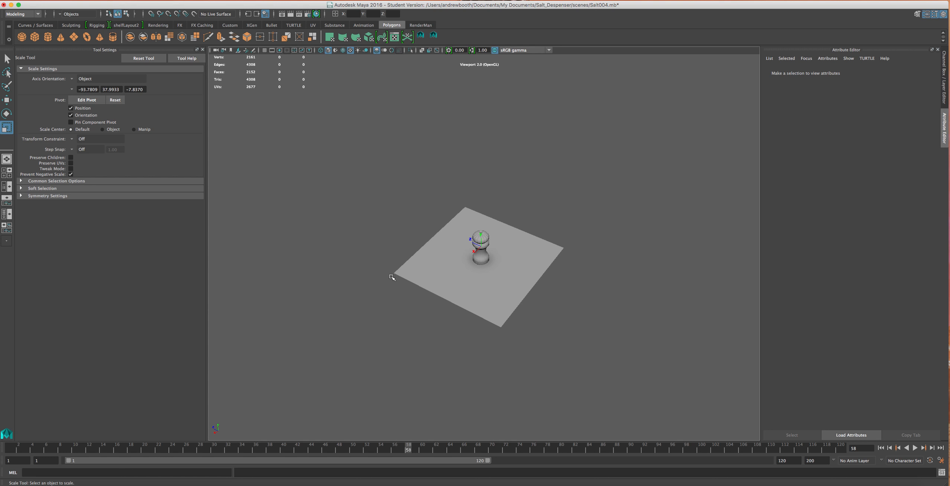
{"action": "left_click_drag", "start_coordinate": [396, 280], "coordinate": [468, 272], "text": "alt"}
{"action": "scroll", "coordinate": [462, 271], "scroll_direction": "up", "scroll_amount": 3}
{"action": "scroll", "coordinate": [456, 272], "scroll_direction": "down", "scroll_amount": 1}
{"action": "scroll", "coordinate": [456, 272], "scroll_direction": "down", "scroll_amount": 1}
{"action": "scroll", "coordinate": [457, 274], "scroll_direction": "up", "scroll_amount": 2}
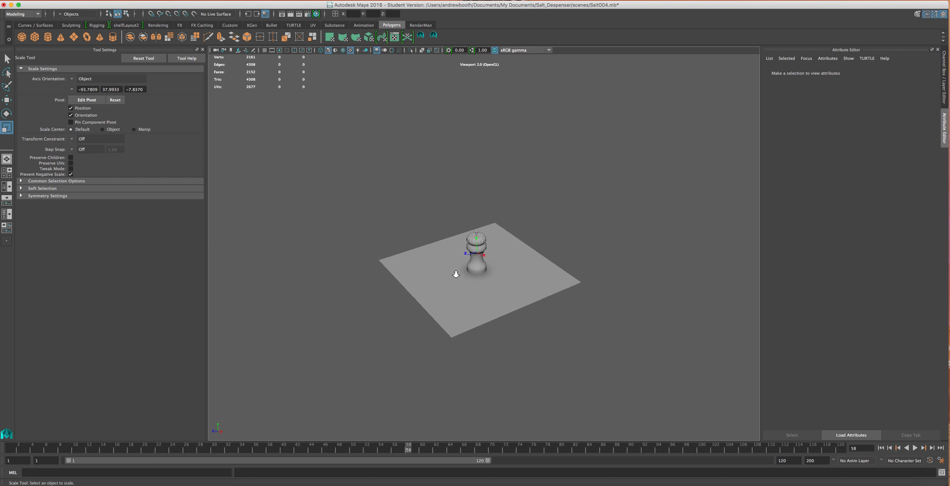
{"action": "scroll", "coordinate": [456, 275], "scroll_direction": "down", "scroll_amount": 3}
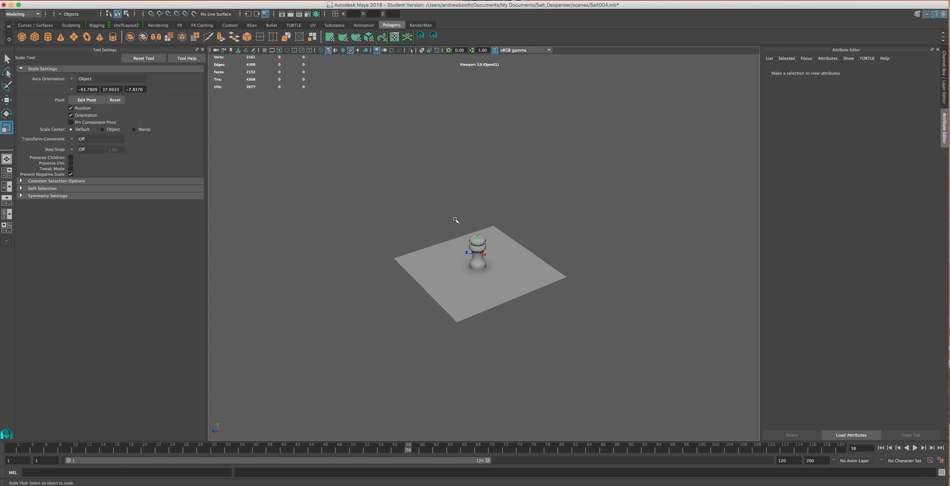
{"action": "right_click_drag", "start_coordinate": [481, 260], "coordinate": [502, 248]}
{"action": "scroll", "coordinate": [382, 290], "scroll_direction": "up", "scroll_amount": 5}
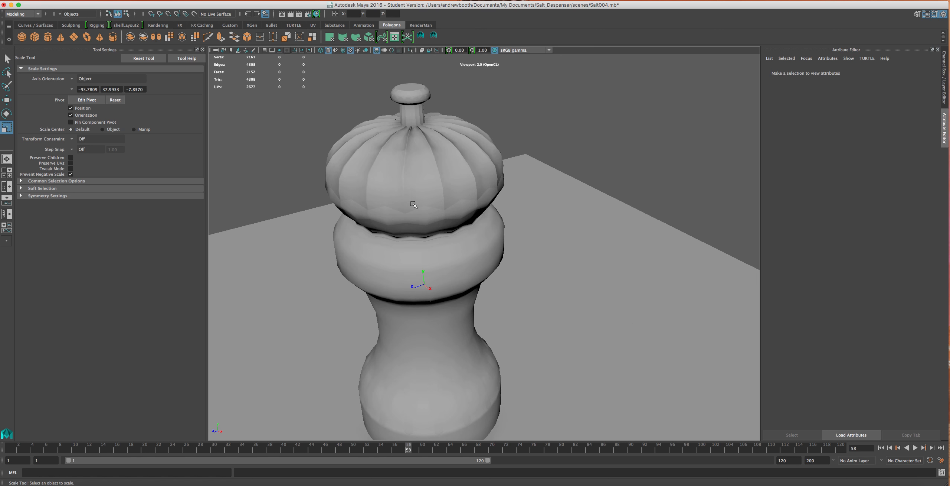
{"action": "scroll", "coordinate": [417, 205], "scroll_direction": "down", "scroll_amount": 5}
{"action": "scroll", "coordinate": [432, 204], "scroll_direction": "down", "scroll_amount": 2}
{"action": "scroll", "coordinate": [438, 261], "scroll_direction": "down", "scroll_amount": 8}
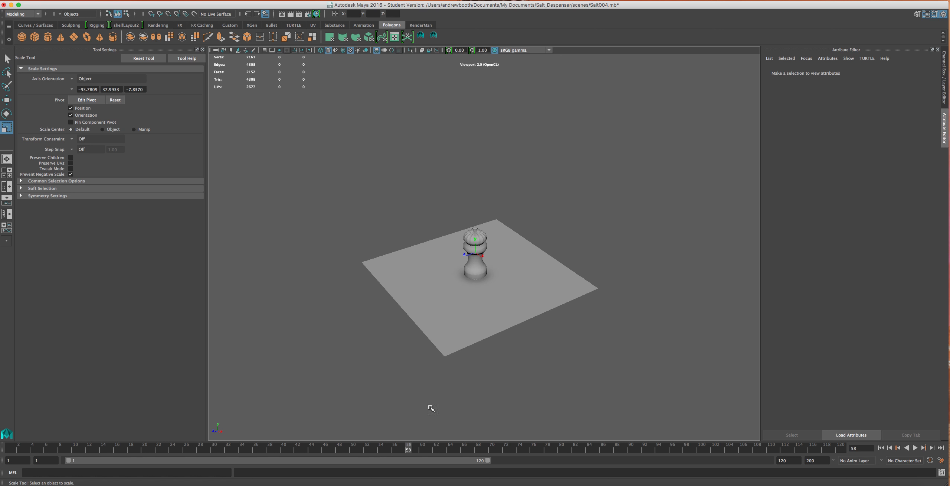
{"action": "scroll", "coordinate": [475, 293], "scroll_direction": "up", "scroll_amount": 6}
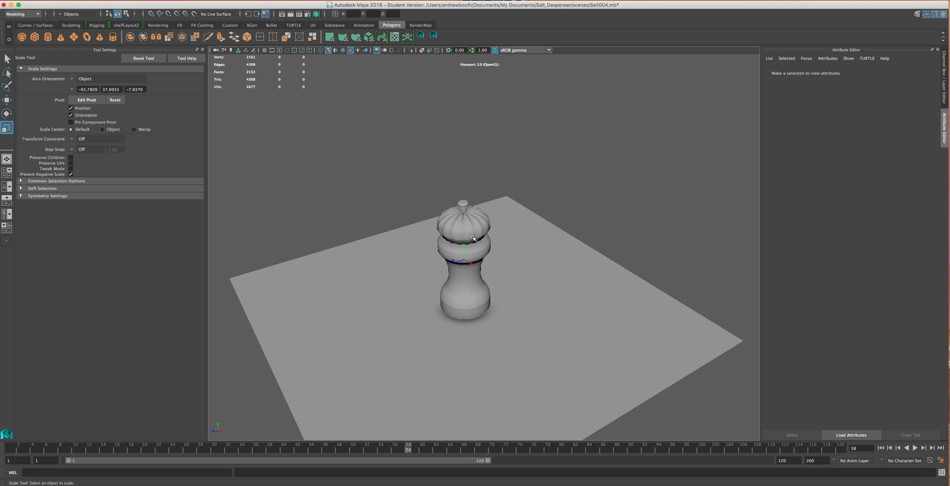
{"action": "scroll", "coordinate": [468, 234], "scroll_direction": "up", "scroll_amount": 10}
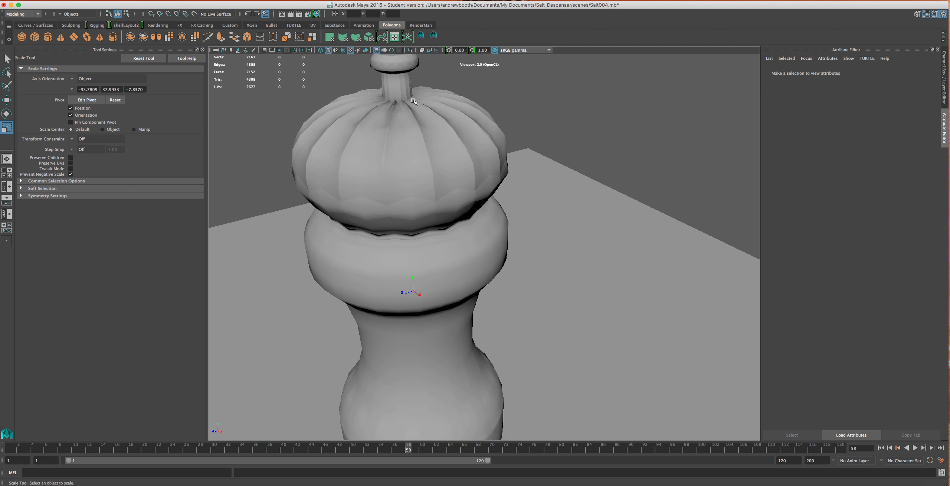
{"action": "scroll", "coordinate": [412, 221], "scroll_direction": "down", "scroll_amount": 8}
{"action": "scroll", "coordinate": [412, 221], "scroll_direction": "down", "scroll_amount": 4}
Step: Select both shakers together with the floor plane and save the scene over Salt004.mb
{"action": "left_click_drag", "start_coordinate": [384, 178], "coordinate": [521, 333]}
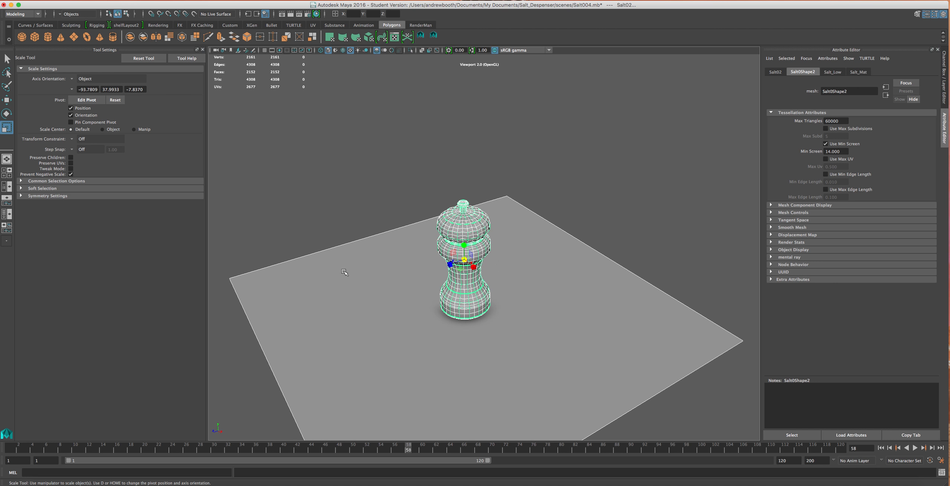
{"action": "scroll", "coordinate": [351, 273], "scroll_direction": "up", "scroll_amount": 2}
{"action": "key", "text": "super+s"}
{"action": "key", "text": "Return"}
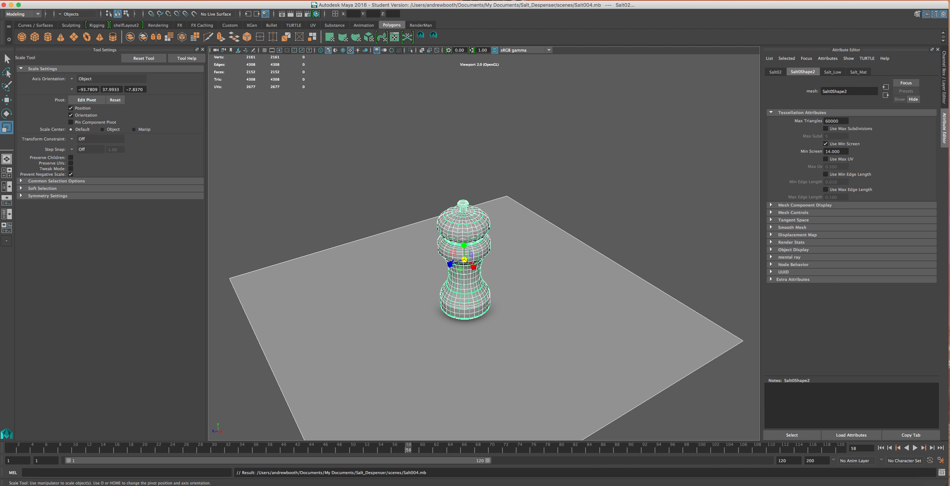
Step: Open the Export Selection dialog for the shakers and floor, and move it clear of the model
{"action": "left_click", "coordinate": [99, 0]}
{"action": "mouse_move", "coordinate": [46, 1]}
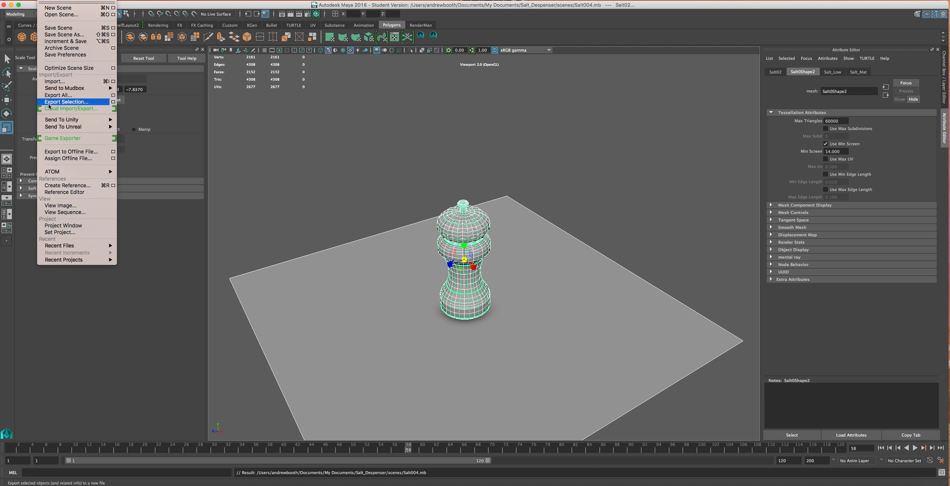
{"action": "left_click", "coordinate": [50, 102]}
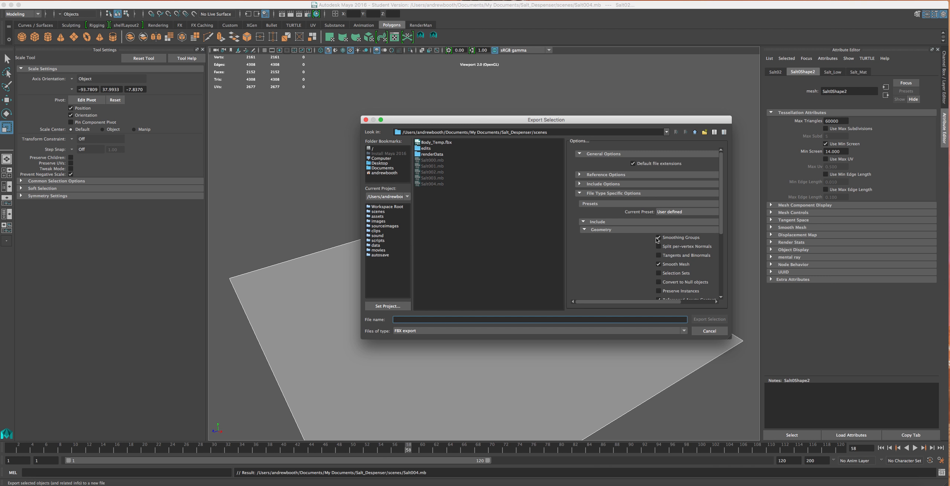
{"action": "left_click_drag", "start_coordinate": [493, 121], "coordinate": [715, 129]}
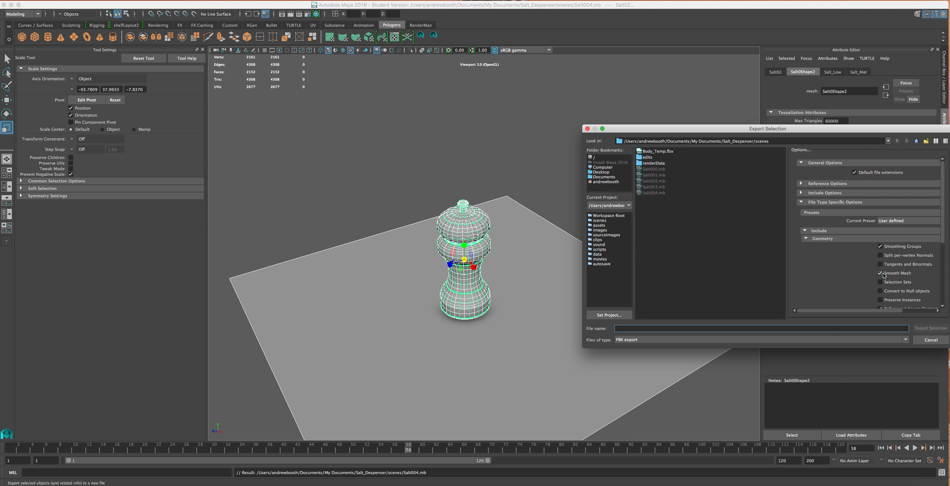
Step: Review the FBX export options, expanding the reference, include and advanced sections and checking the geometry settings
{"action": "scroll", "coordinate": [885, 277], "scroll_direction": "down", "scroll_amount": 3}
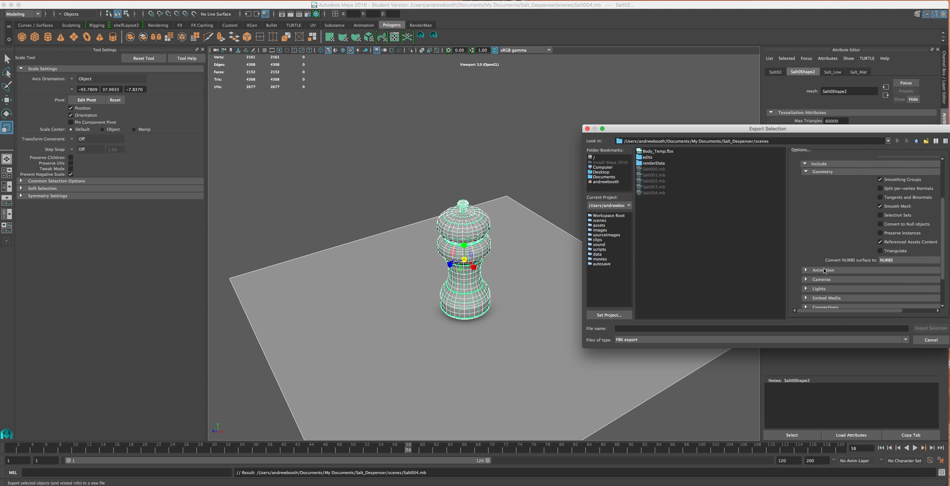
{"action": "scroll", "coordinate": [863, 272], "scroll_direction": "up", "scroll_amount": 3}
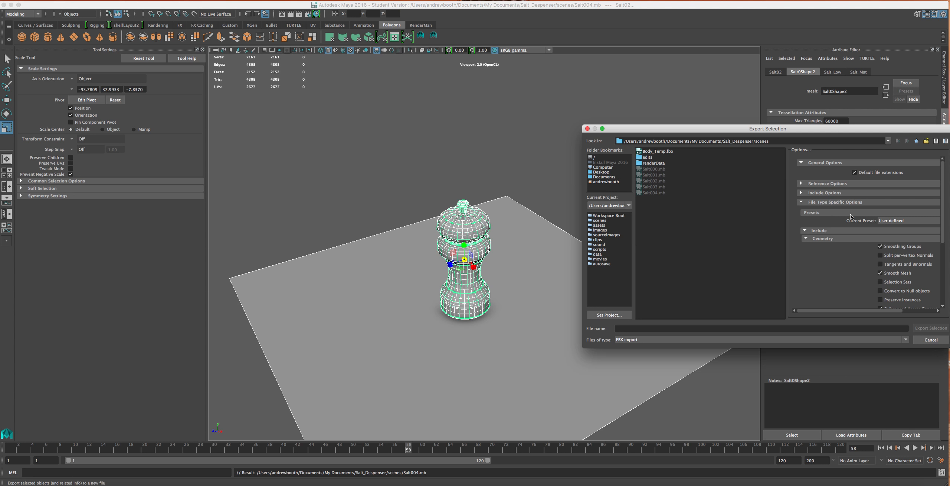
{"action": "left_click", "coordinate": [802, 193]}
{"action": "left_click", "coordinate": [801, 184]}
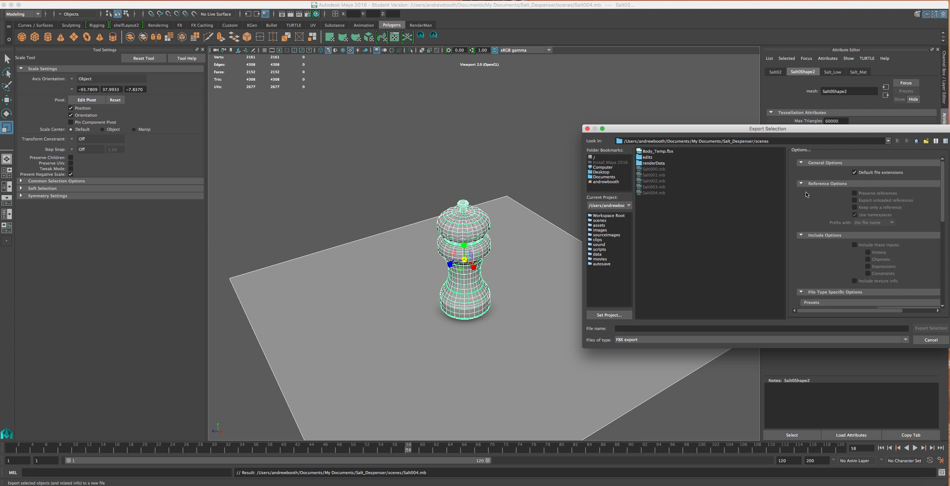
{"action": "scroll", "coordinate": [813, 208], "scroll_direction": "down", "scroll_amount": 8}
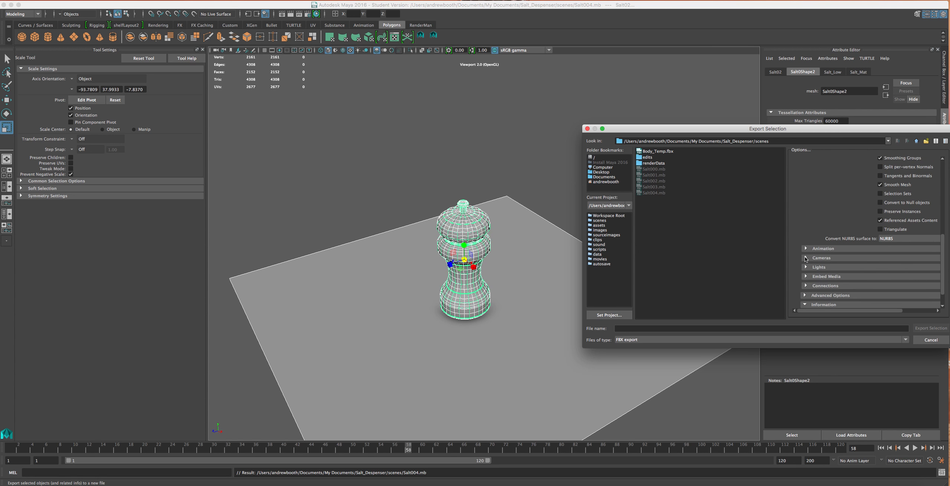
{"action": "scroll", "coordinate": [801, 263], "scroll_direction": "down", "scroll_amount": 2}
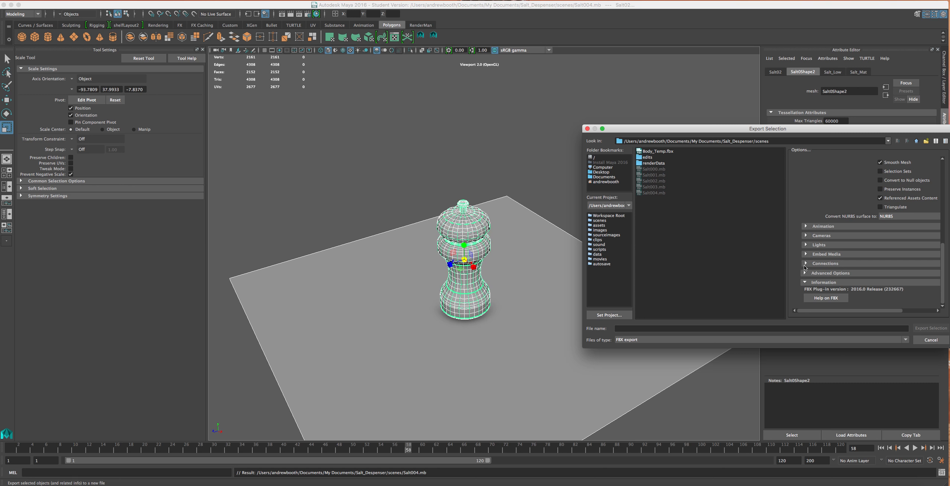
{"action": "left_click", "coordinate": [806, 246]}
{"action": "left_click", "coordinate": [806, 246]}
{"action": "left_click", "coordinate": [806, 274]}
{"action": "scroll", "coordinate": [806, 274], "scroll_direction": "down", "scroll_amount": 2}
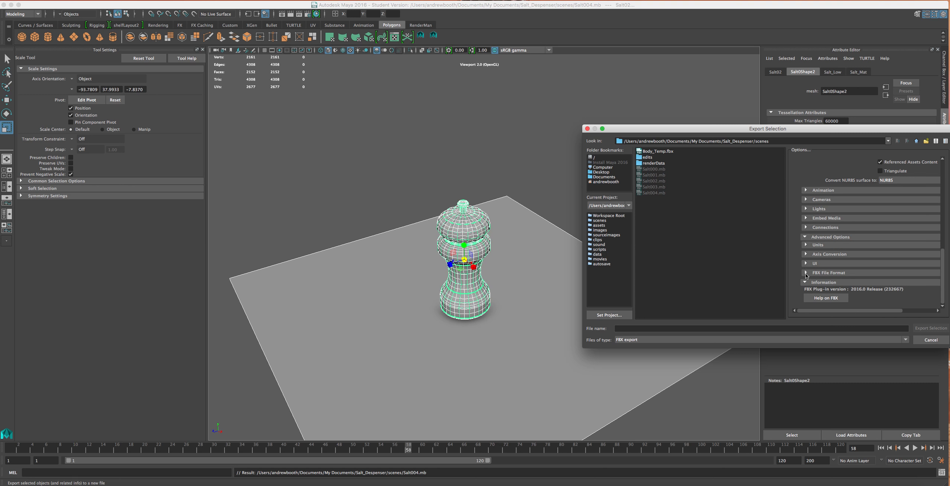
{"action": "scroll", "coordinate": [804, 262], "scroll_direction": "up", "scroll_amount": 3}
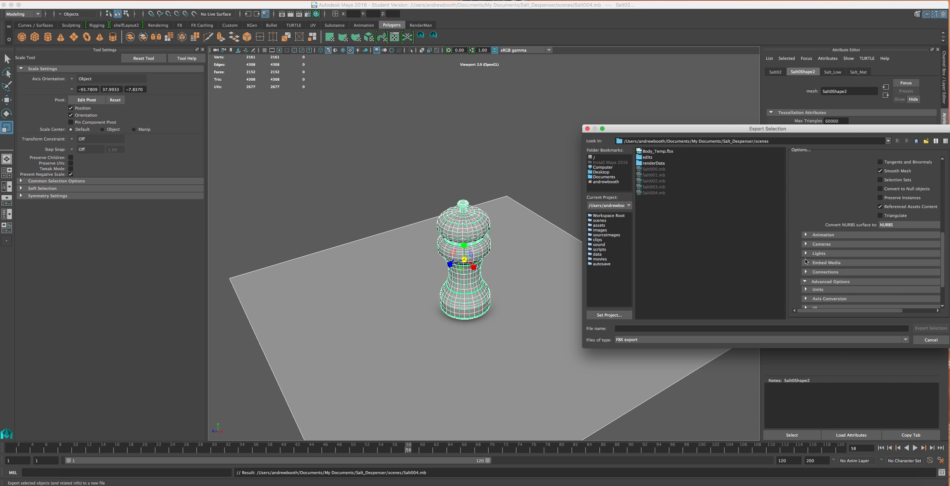
{"action": "scroll", "coordinate": [805, 260], "scroll_direction": "up", "scroll_amount": 9}
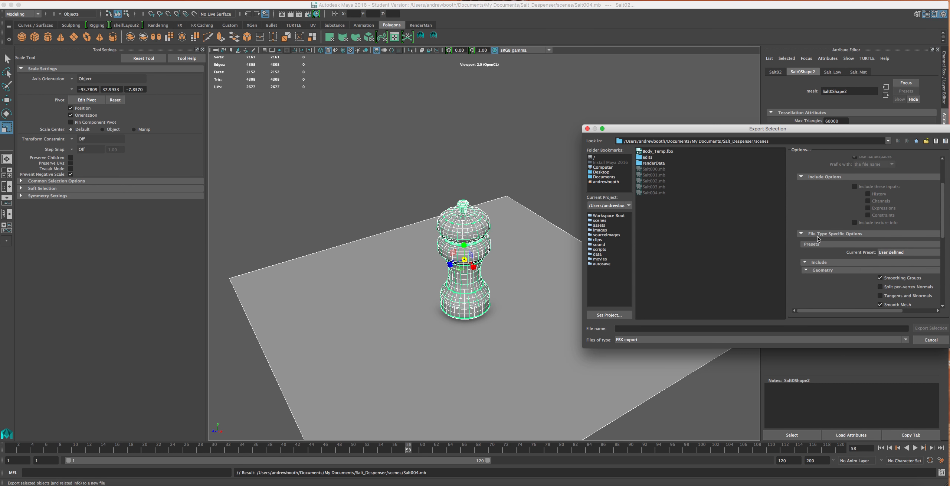
{"action": "scroll", "coordinate": [819, 238], "scroll_direction": "up", "scroll_amount": 4}
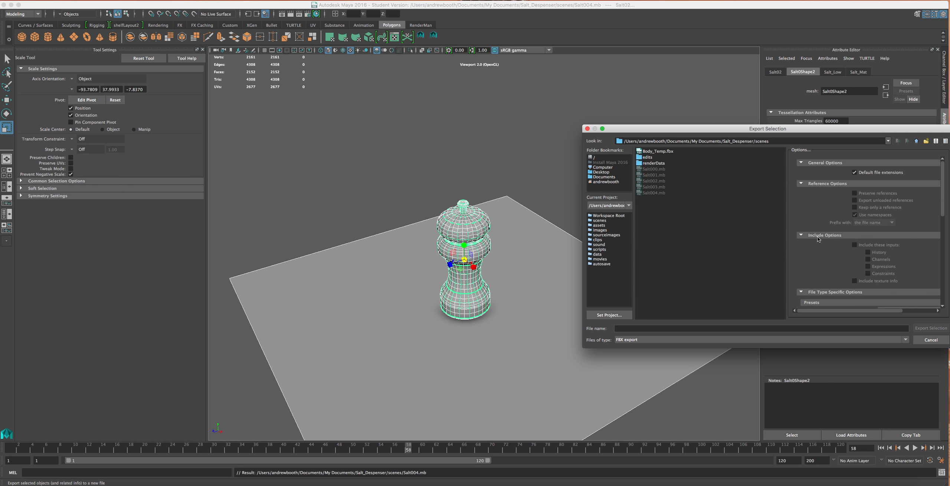
Step: Export the selected shakers and floor plane in FBX export format under the file name Salt
{"action": "left_click", "coordinate": [680, 329]}
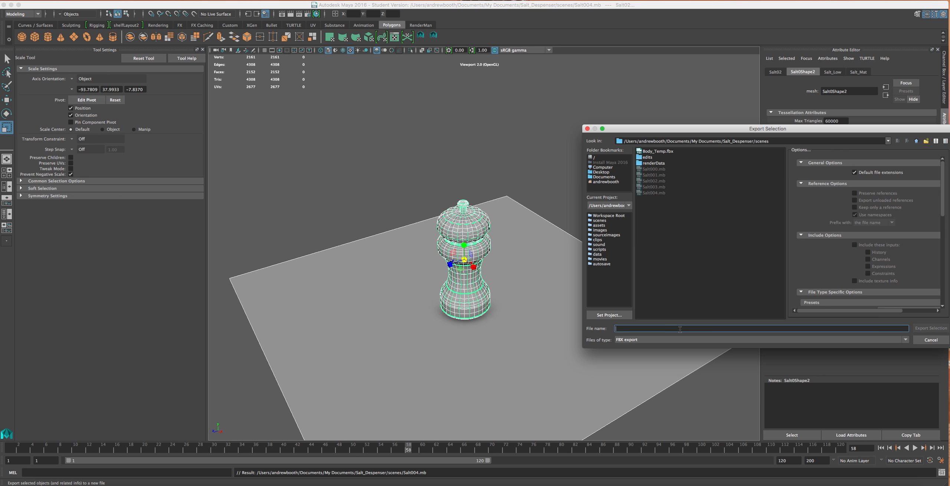
{"action": "type", "text": "Salt"}
{"action": "scroll", "coordinate": [642, 334], "scroll_direction": "down", "scroll_amount": 2}
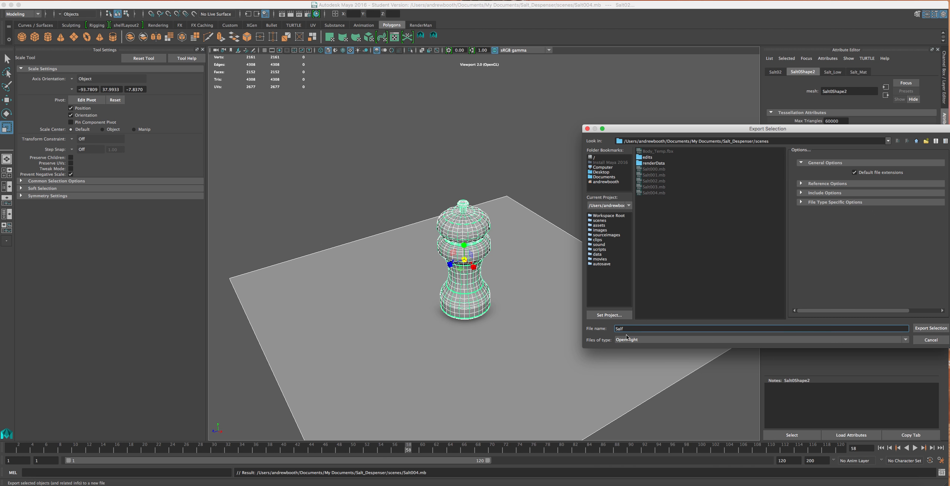
{"action": "key", "text": "BackSpace"}
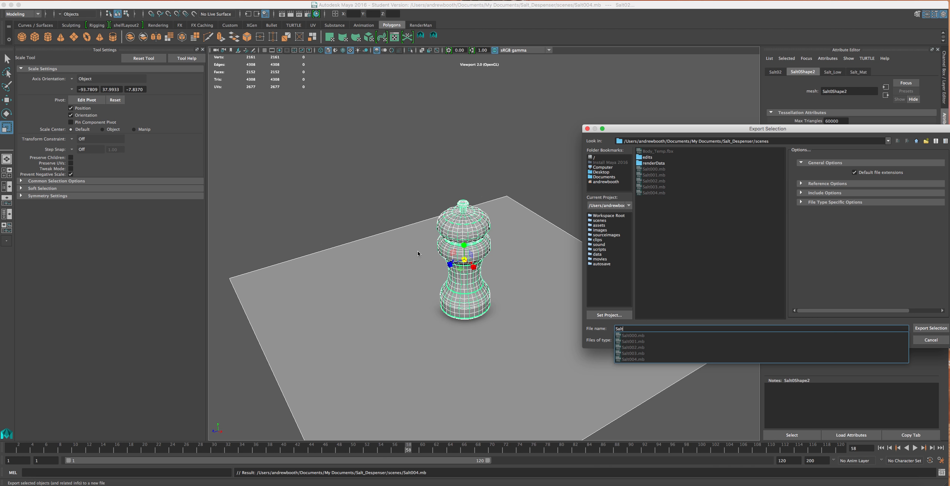
{"action": "left_click", "coordinate": [932, 331]}
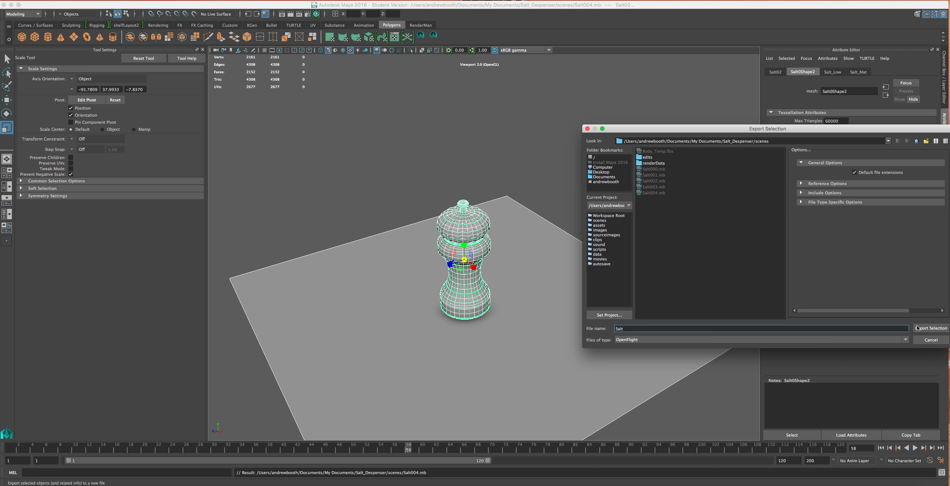
{"action": "left_click", "coordinate": [822, 340]}
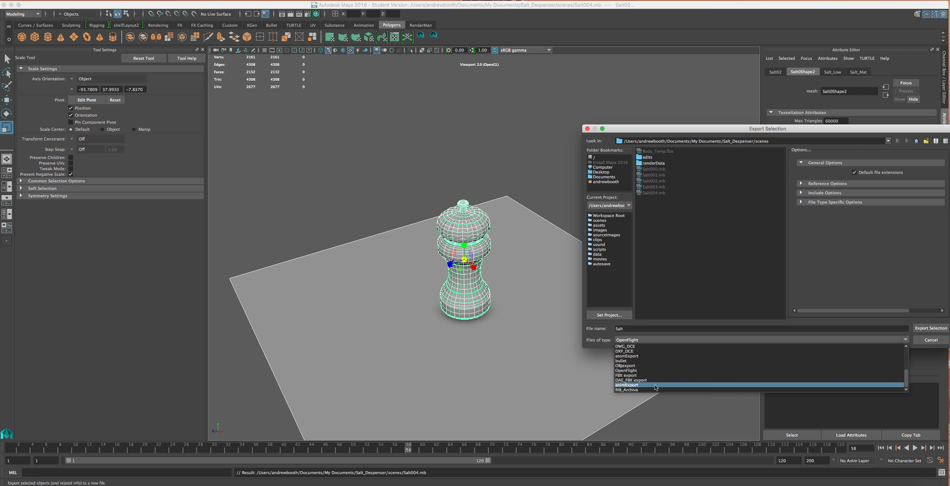
{"action": "left_click", "coordinate": [643, 375]}
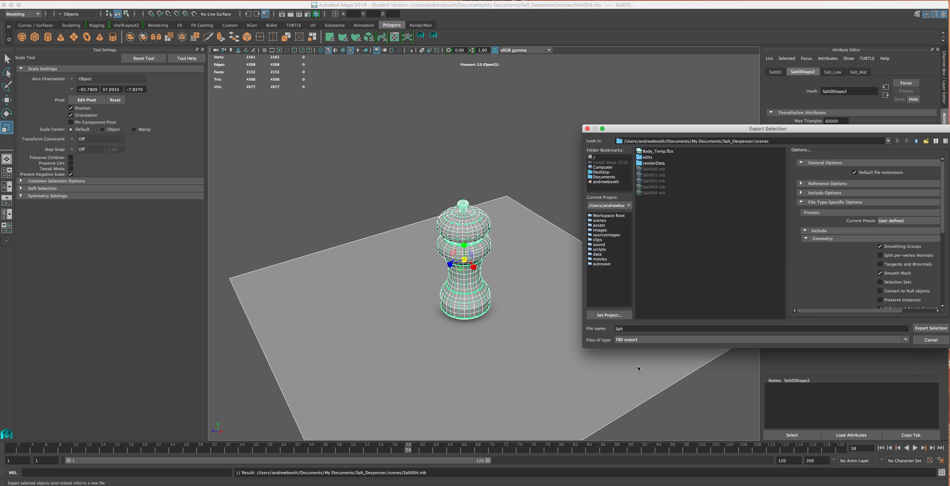
{"action": "mouse_move", "coordinate": [470, 482]}
{"action": "left_click", "coordinate": [932, 328]}
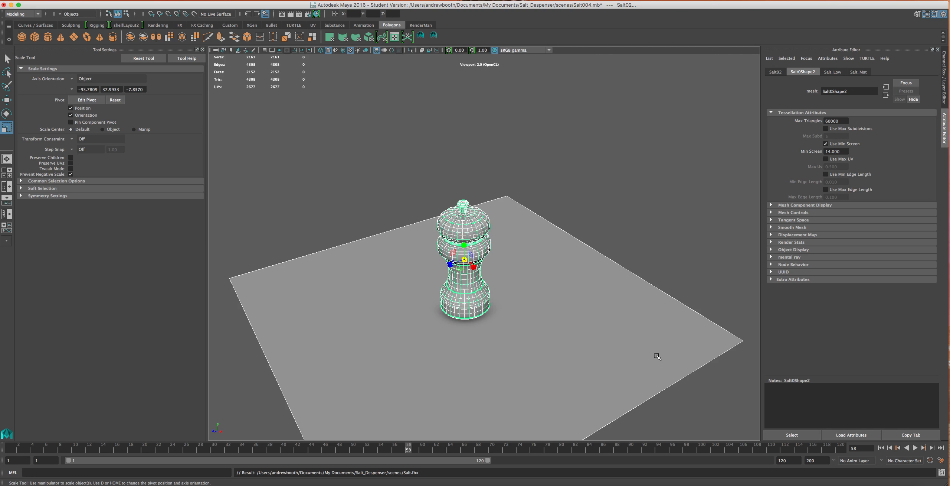
Step: Select only the high-poly shaker and export it as an FBX named Salt_high
{"action": "scroll", "coordinate": [453, 233], "scroll_direction": "up", "scroll_amount": 4}
{"action": "left_click", "coordinate": [463, 197]}
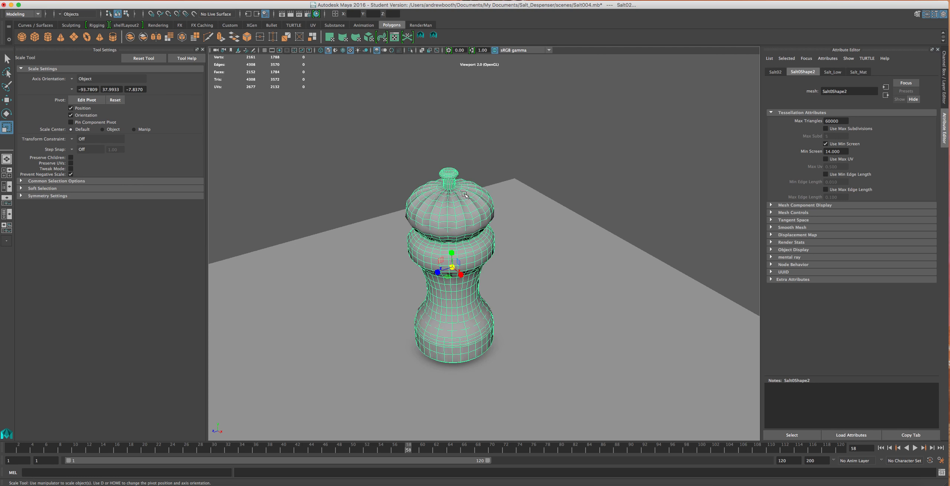
{"action": "scroll", "coordinate": [546, 279], "scroll_direction": "up", "scroll_amount": 3}
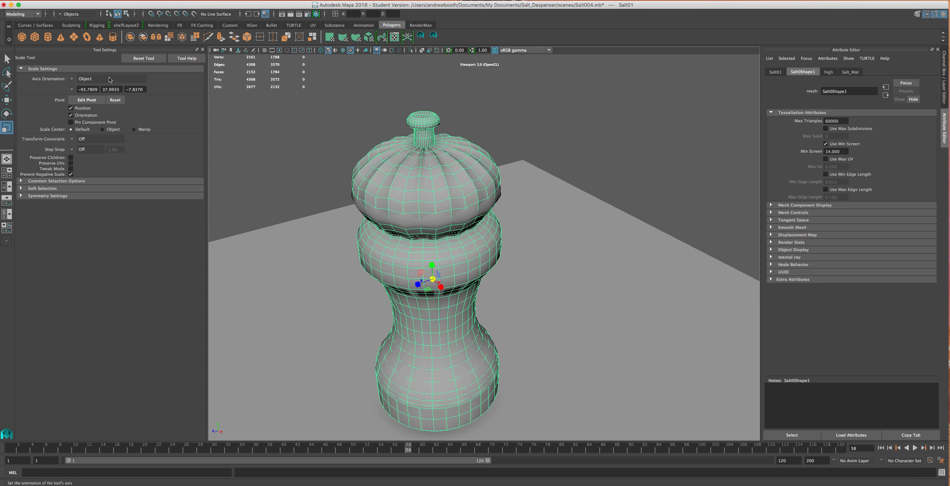
{"action": "left_click", "coordinate": [60, 4]}
{"action": "mouse_move", "coordinate": [45, 0]}
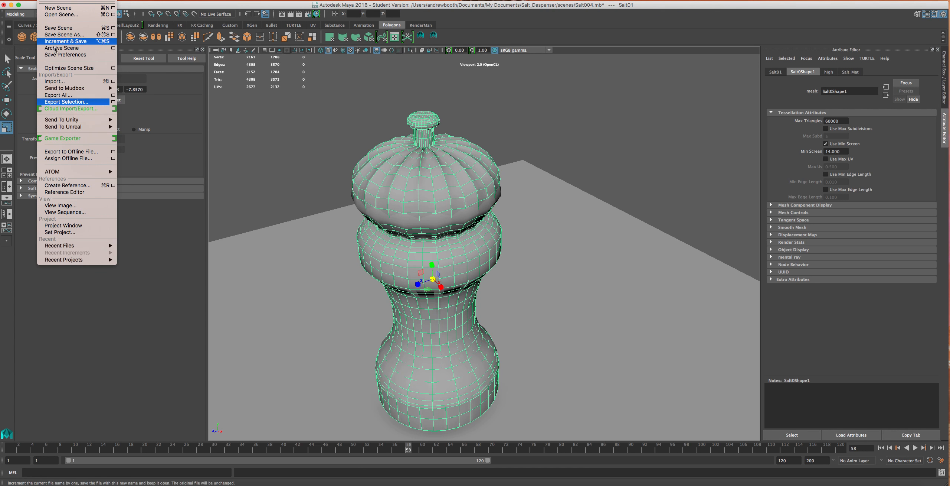
{"action": "left_click", "coordinate": [63, 102]}
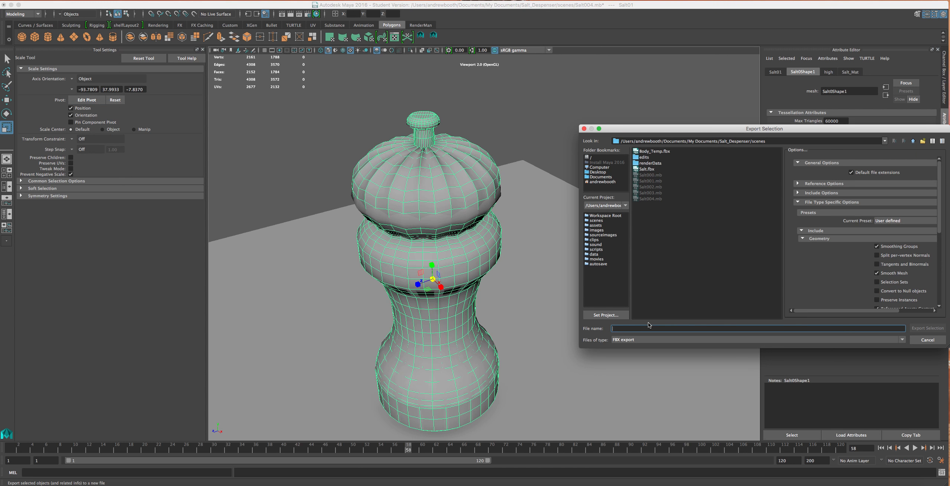
{"action": "type", "text": "Sa"}
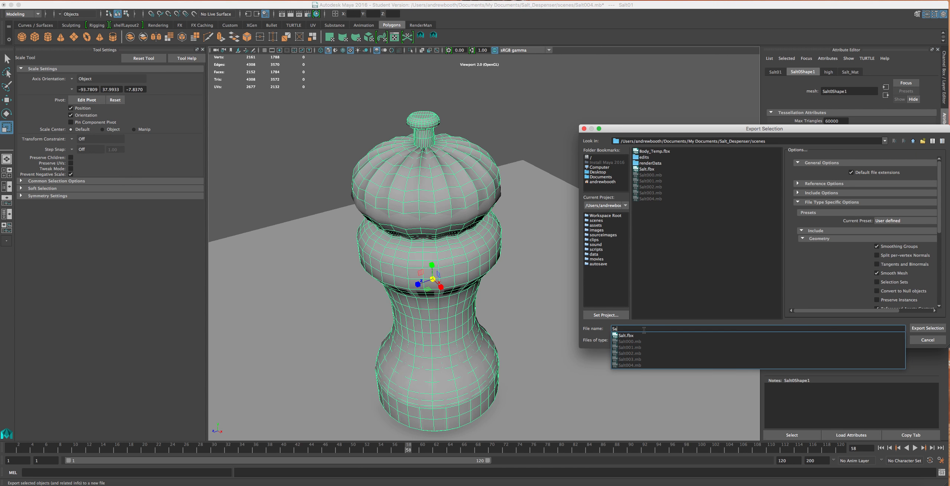
{"action": "type", "text": "lthi"}
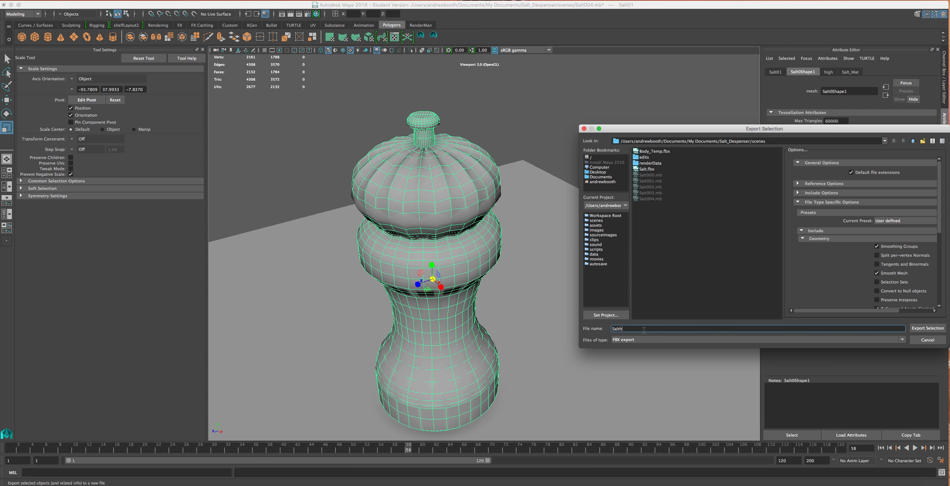
{"action": "key", "text": "BackSpace"}
{"action": "type", "text": "_"}
{"action": "left_click", "coordinate": [928, 327]}
Step: Select only the low-poly shaker and export it as an FBX named Salt_Low
{"action": "left_click", "coordinate": [397, 218]}
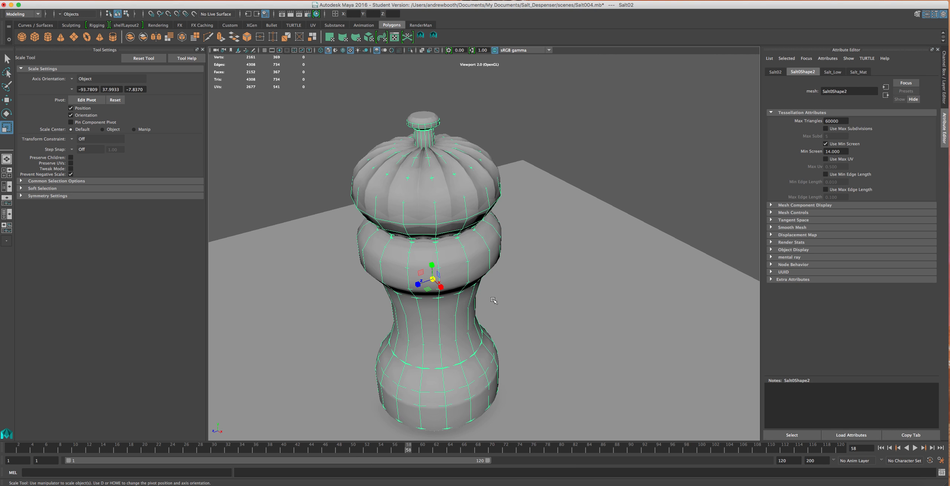
{"action": "left_click", "coordinate": [51, 5]}
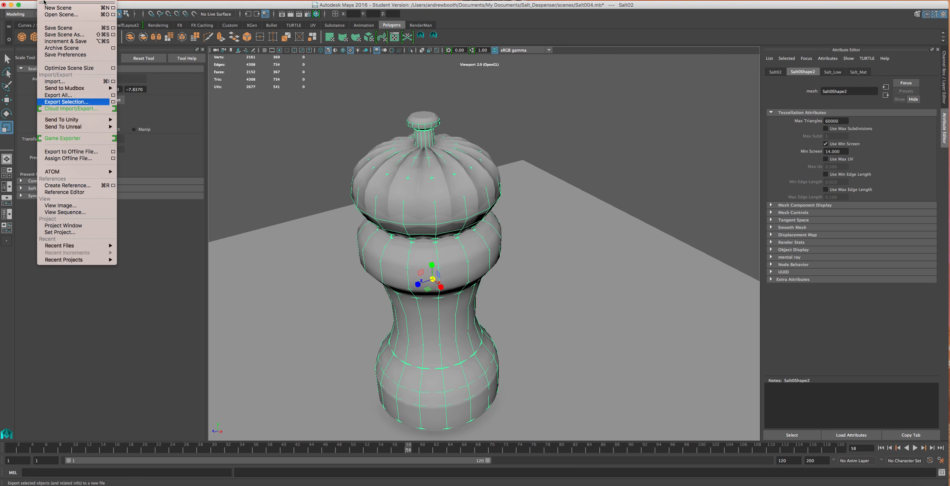
{"action": "left_click", "coordinate": [59, 101]}
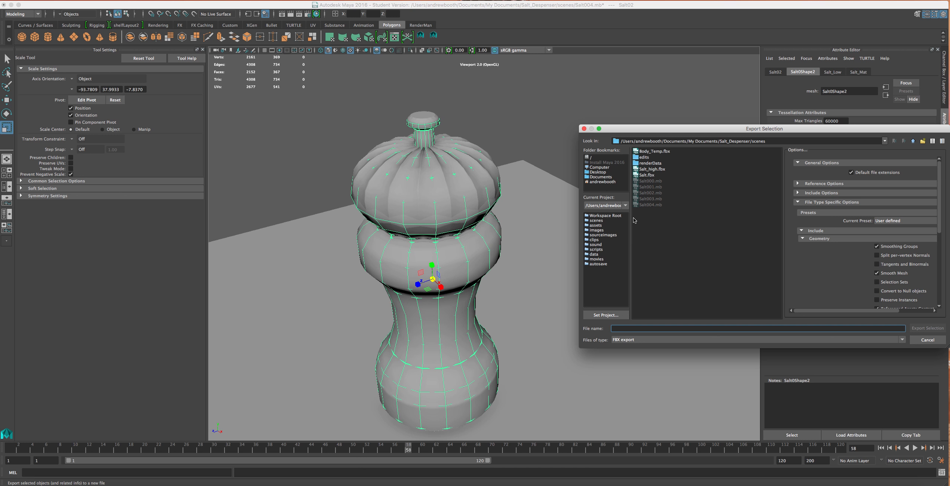
{"action": "type", "text": "Salt _"}
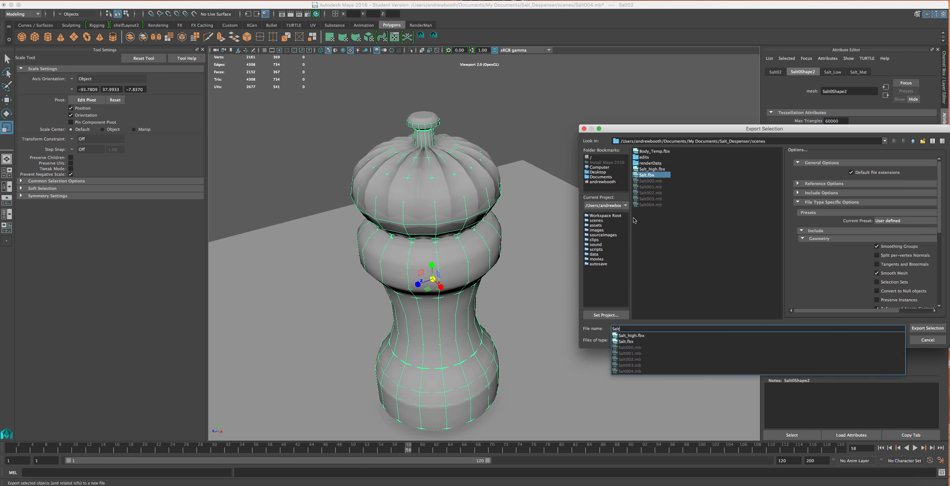
{"action": "type", "text": "Low"}
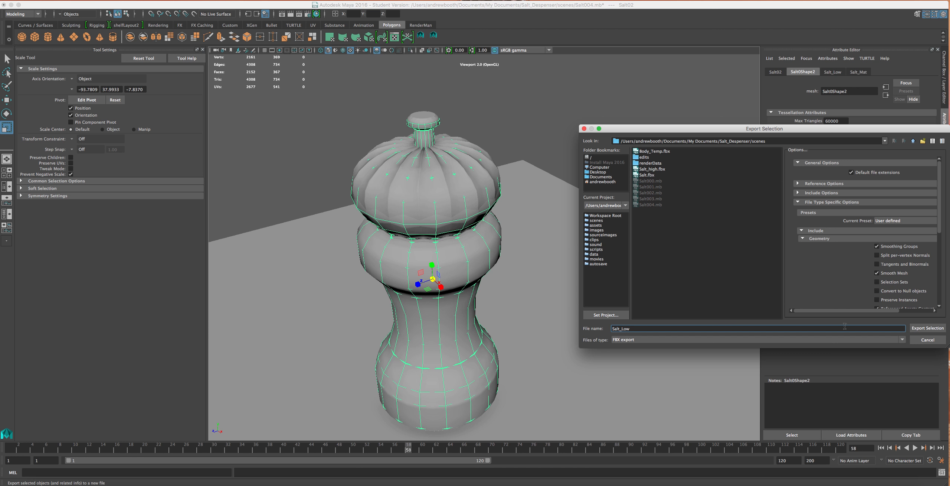
{"action": "left_click", "coordinate": [921, 329]}
Step: Select the low-poly shaker together with the floor plane and export them as FBX, replacing the existing Salt_Low.fbx
{"action": "left_click", "coordinate": [655, 325]}
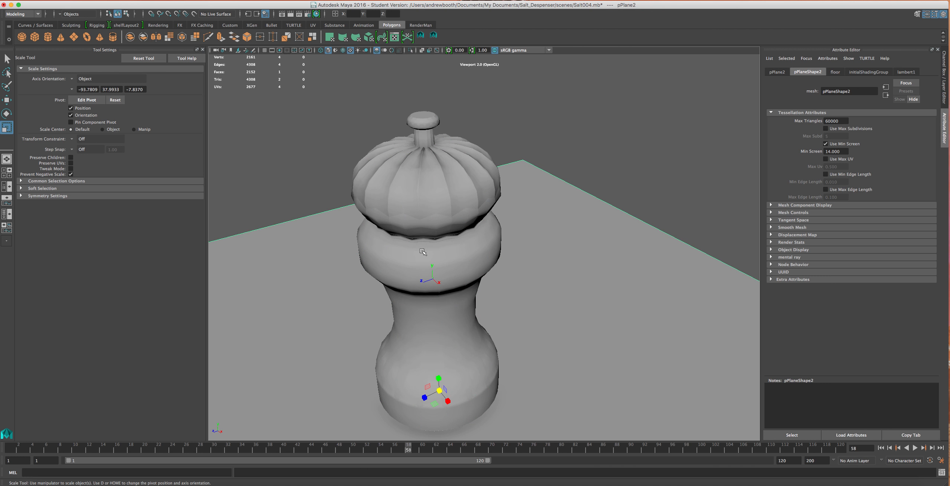
{"action": "scroll", "coordinate": [431, 227], "scroll_direction": "up", "scroll_amount": 3}
{"action": "scroll", "coordinate": [438, 228], "scroll_direction": "down", "scroll_amount": 1}
{"action": "left_click", "coordinate": [450, 274]}
{"action": "left_click", "coordinate": [425, 216]}
{"action": "left_click", "coordinate": [427, 268]}
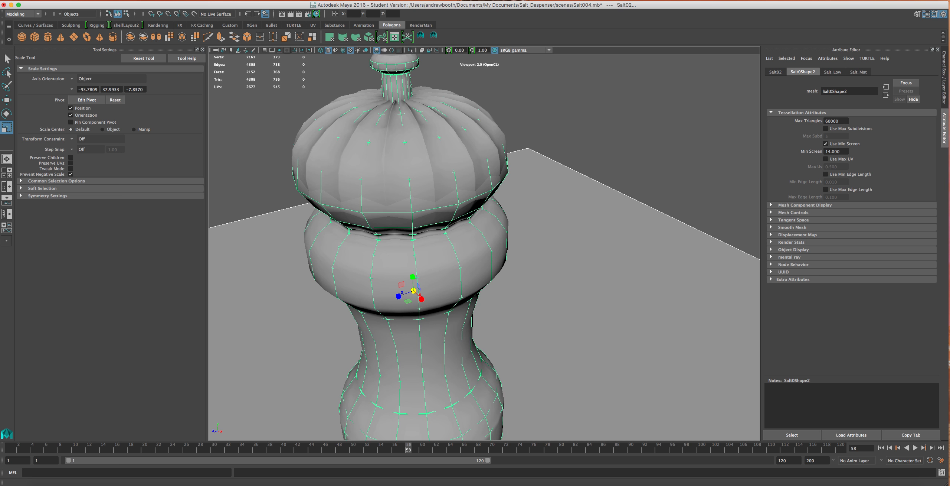
{"action": "left_click", "coordinate": [43, 0]}
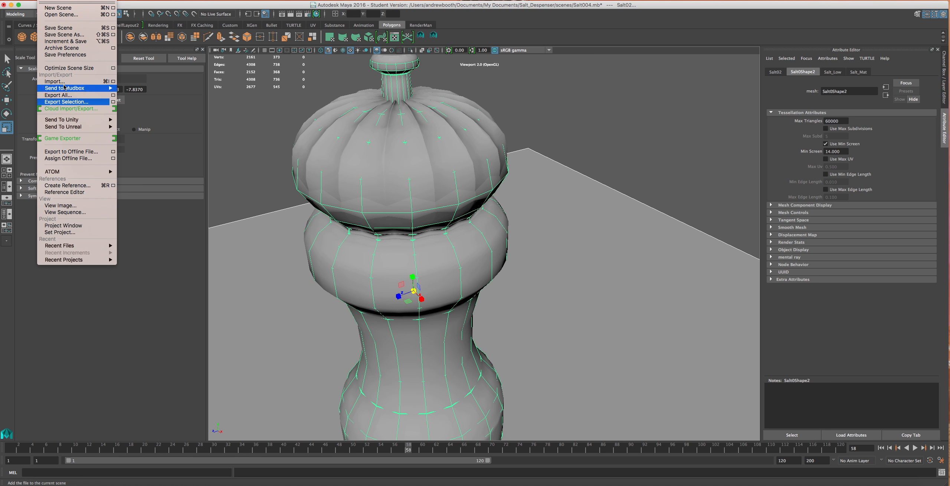
{"action": "left_click", "coordinate": [63, 101]}
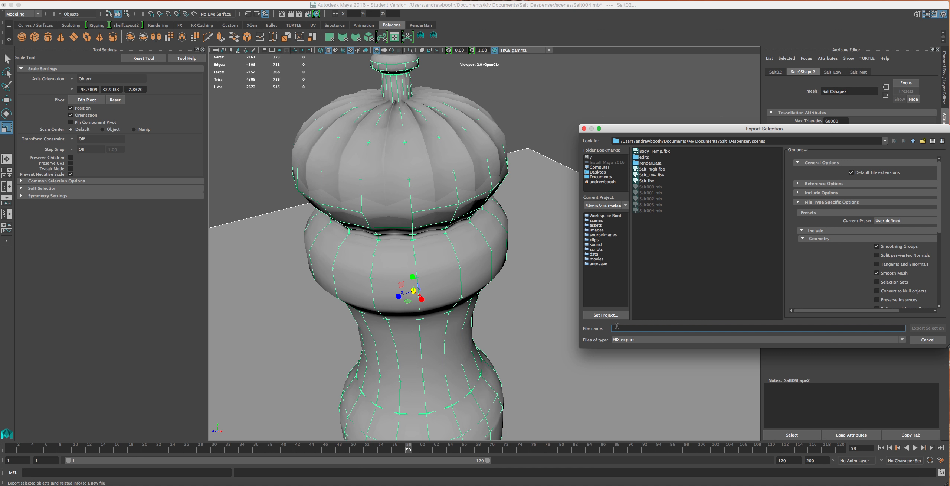
{"action": "left_click", "coordinate": [644, 174]}
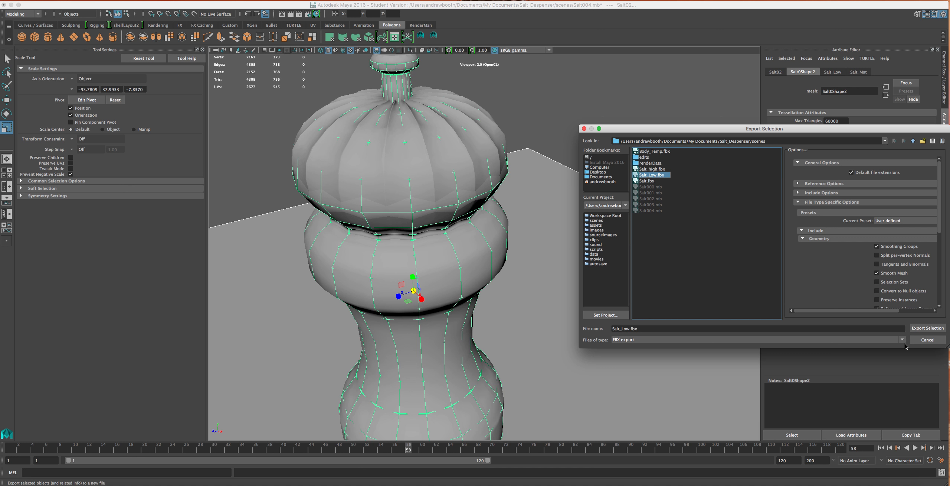
{"action": "left_click", "coordinate": [923, 330]}
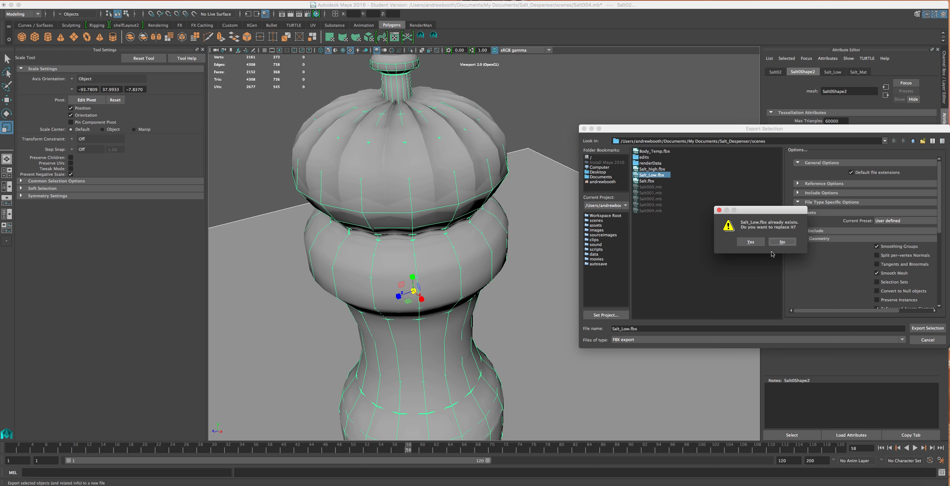
{"action": "left_click", "coordinate": [750, 242]}
Step: Select the high-poly shaker together with the floor plane and export them as FBX, replacing the existing Salt_high.fbx
{"action": "left_click", "coordinate": [447, 128]}
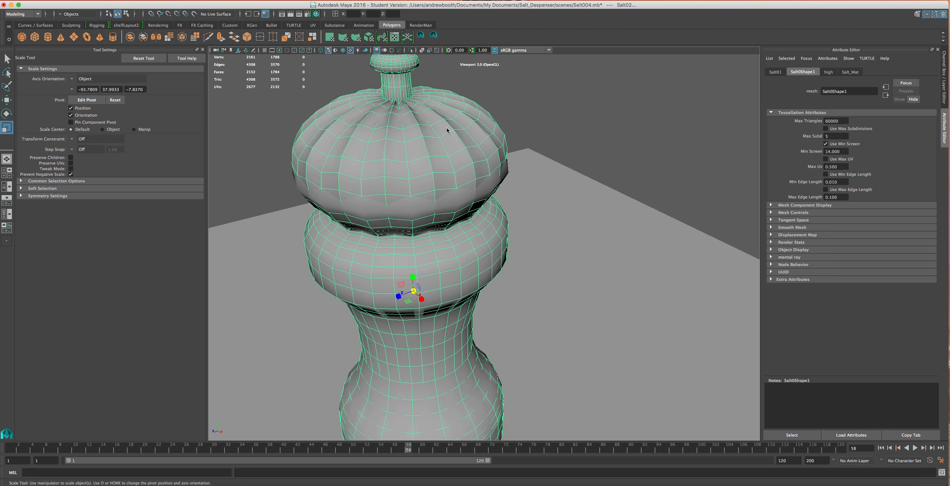
{"action": "left_click", "coordinate": [596, 259]}
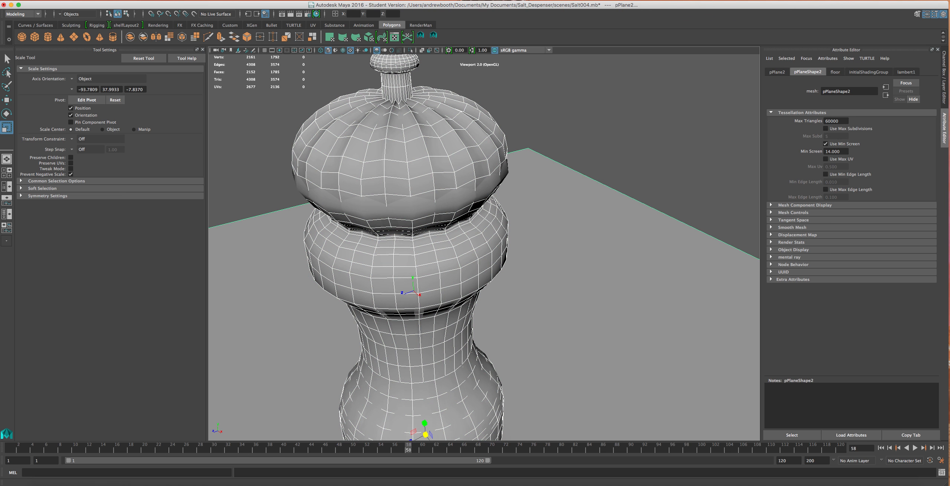
{"action": "left_click", "coordinate": [76, 0]}
{"action": "mouse_move", "coordinate": [43, 0]}
{"action": "left_click", "coordinate": [51, 102]}
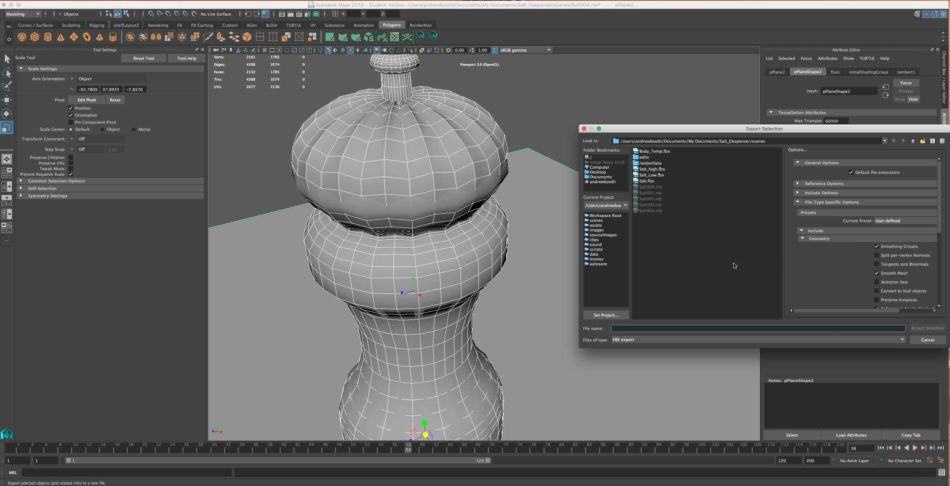
{"action": "left_click", "coordinate": [651, 170]}
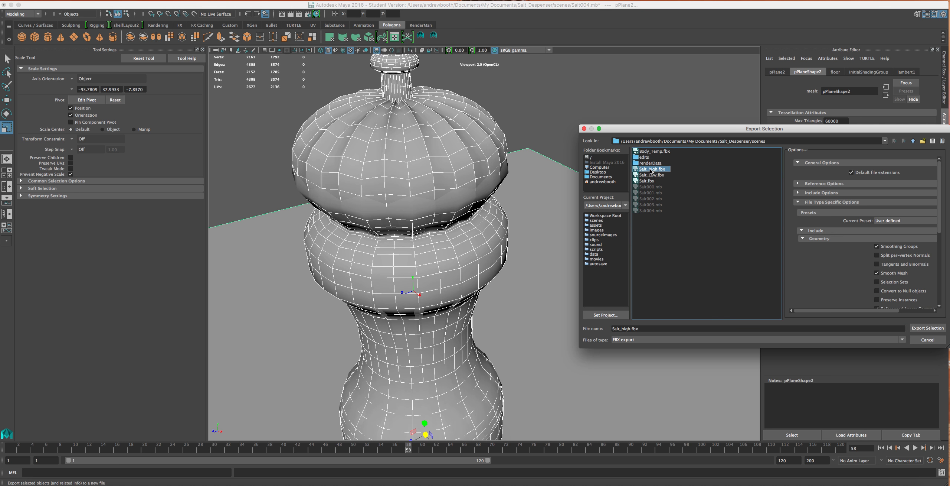
{"action": "left_click", "coordinate": [928, 329]}
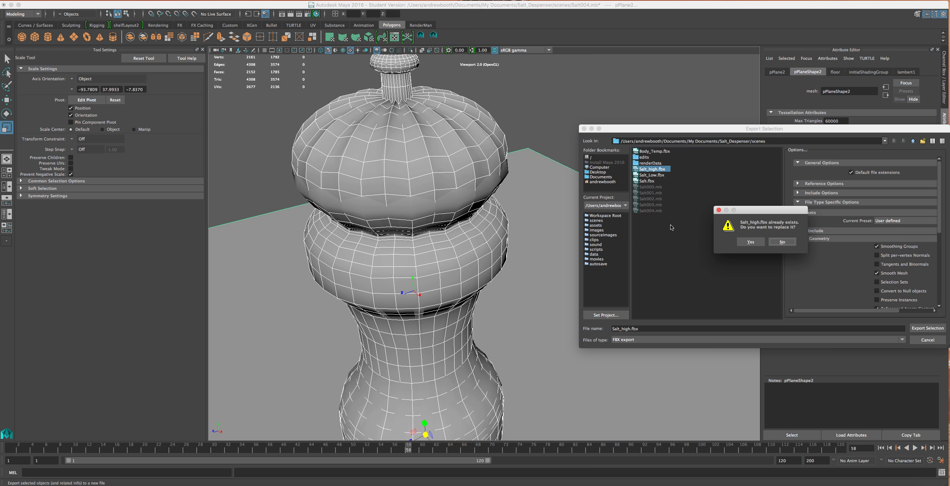
{"action": "left_click", "coordinate": [750, 242]}
Step: Select only the floor plane and export it as an FBX named Salt_Floor
{"action": "left_click", "coordinate": [591, 256]}
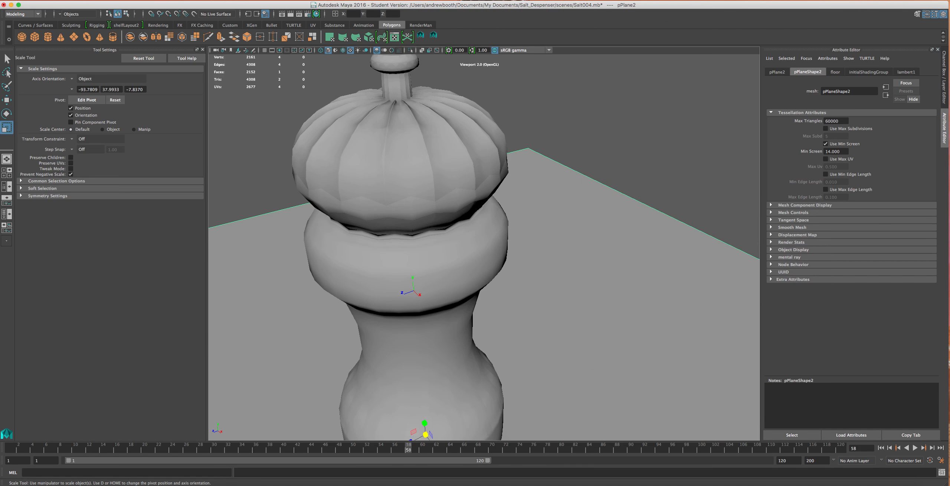
{"action": "left_click", "coordinate": [22, 1]}
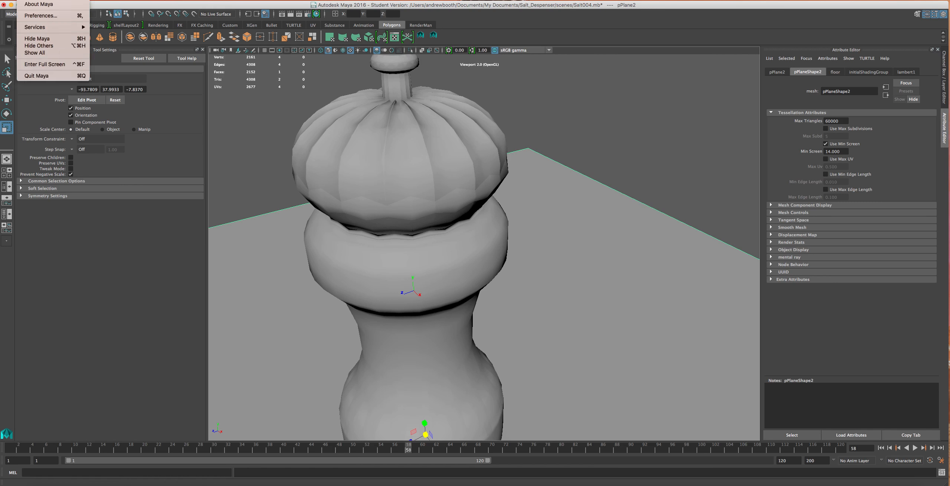
{"action": "mouse_move", "coordinate": [45, 1]}
{"action": "left_click", "coordinate": [46, 103]}
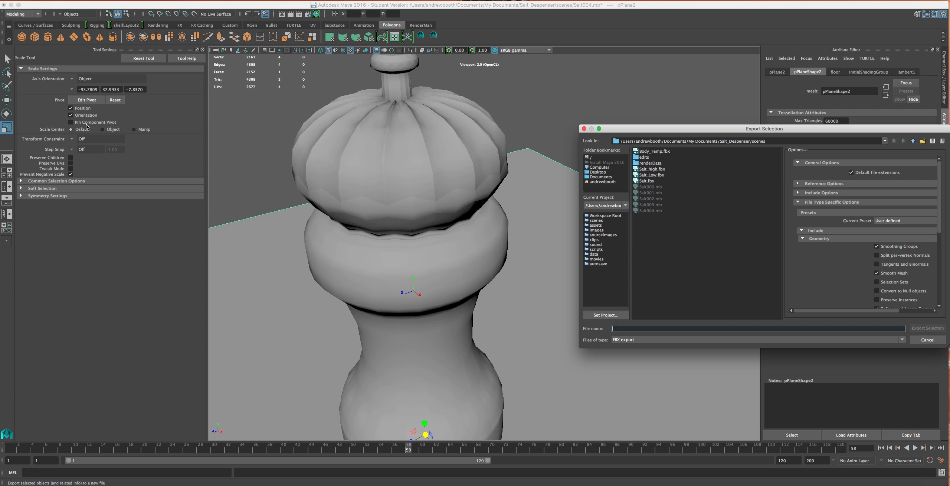
{"action": "type", "text": "Salt"}
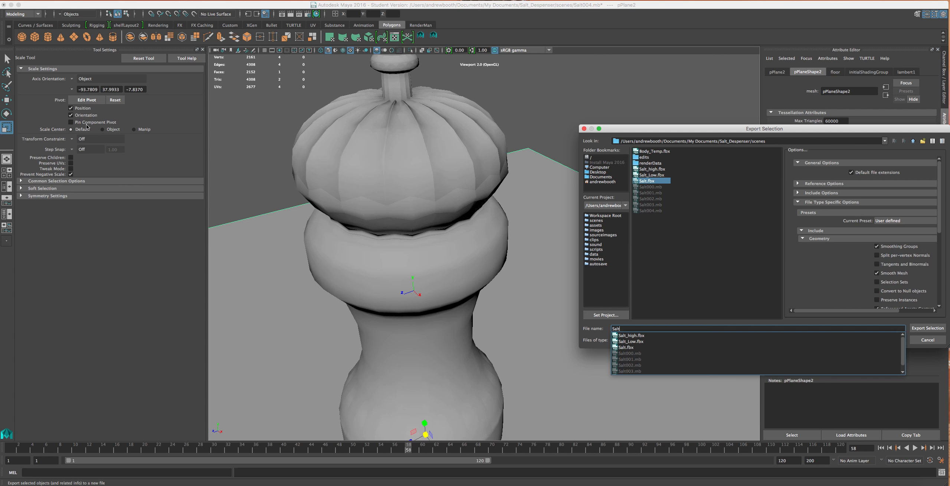
{"action": "type", "text": "_Floor"}
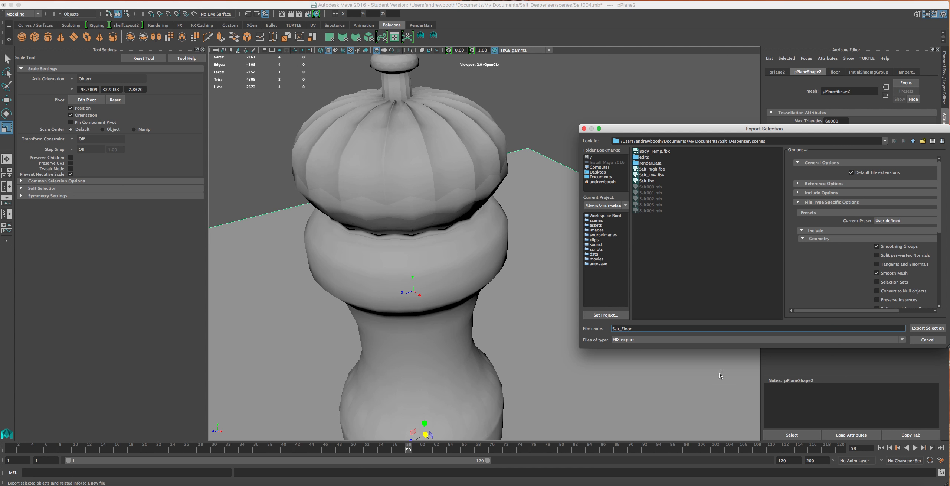
{"action": "left_click", "coordinate": [928, 328]}
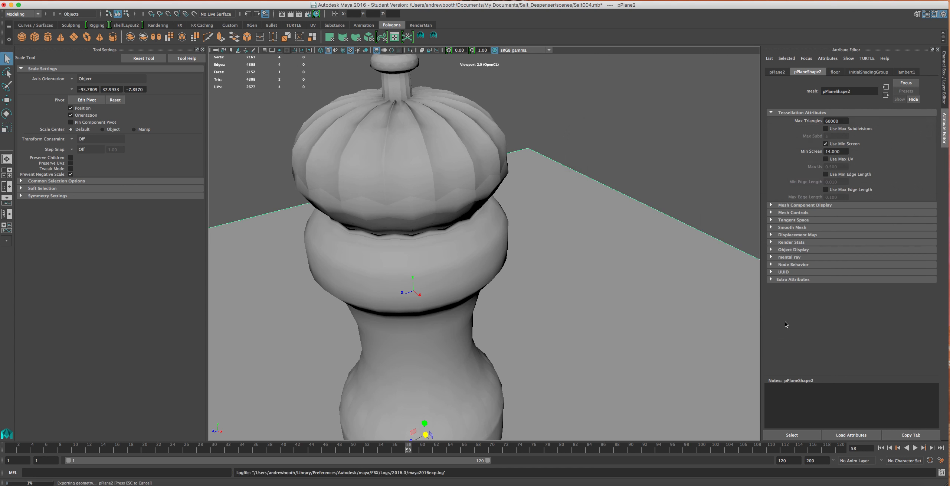
Step: Clear the selection and save the scene in its current file, accepting the student version notice
{"action": "scroll", "coordinate": [640, 328], "scroll_direction": "down", "scroll_amount": 5}
{"action": "left_click_drag", "start_coordinate": [640, 328], "coordinate": [507, 322], "text": "alt"}
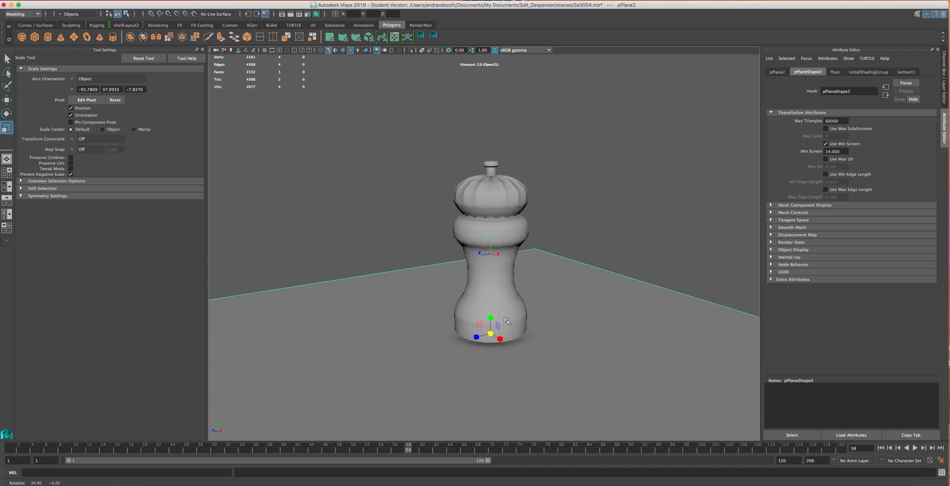
{"action": "left_click", "coordinate": [437, 213]}
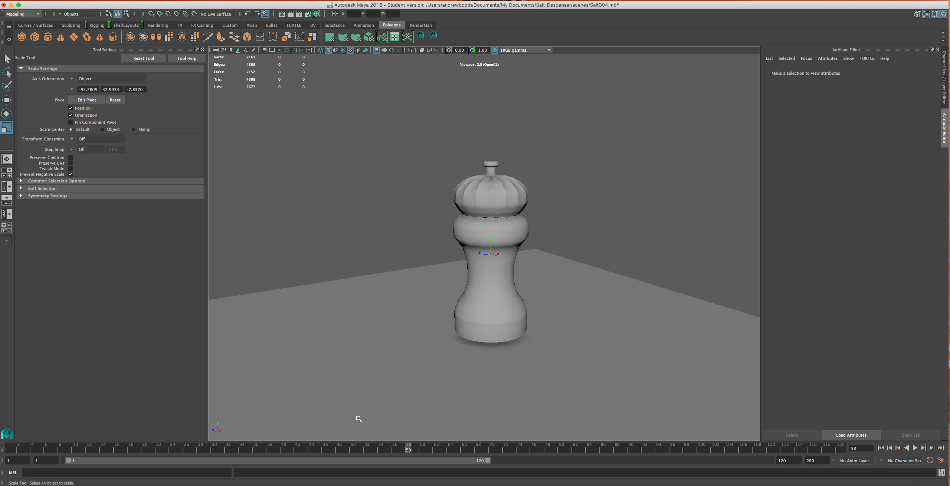
{"action": "mouse_move", "coordinate": [543, 483]}
{"action": "key", "text": "super+s"}
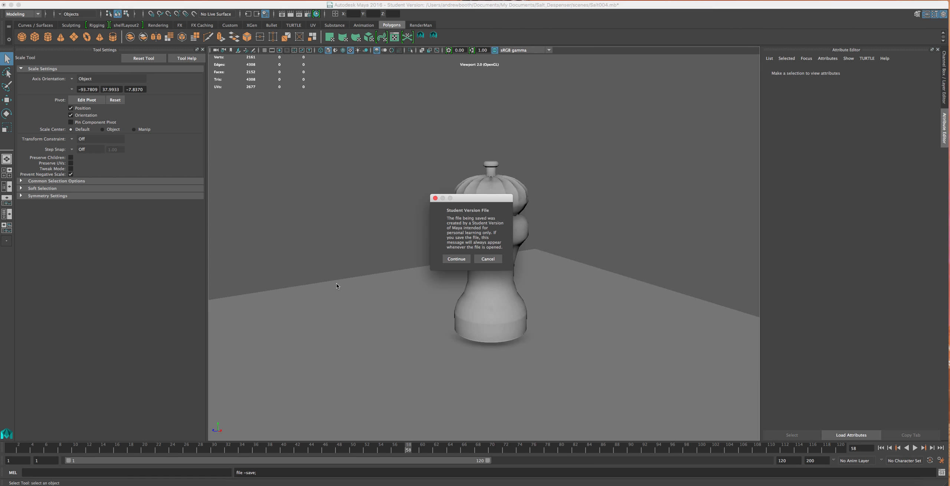
{"action": "key", "text": "Return"}
{"action": "key", "text": "r"}
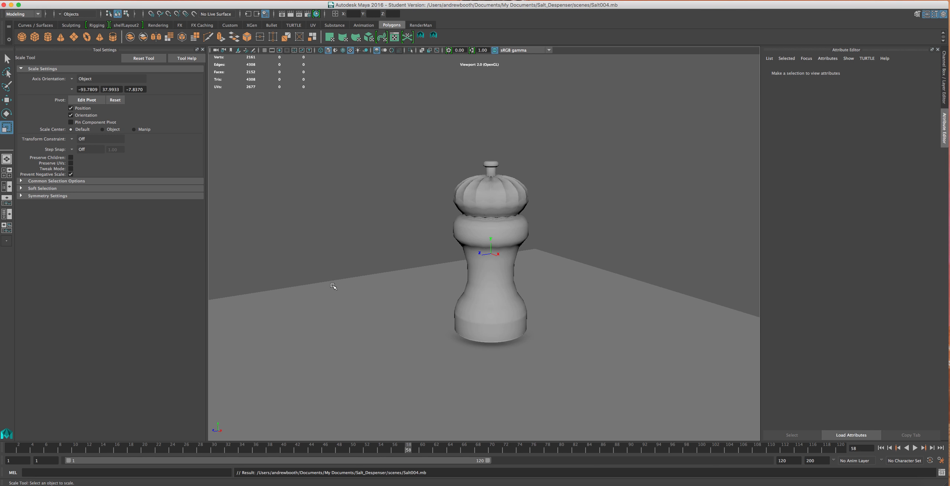